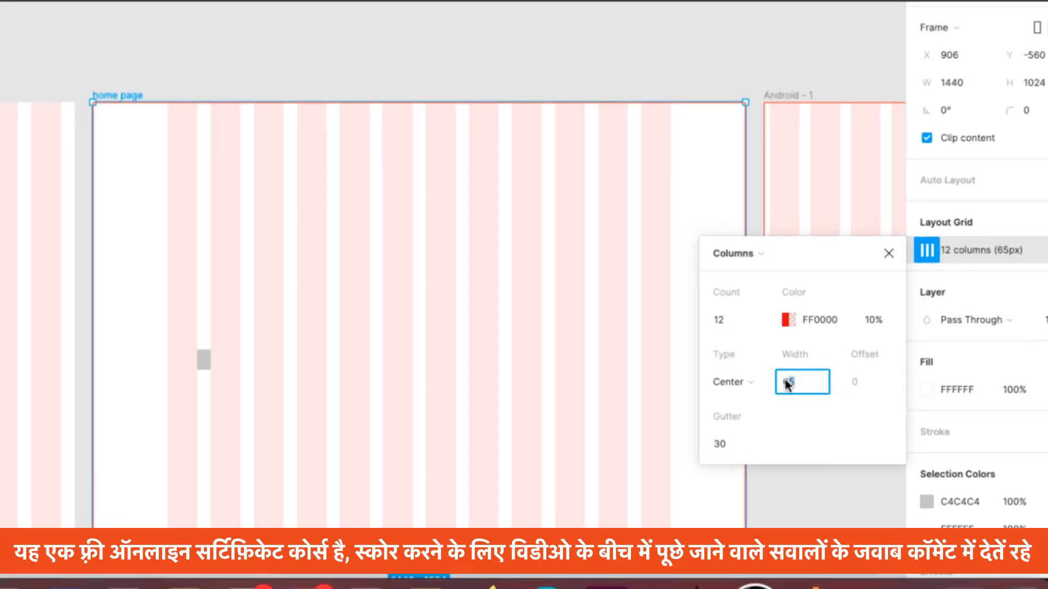
- Examine the column width and gutter settings of the home page frame's 12-column layout grid
click(719, 443)
click(830, 444)
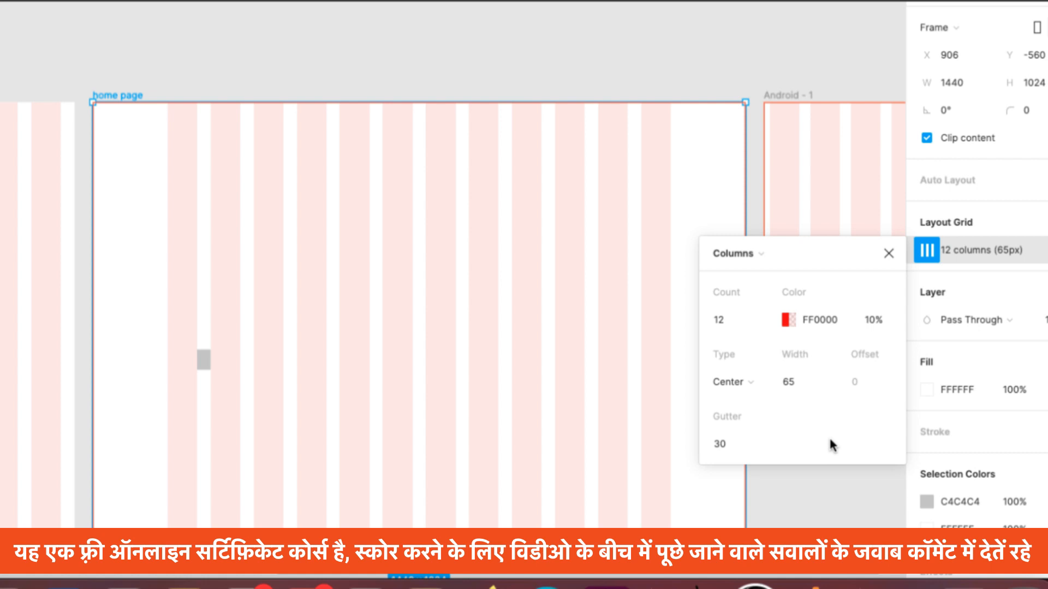
drag(207, 161, 682, 152)
drag(218, 188, 386, 166)
drag(276, 193, 300, 189)
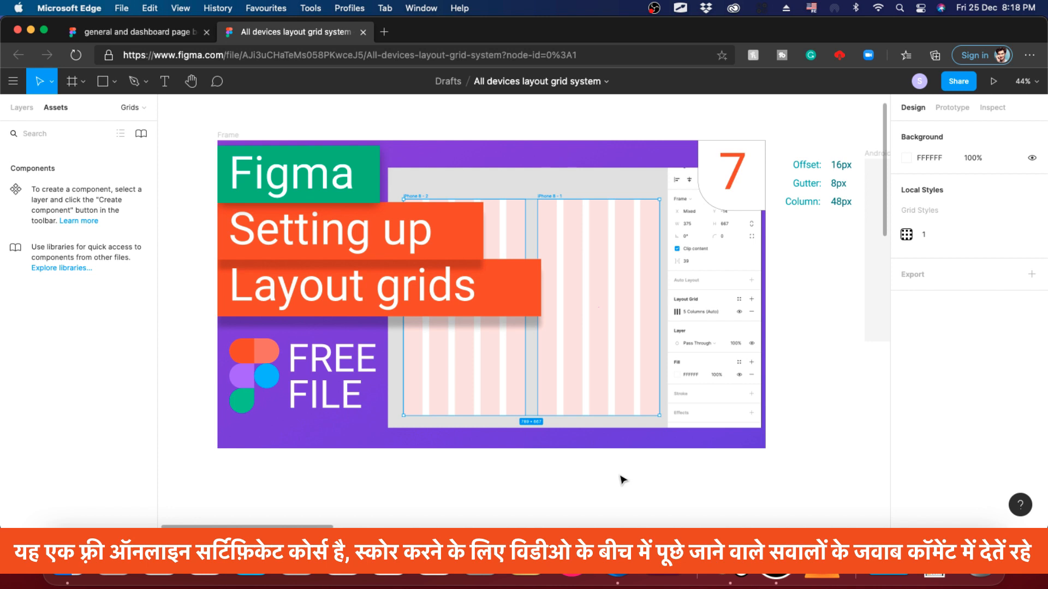
- Circle all the device grid frames with on-screen drawing, underline the Android, Bootstrap and iOS headings, and clear the marks
scroll(622, 435, down, 10)
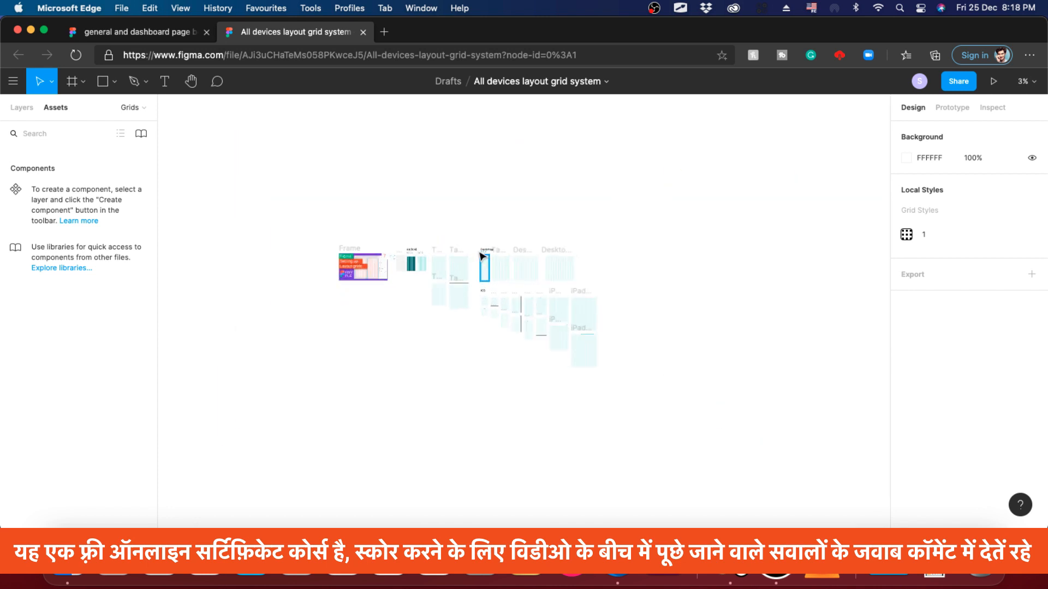
scroll(484, 380, up, 5)
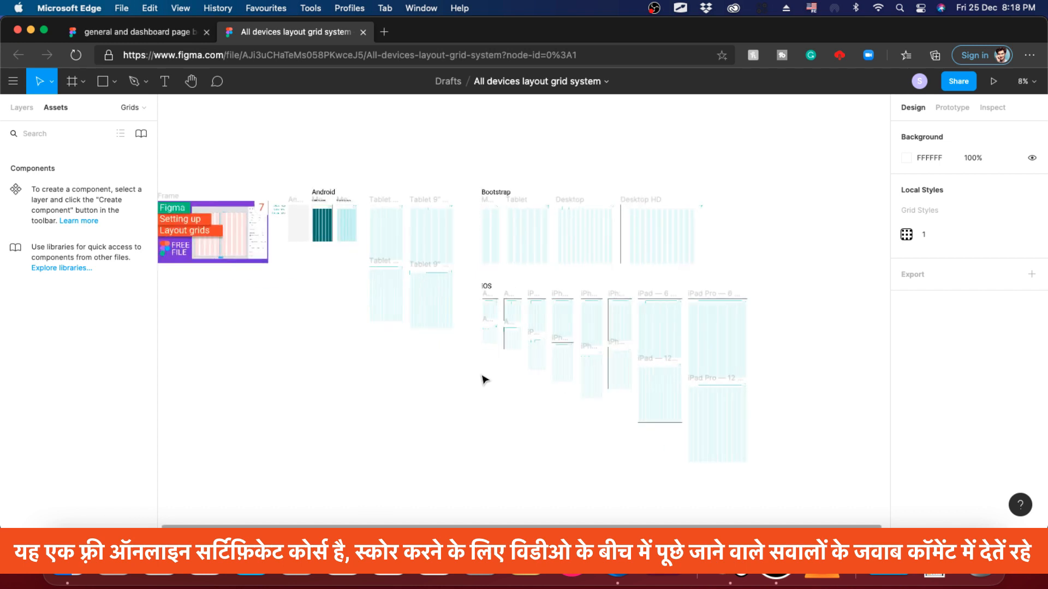
scroll(484, 379, up, 2)
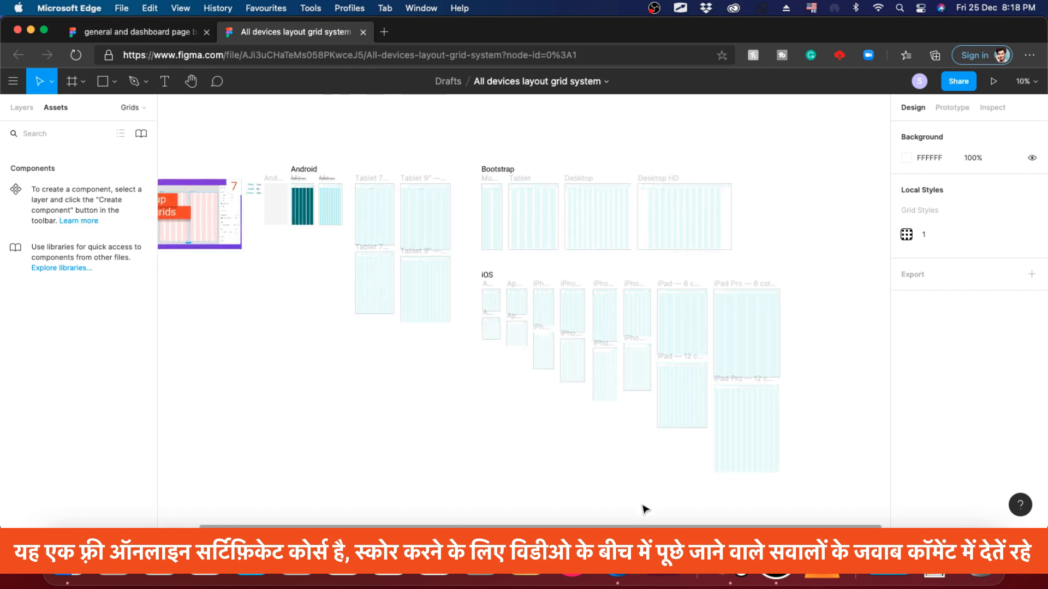
click(729, 580)
mouse_move(281, 131)
mouse_down()
mouse_move(262, 228)
mouse_move(277, 305)
mouse_move(481, 428)
mouse_move(678, 475)
mouse_move(830, 419)
mouse_move(832, 236)
mouse_move(666, 165)
mouse_move(476, 115)
mouse_move(325, 114)
mouse_move(277, 127)
mouse_up()
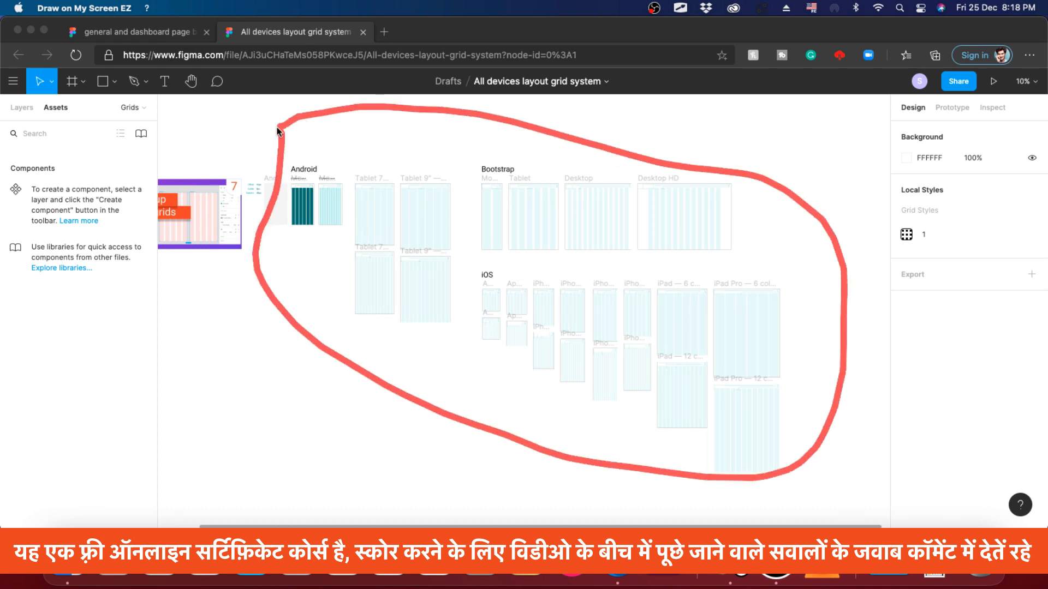
drag(334, 181, 336, 179)
drag(476, 178, 516, 179)
drag(473, 285, 492, 282)
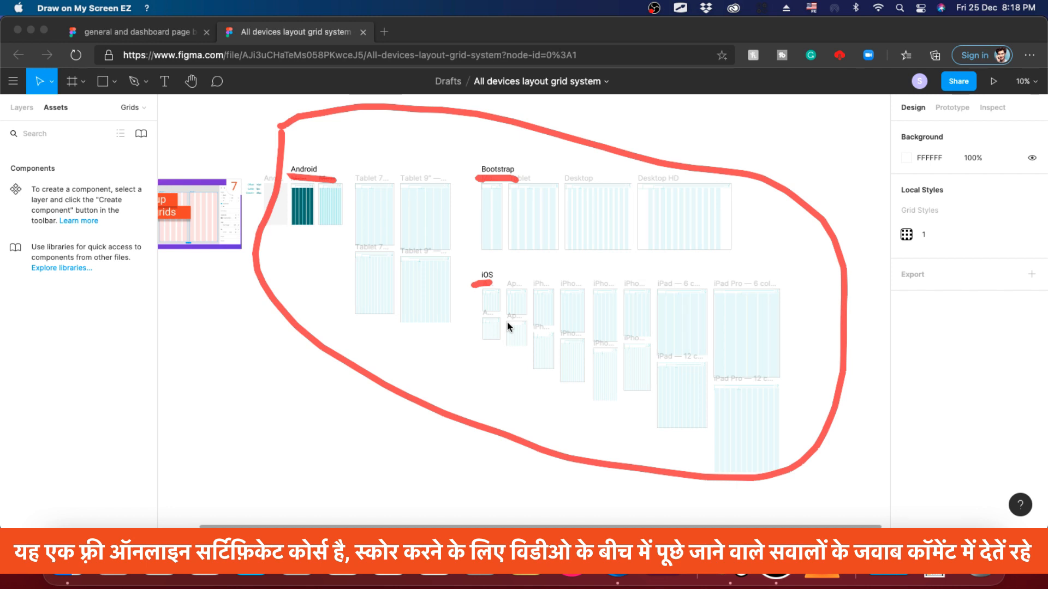
key(Escape)
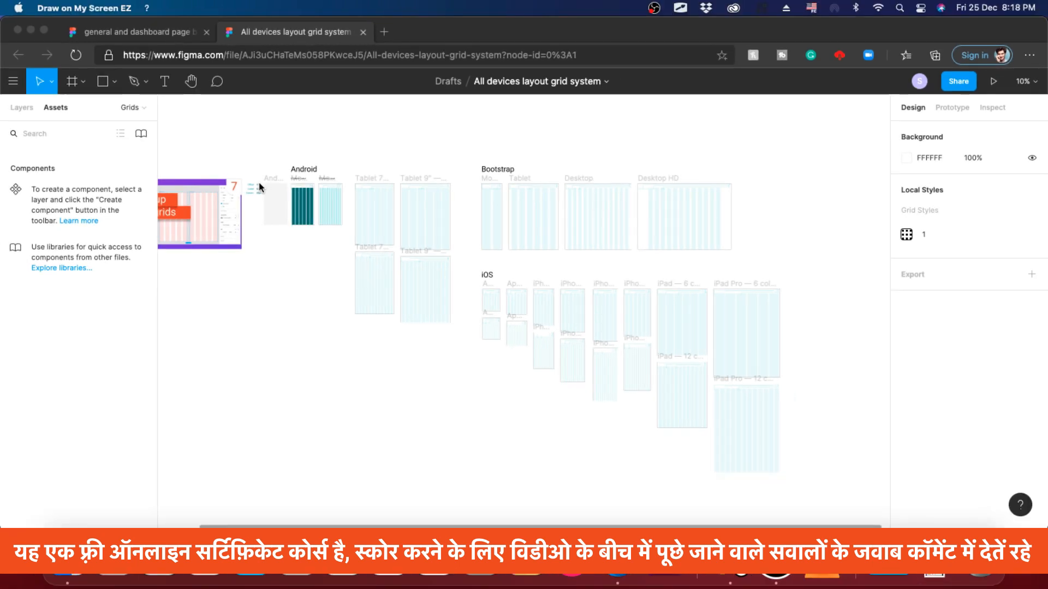
- Examine the empty Android frame and the 6-column and 12-column mobile layouts under the Android heading
scroll(260, 187, up, 10)
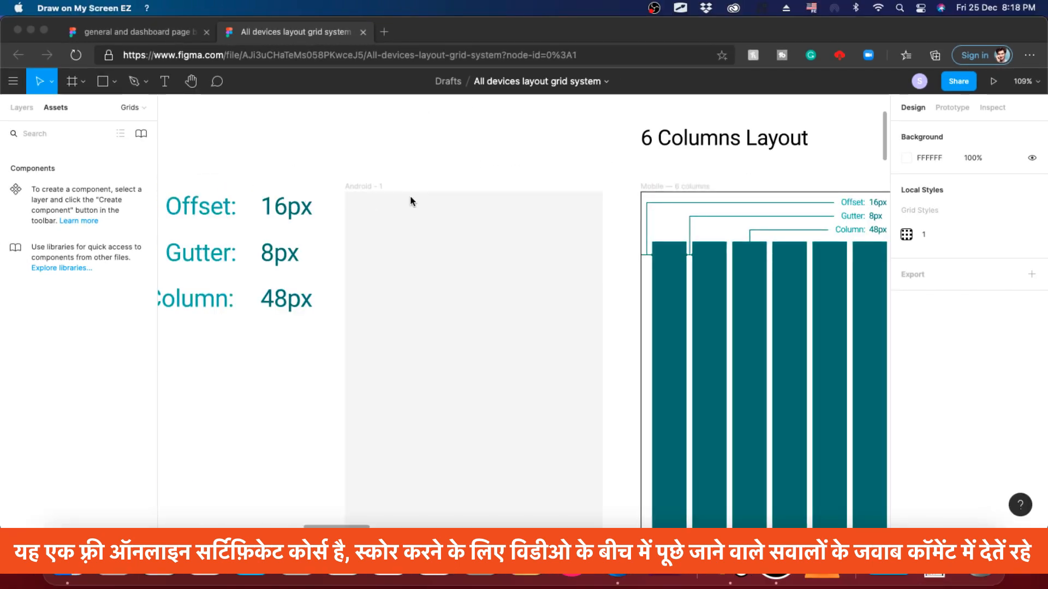
scroll(411, 198, down, 10)
scroll(411, 198, up, 6)
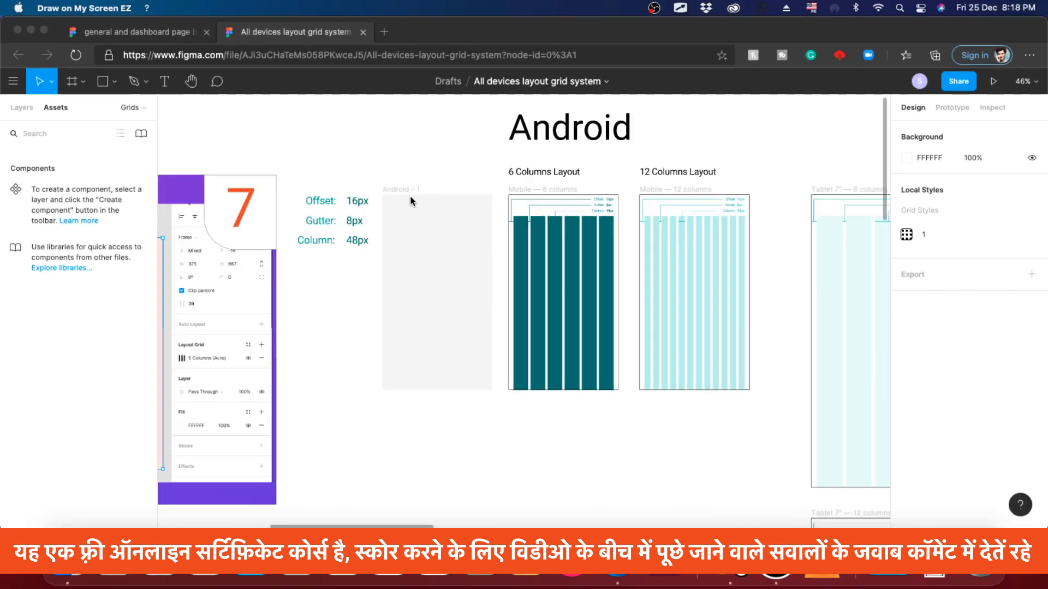
scroll(411, 195, up, 3)
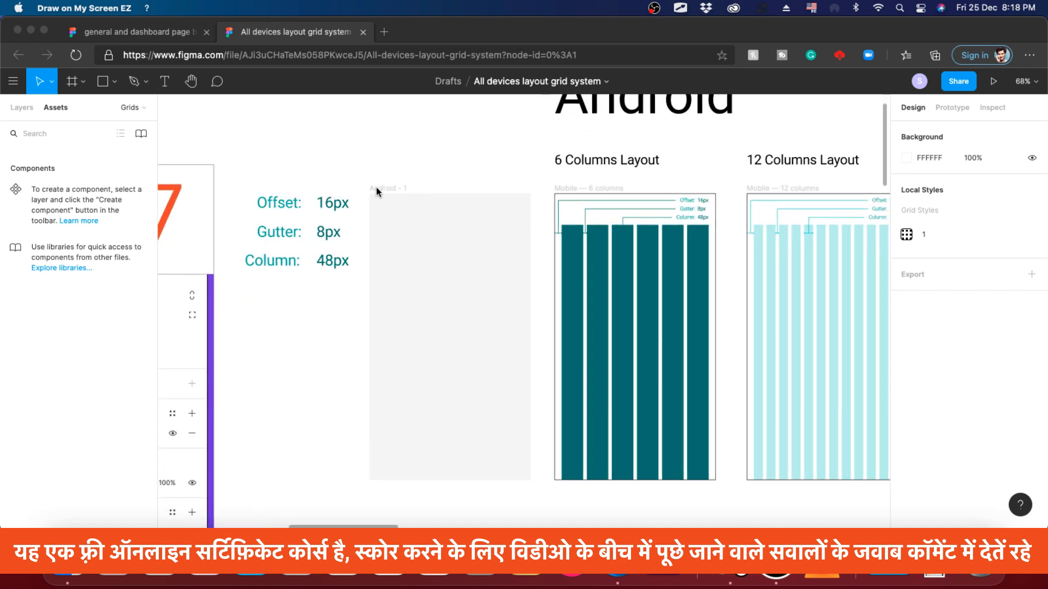
click(376, 192)
scroll(480, 206, down, 2)
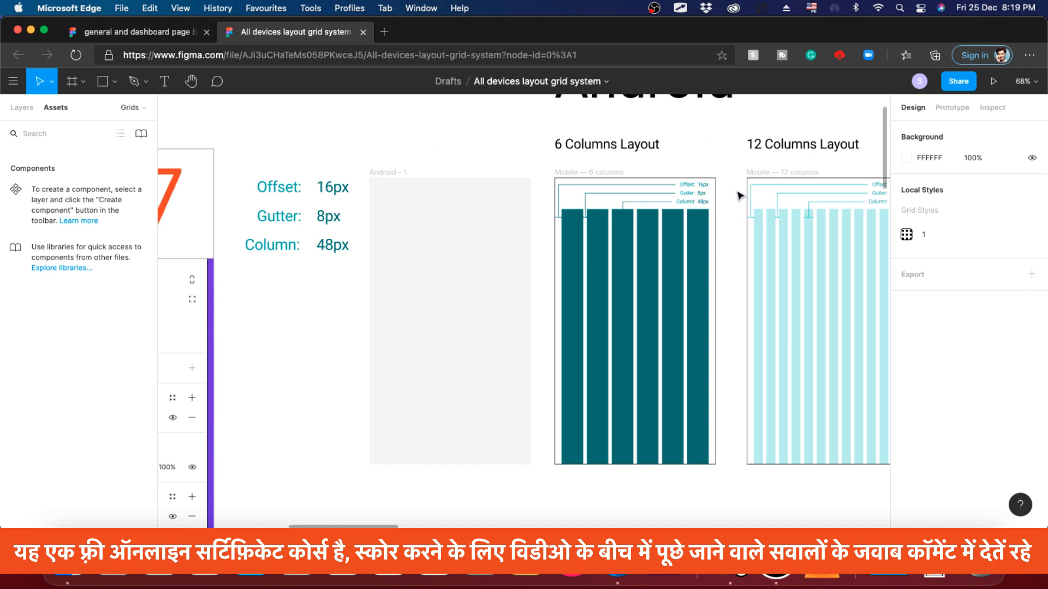
scroll(732, 193, up, 5)
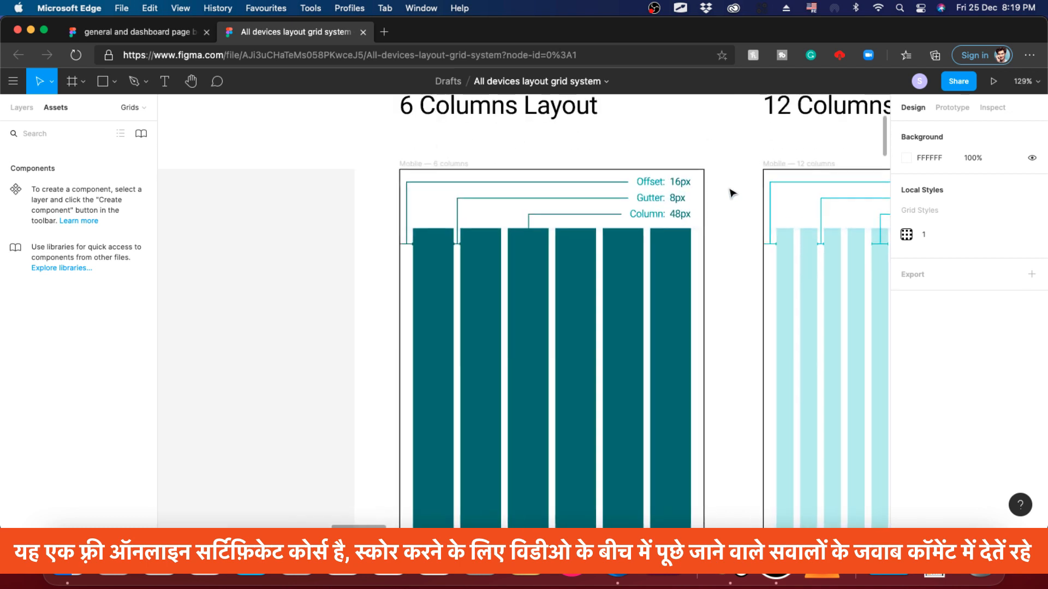
drag(705, 138, 564, 148)
scroll(369, 175, right, 2)
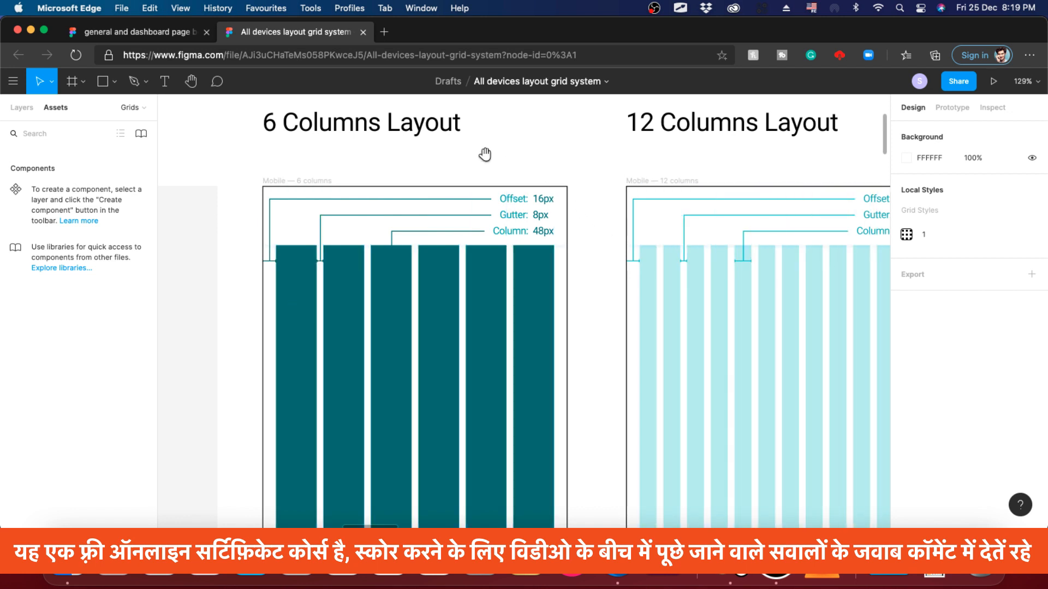
drag(485, 155, 541, 138)
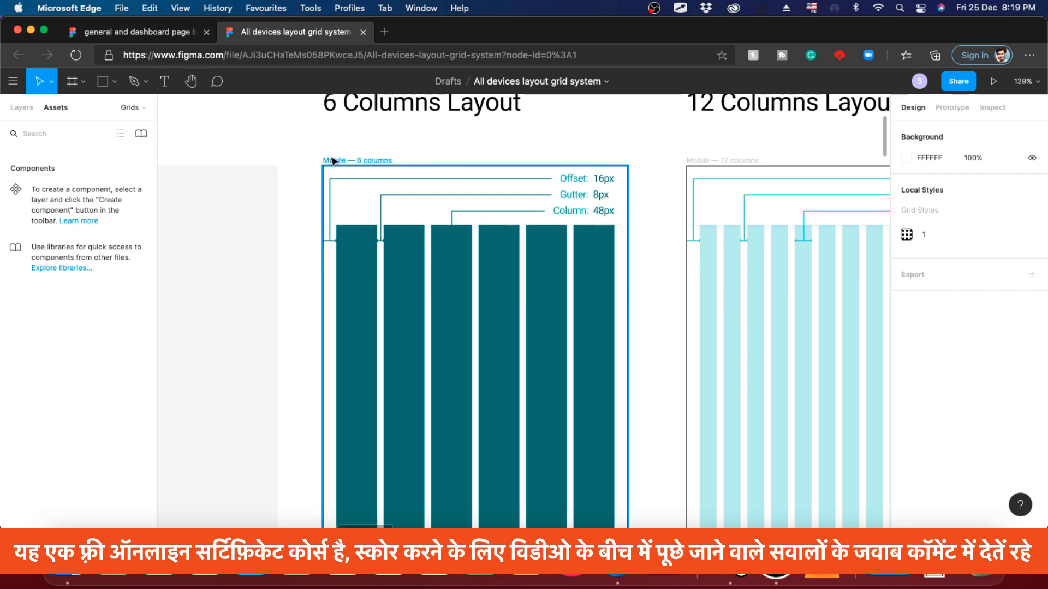
- Select the Mobile — 6 columns frame and examine its offset, gutter and column specifications
click(367, 160)
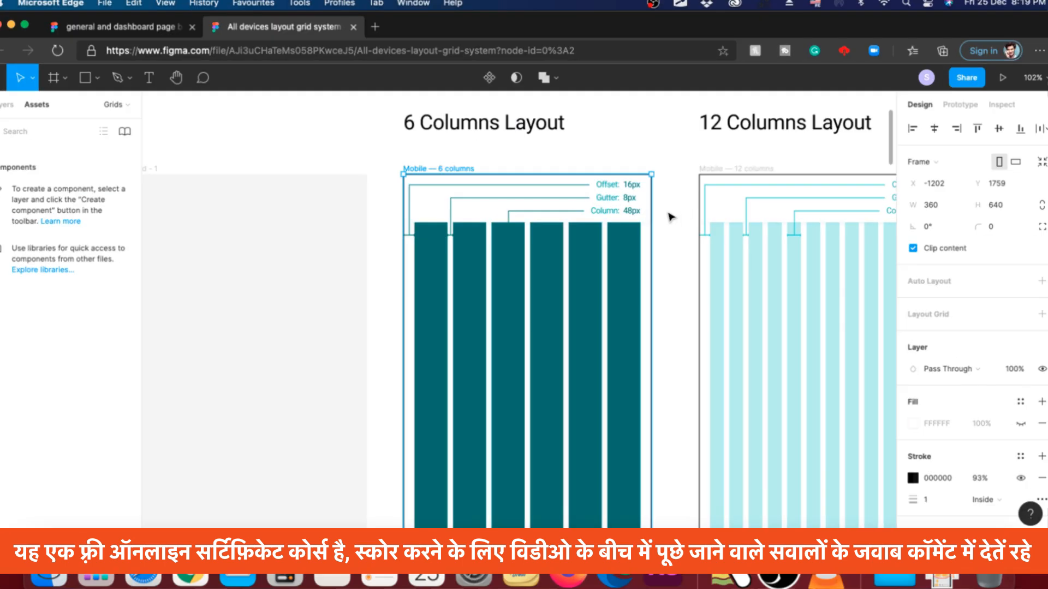
key(alt)
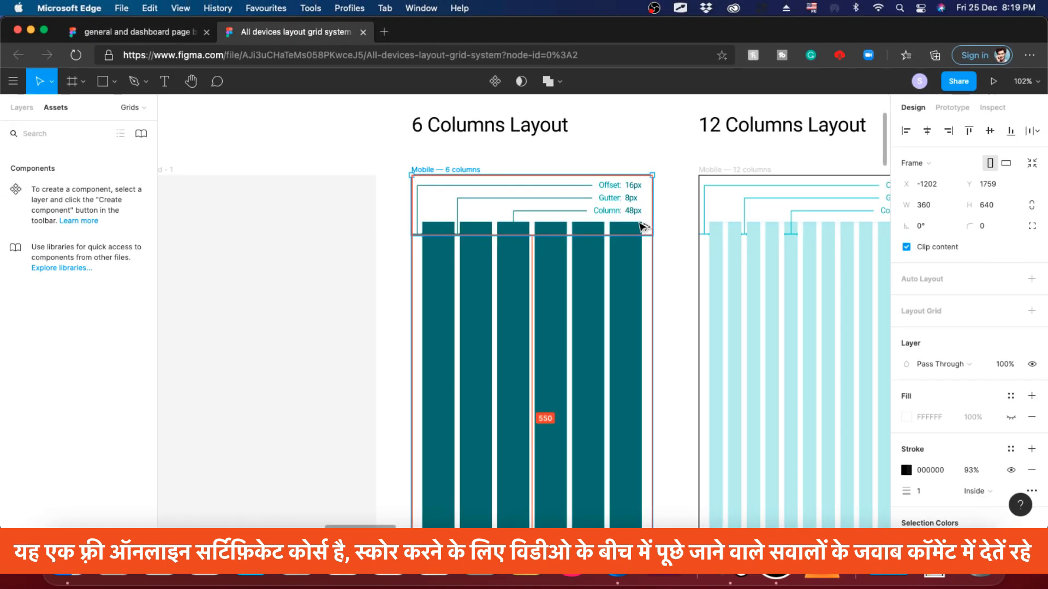
scroll(644, 227, up, 5)
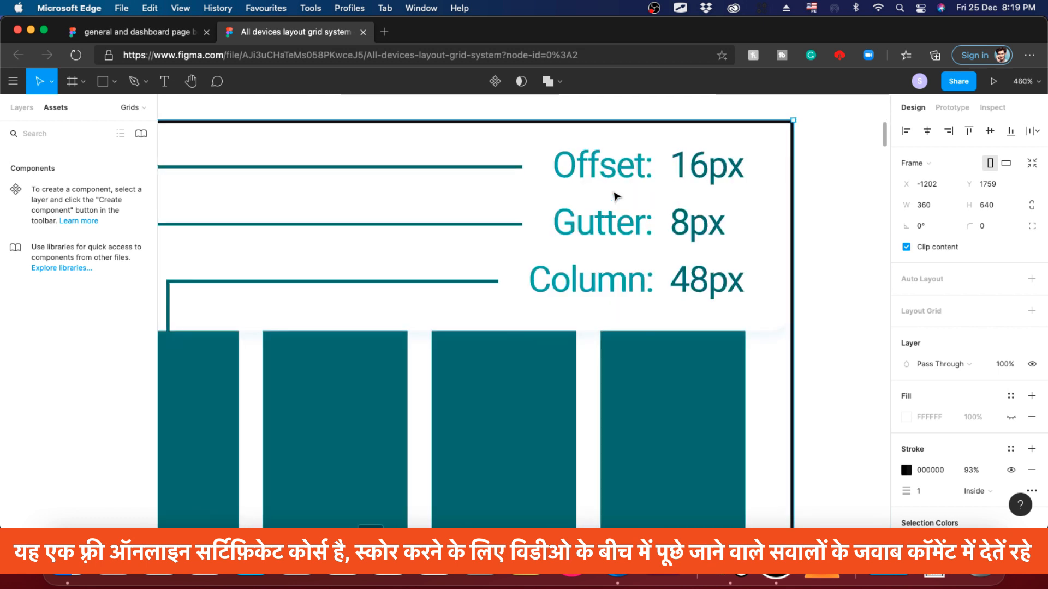
scroll(627, 187, down, 1)
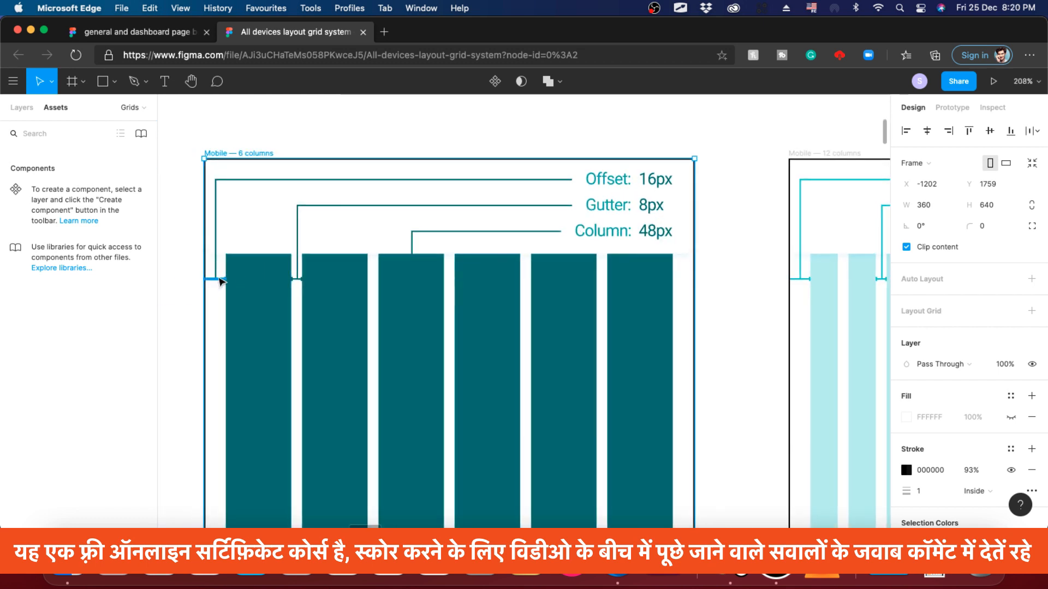
scroll(219, 281, up, 1)
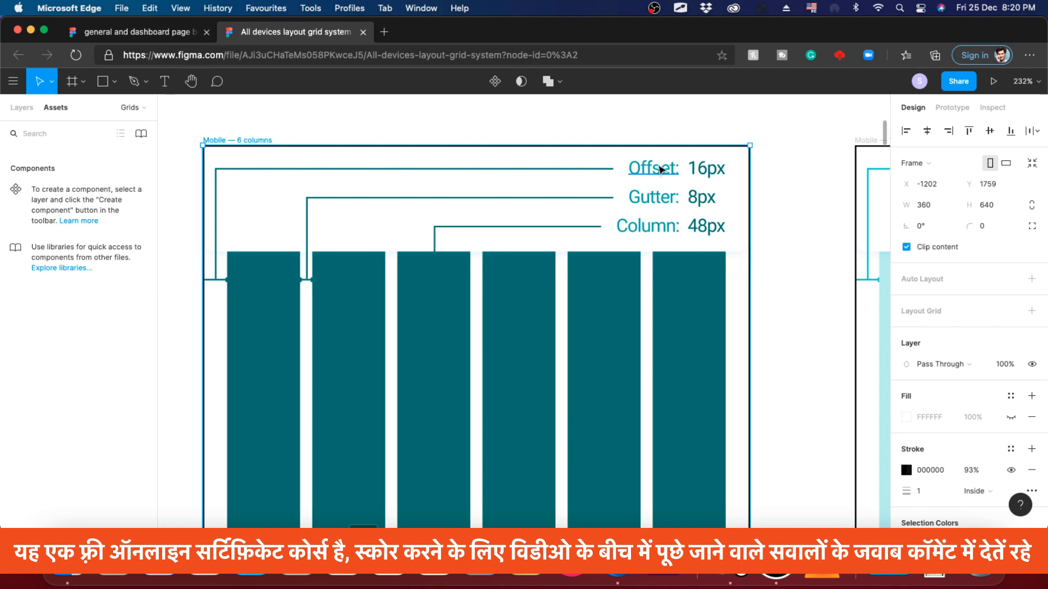
scroll(668, 170, up, 10)
scroll(487, 175, down, 6)
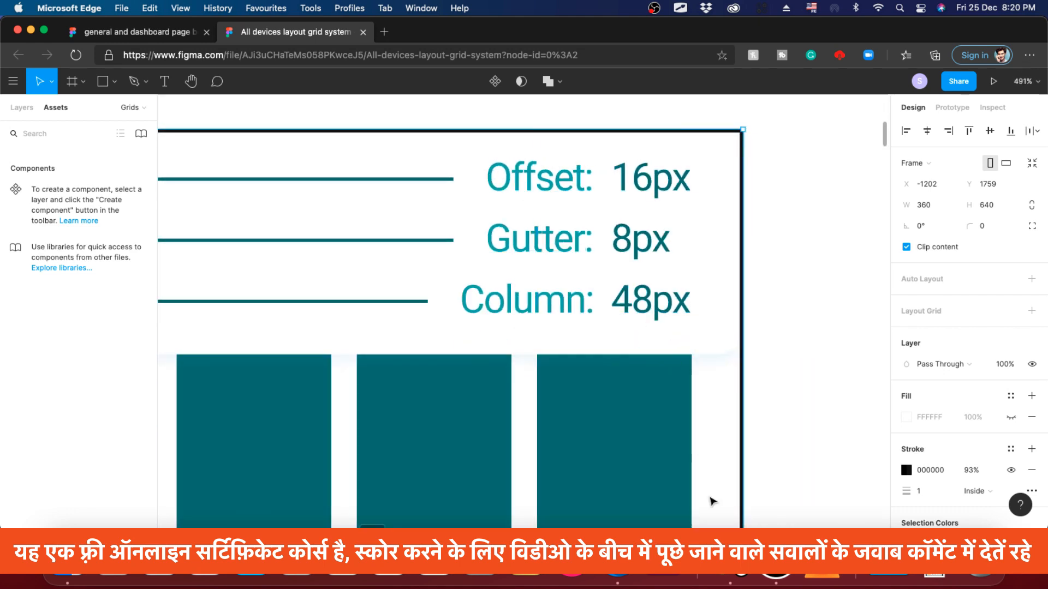
- Circle the offset, gutter and column specifications with on-screen drawing, underline each line, and clear the marks
click(748, 511)
mouse_move(715, 116)
mouse_down()
mouse_move(482, 131)
mouse_move(433, 300)
mouse_move(709, 349)
mouse_move(723, 142)
mouse_move(699, 153)
mouse_up()
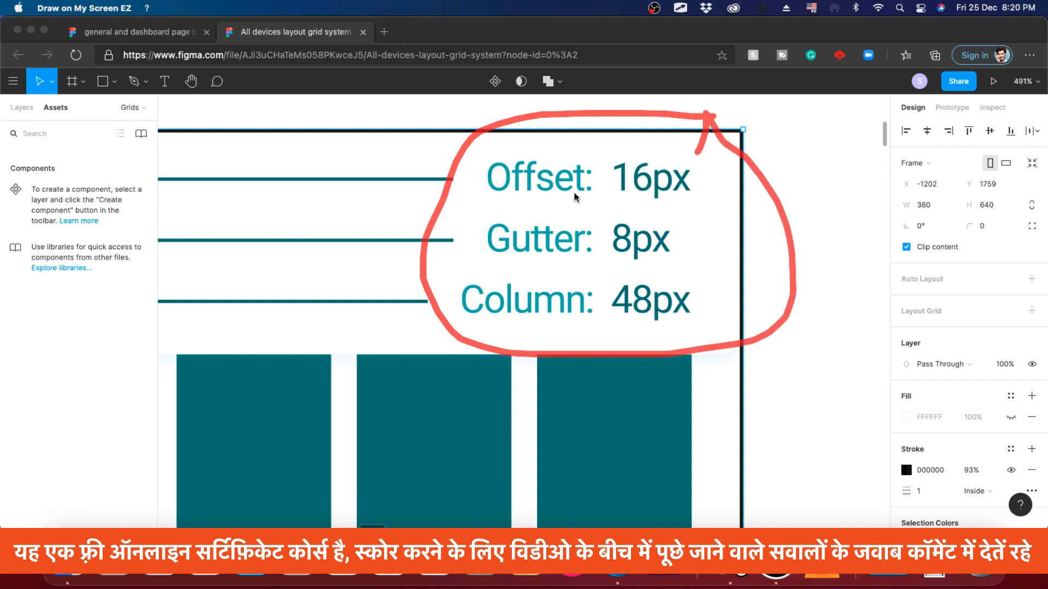
drag(484, 198, 682, 200)
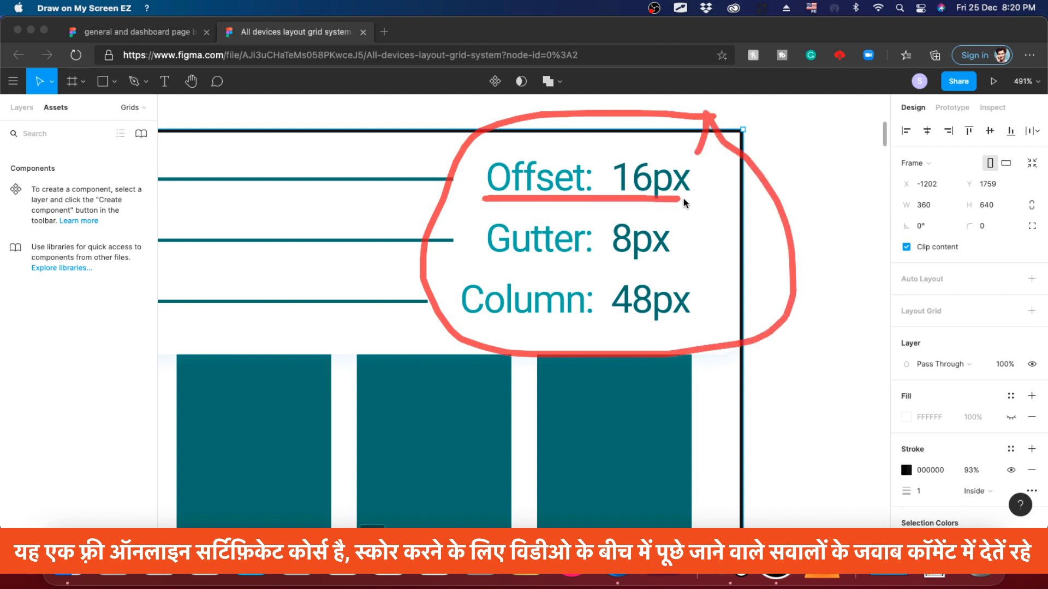
drag(482, 258, 619, 261)
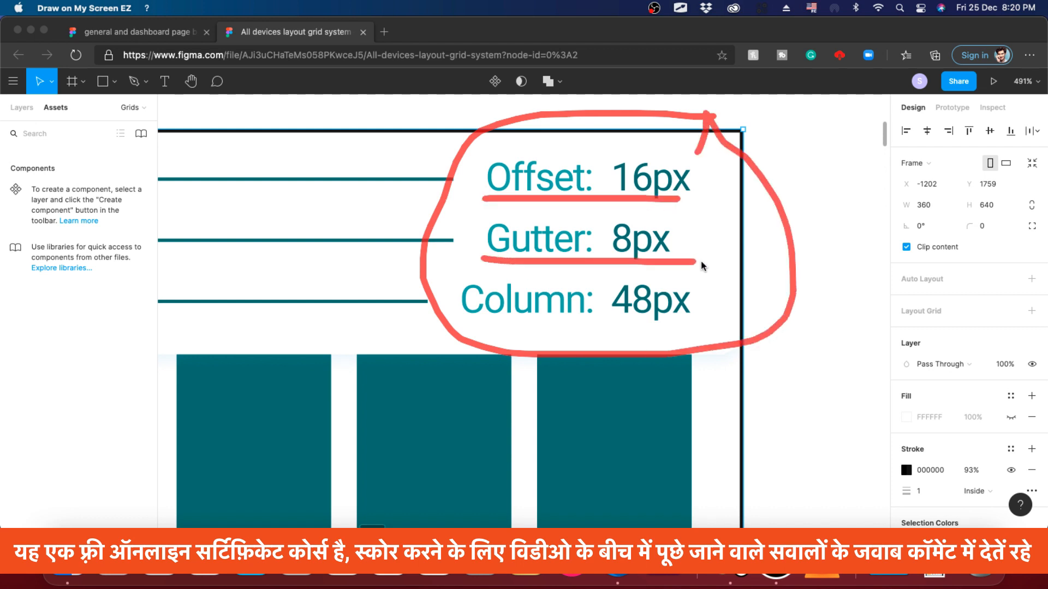
drag(465, 325, 687, 330)
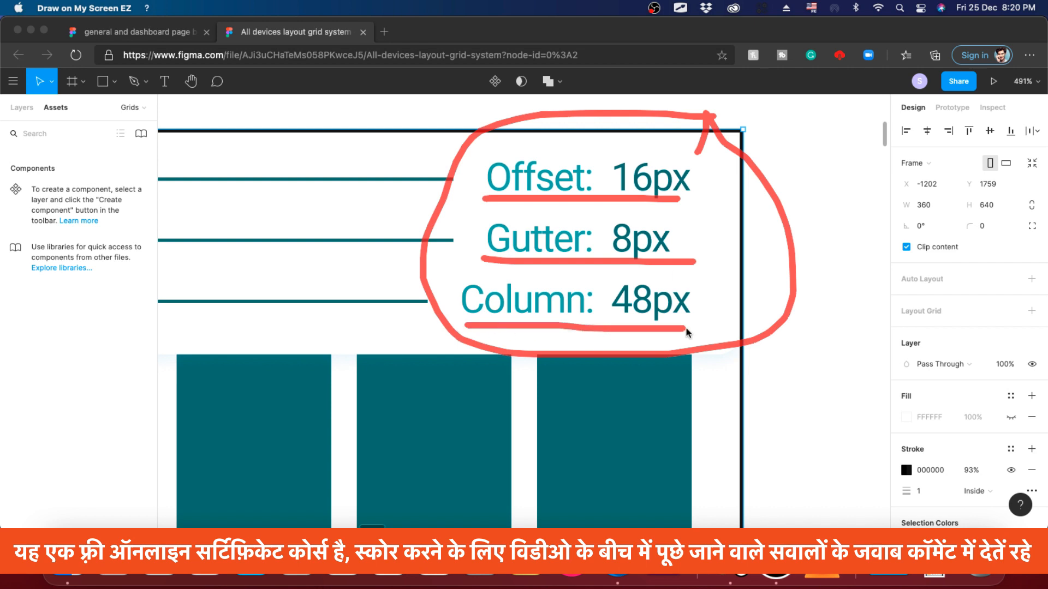
key(Escape)
- Number the six columns of the Mobile — 6 columns frame from 1 to 6 with on-screen drawing
scroll(807, 206, down, 1)
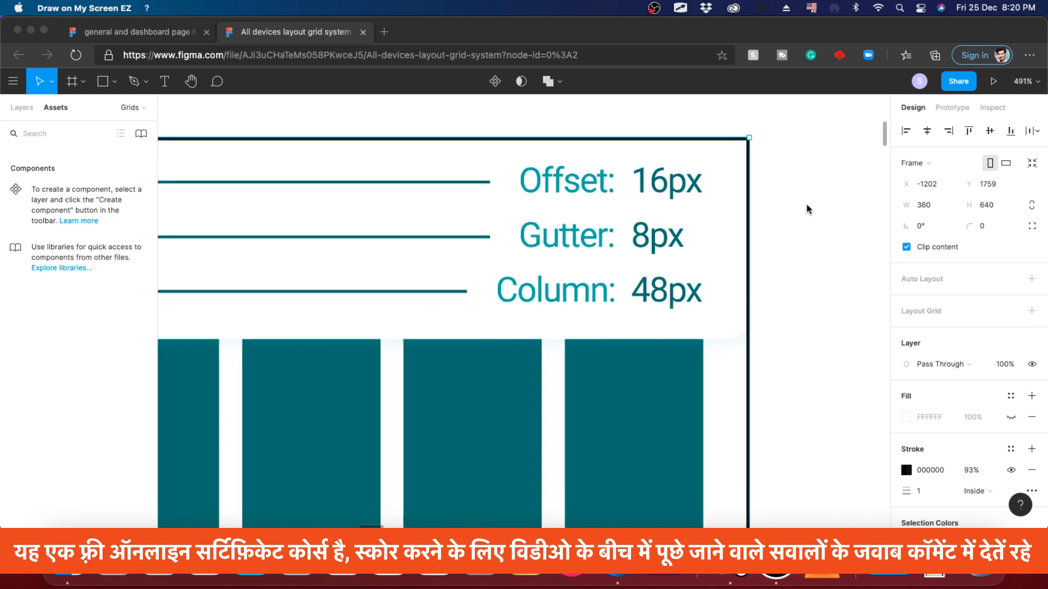
scroll(808, 208, down, 5)
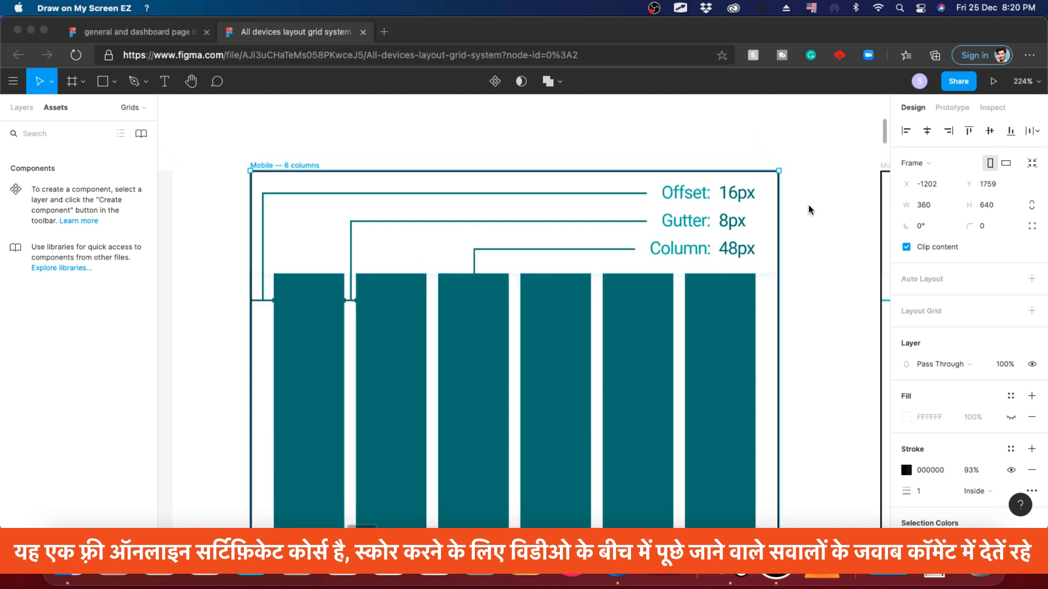
scroll(808, 207, down, 1)
scroll(352, 355, up, 1)
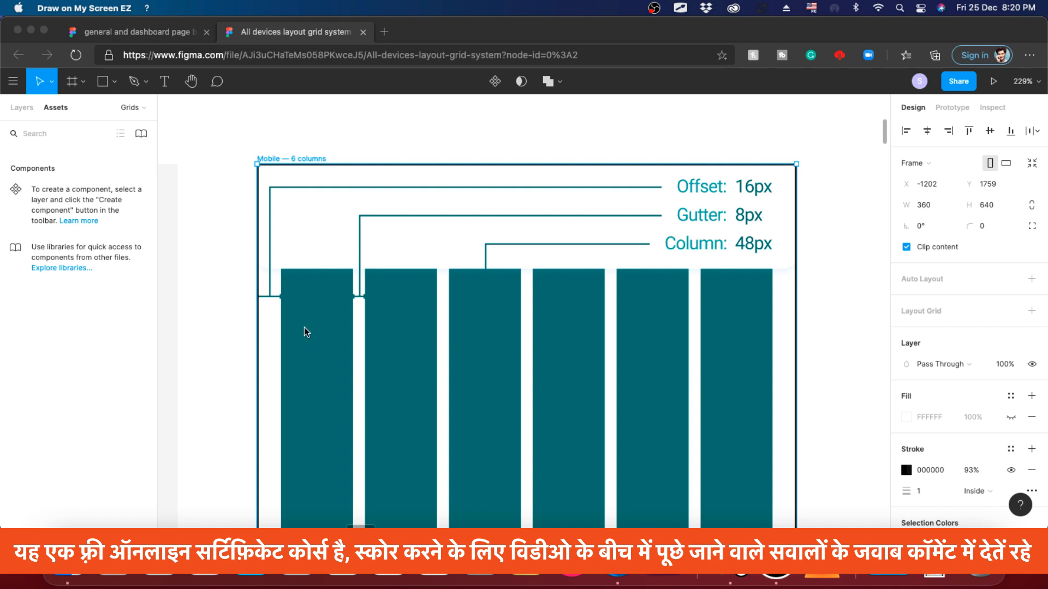
drag(310, 306, 313, 334)
drag(384, 358, 431, 352)
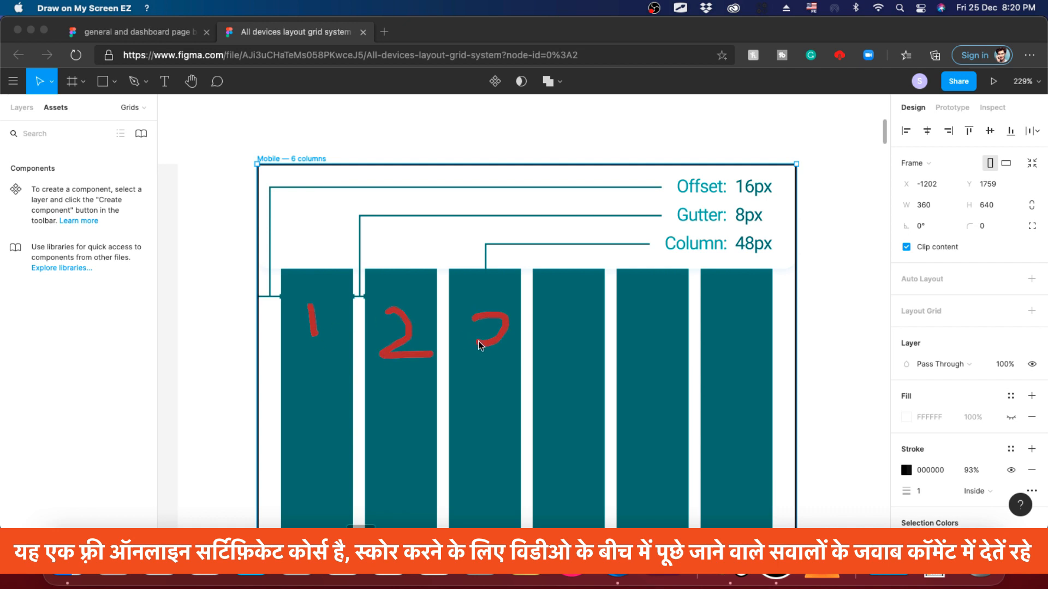
drag(558, 359, 569, 385)
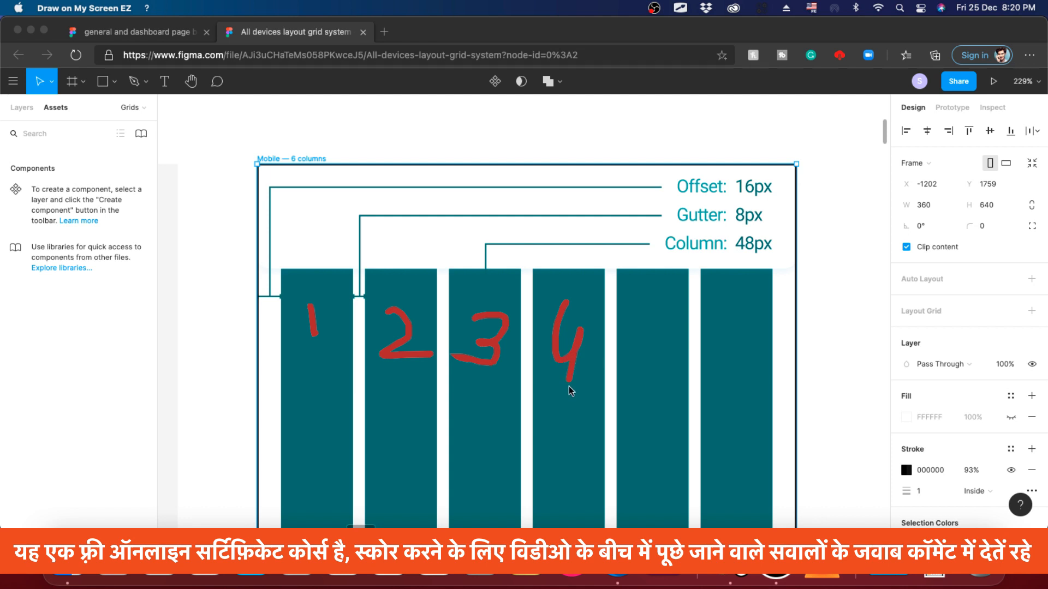
mouse_move(664, 323)
mouse_down()
mouse_move(640, 328)
mouse_move(676, 352)
mouse_move(640, 376)
mouse_up()
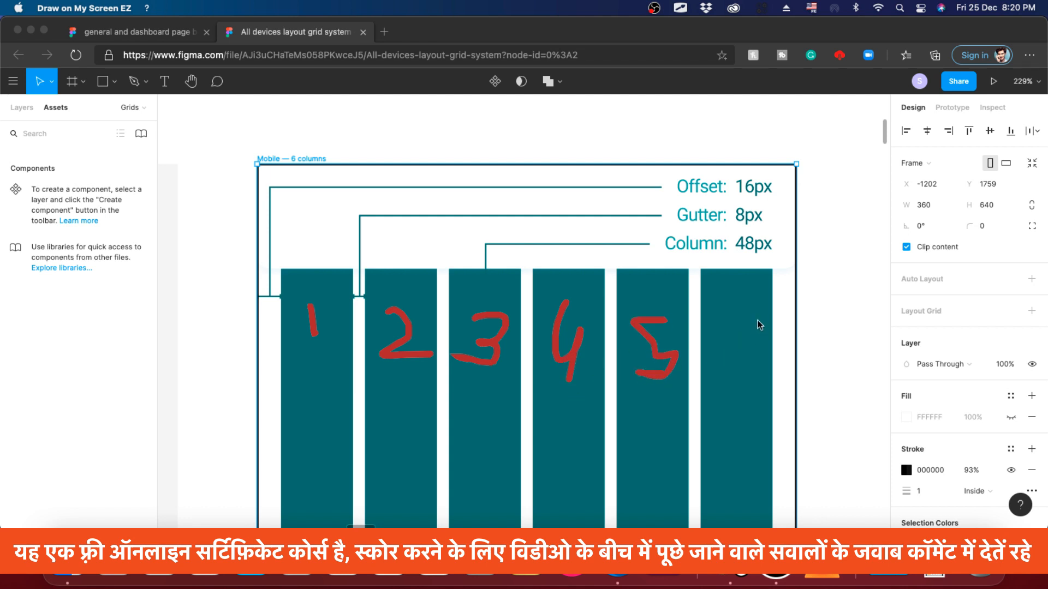
drag(748, 366, 736, 355)
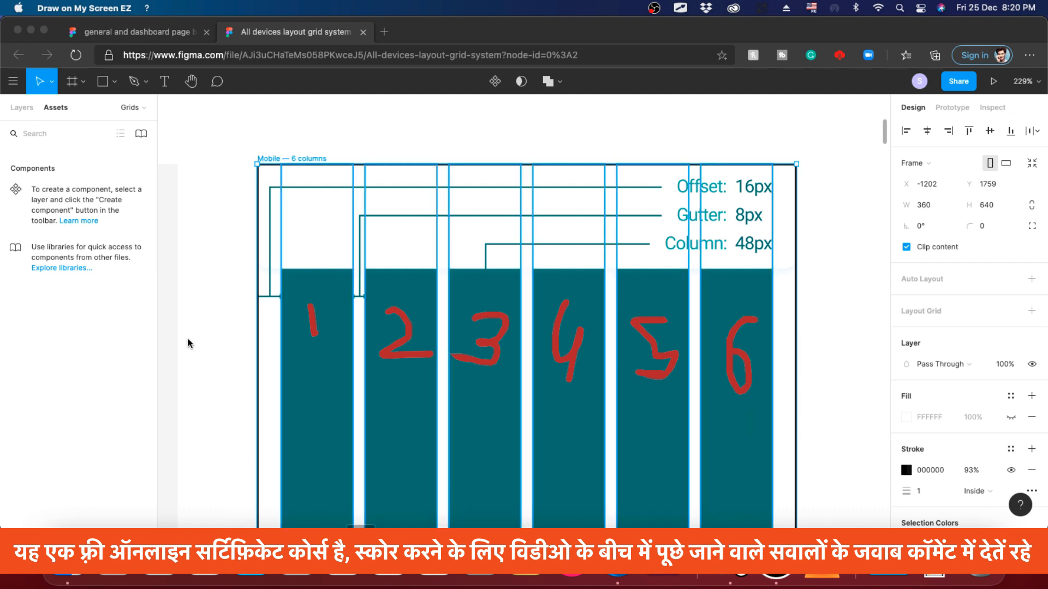
- Draw a line across the first column's width and underline the "Column: 48px" label on the mobile frame
click(832, 188)
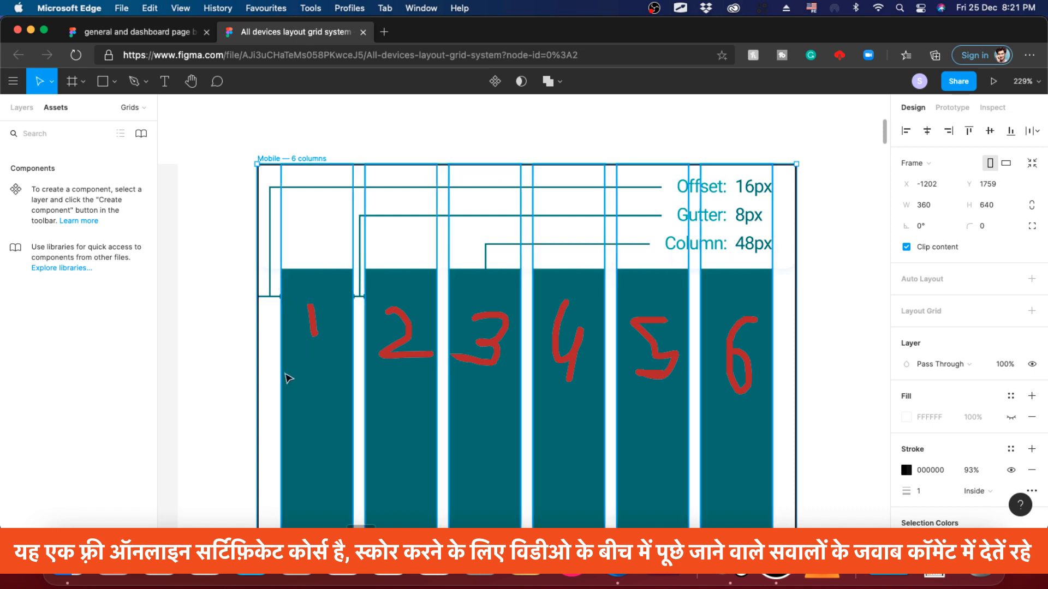
drag(281, 373, 356, 376)
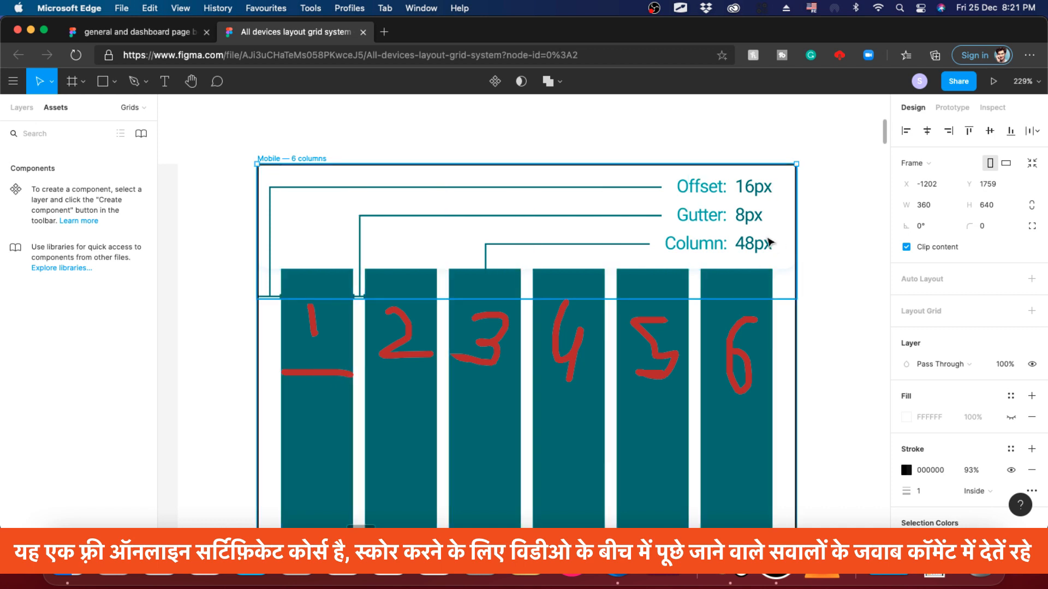
drag(672, 252, 778, 255)
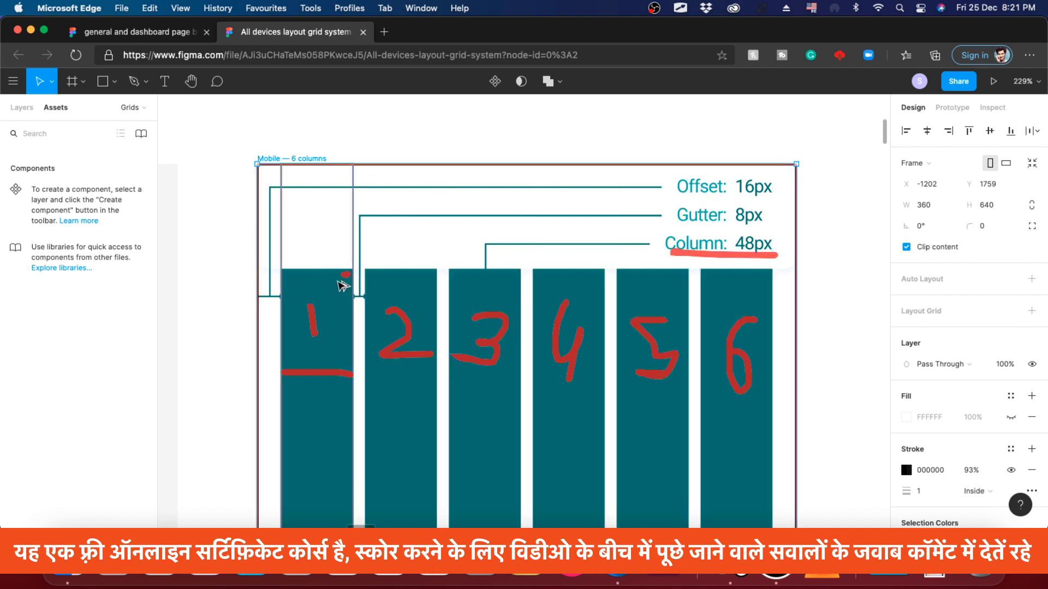
- Circle the gap between the first two columns and underline the "Gutter: 8px" label with on-screen drawing, redo both marks, and clear them
mouse_move(346, 283)
mouse_down()
mouse_move(366, 322)
mouse_move(376, 294)
mouse_move(360, 272)
mouse_up()
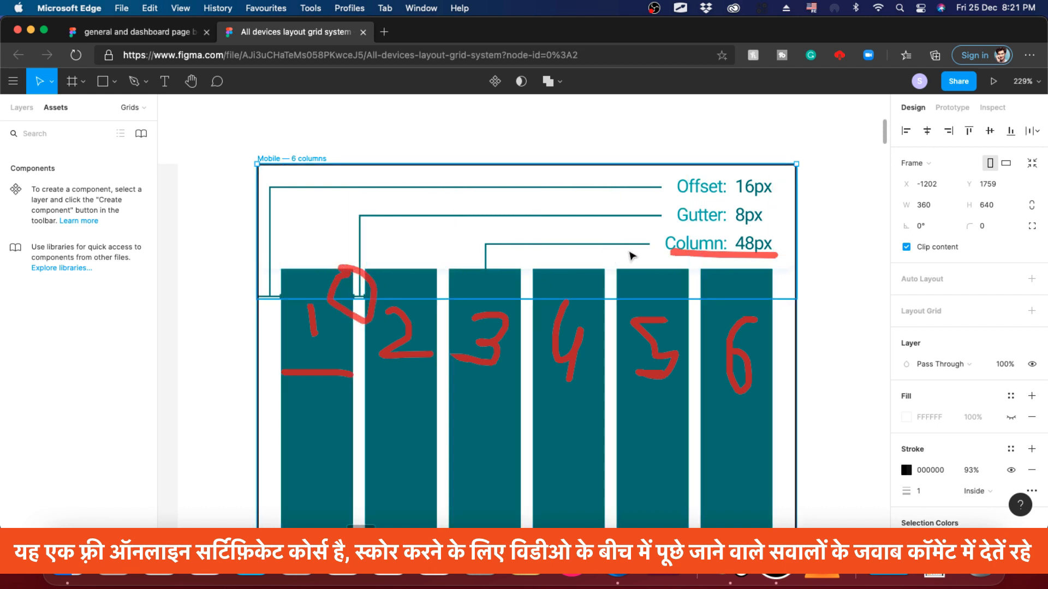
drag(674, 223, 775, 225)
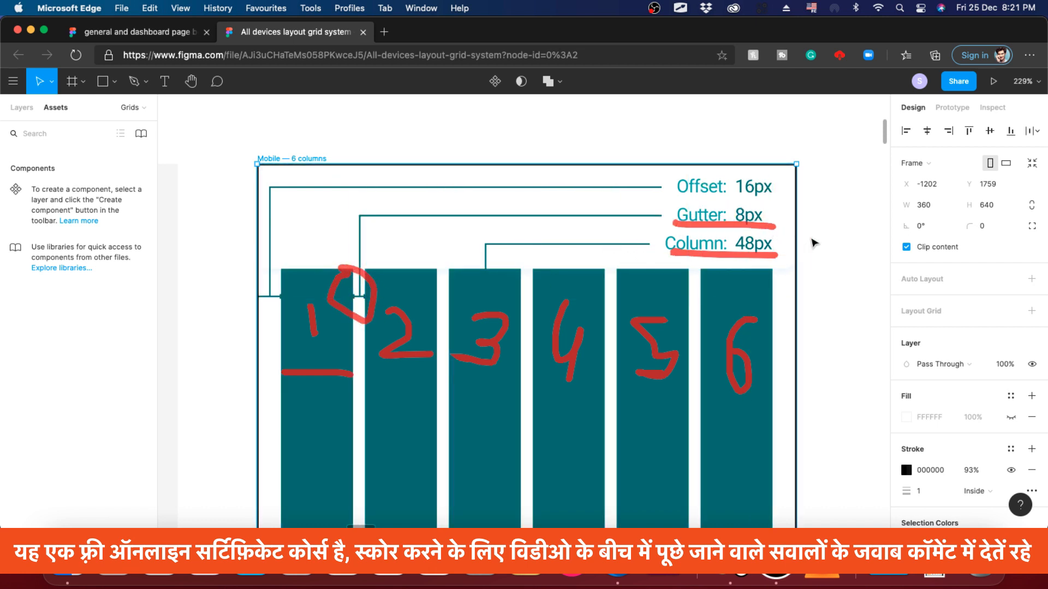
drag(675, 230, 761, 231)
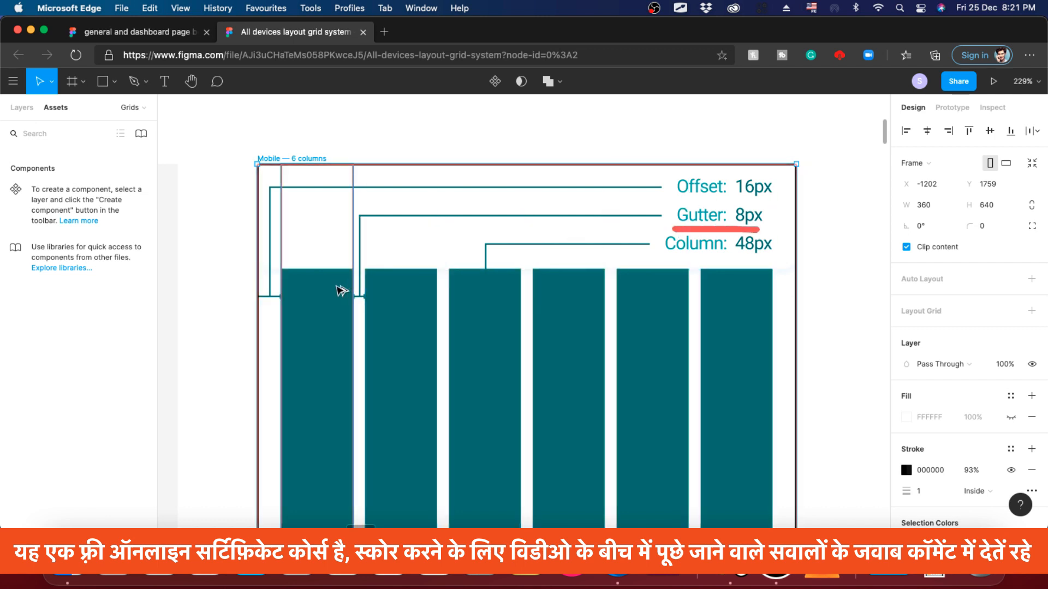
mouse_move(339, 283)
mouse_down()
mouse_move(382, 312)
mouse_move(346, 298)
mouse_up()
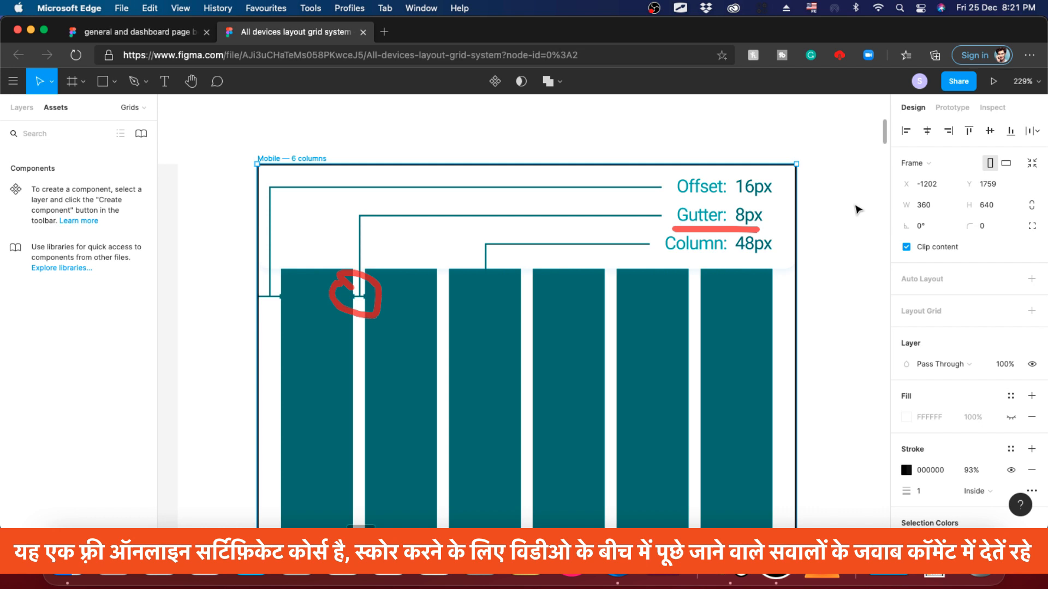
scroll(826, 228, down, 1)
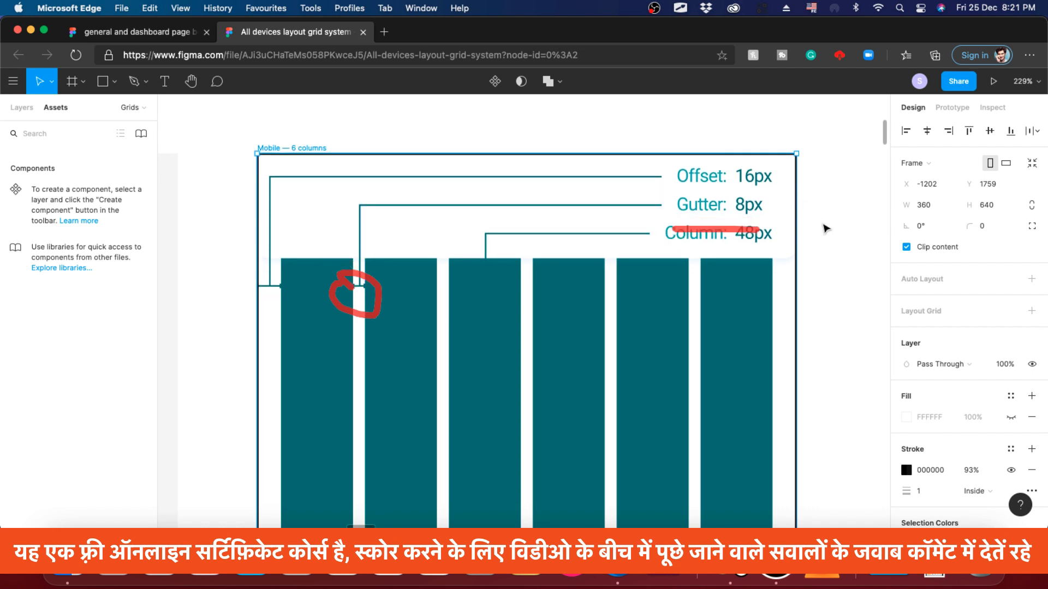
click(826, 229)
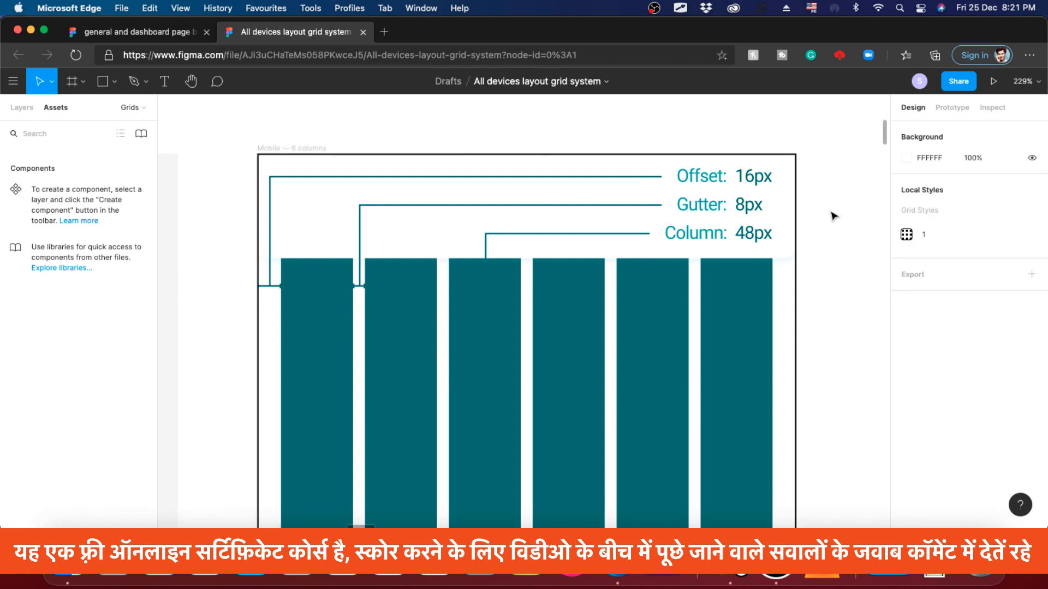
- Examine the offset, gutter and column specifications of the Mobile — 12 columns frame under the 12 Columns Layout heading
drag(835, 200, 438, 221)
drag(674, 226, 411, 185)
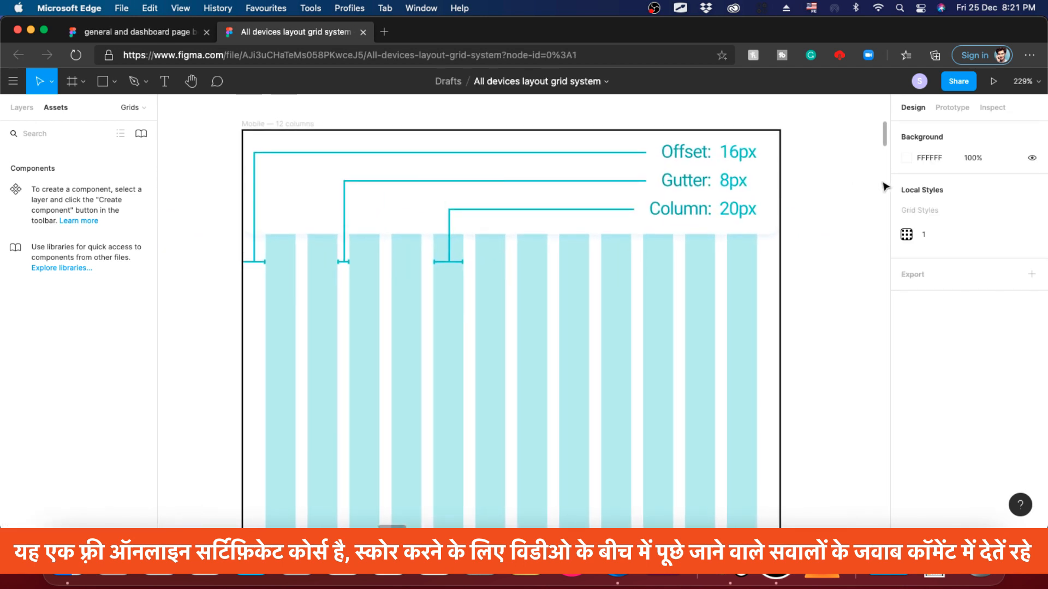
scroll(835, 206, up, 5)
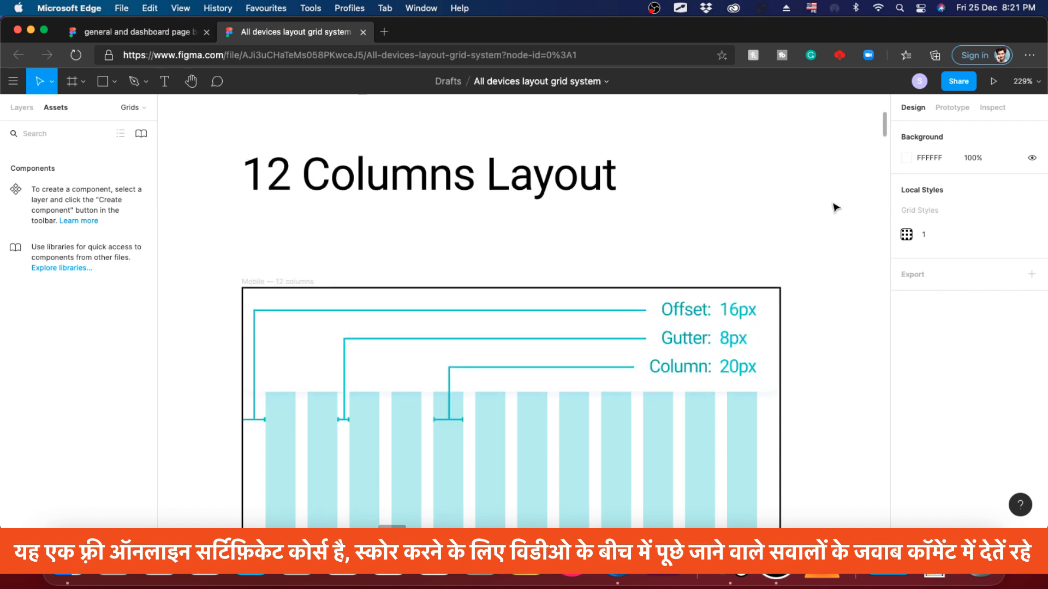
scroll(835, 207, down, 3)
scroll(834, 207, down, 6)
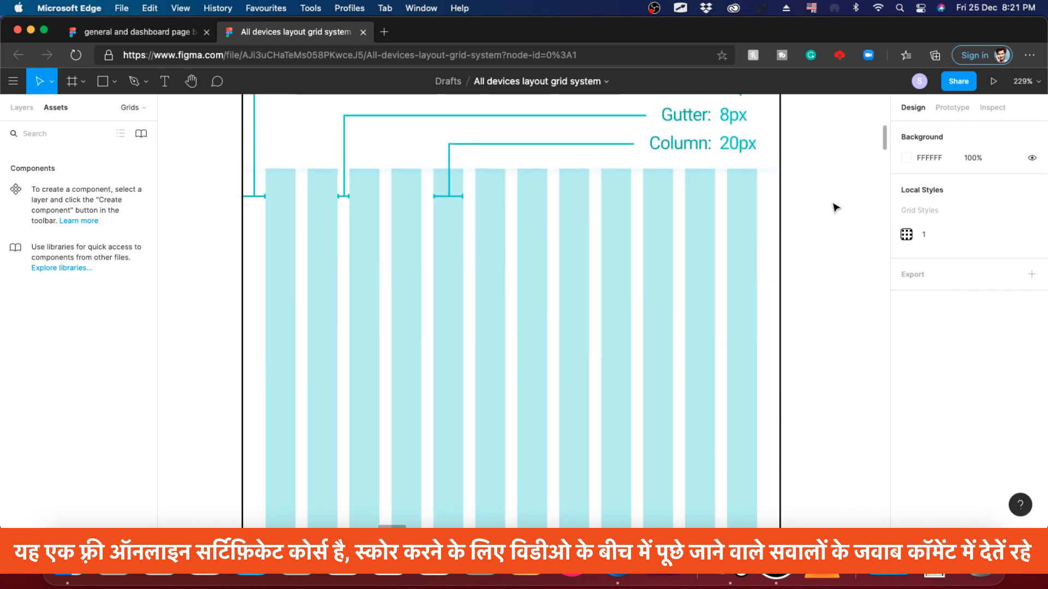
scroll(824, 218, up, 1)
scroll(817, 226, up, 5)
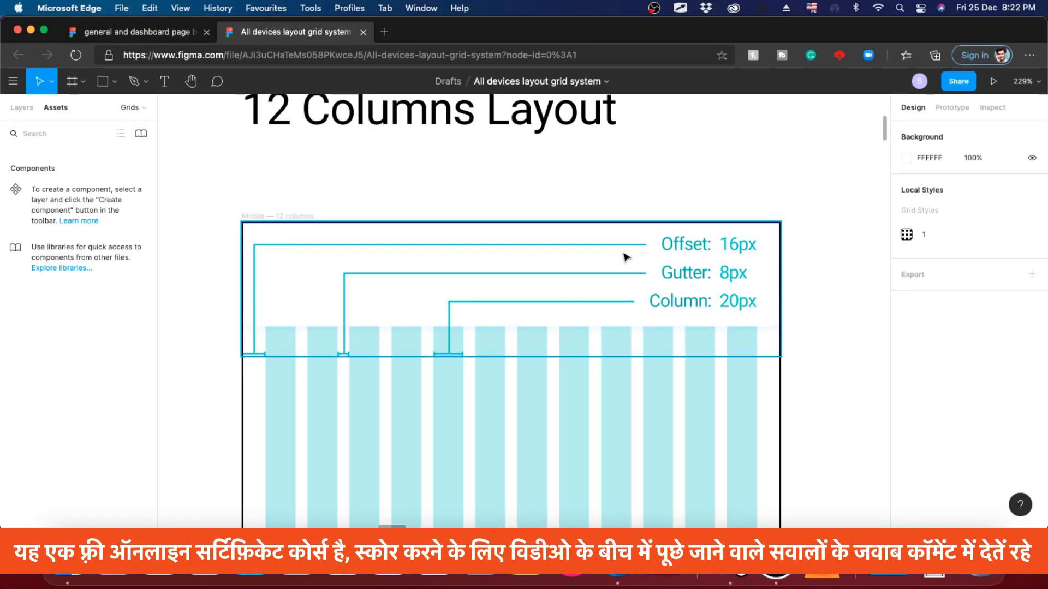
drag(187, 239, 414, 231)
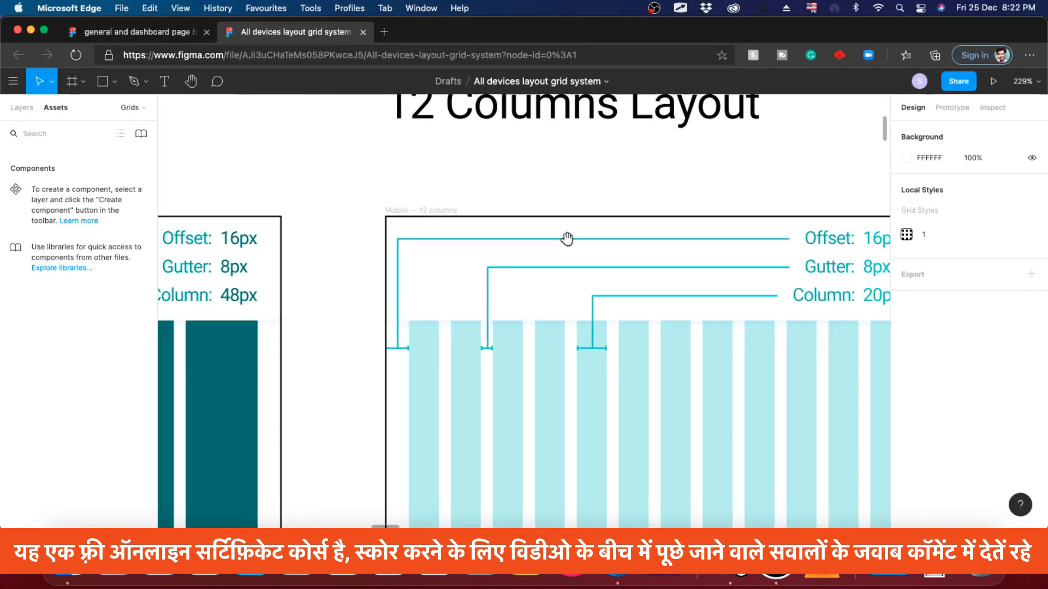
mouse_move(567, 238)
mouse_down()
mouse_move(669, 236)
mouse_move(510, 237)
mouse_move(591, 231)
mouse_move(414, 219)
mouse_move(472, 198)
mouse_up()
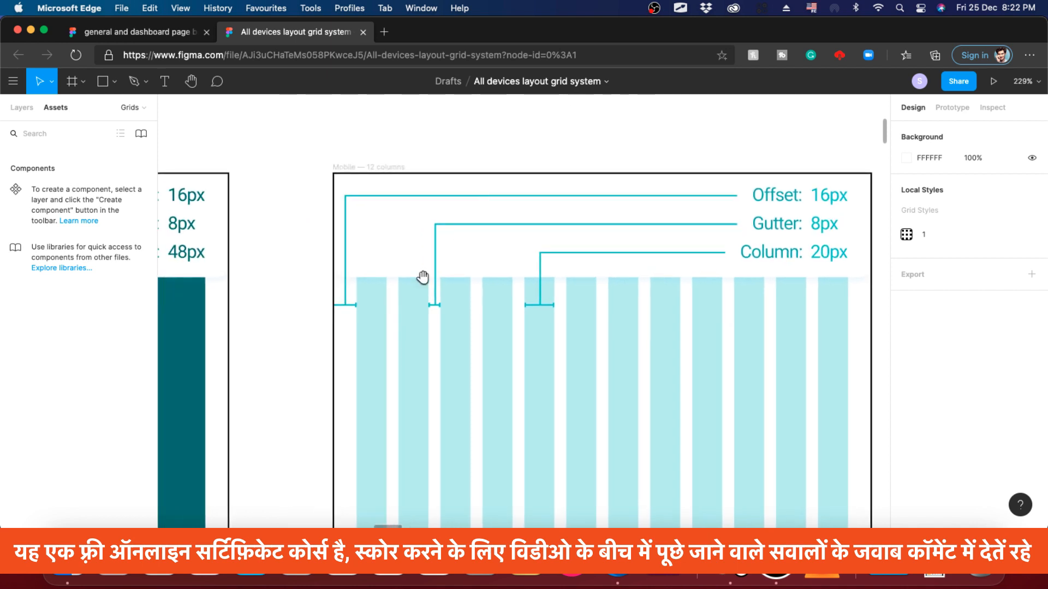
- Circle the offset, gutter and column markers on the 12-column frame, add a tick, underline the 20px column width, and clear the marks
mouse_move(345, 273)
mouse_down()
mouse_move(311, 280)
mouse_move(303, 362)
mouse_move(388, 323)
mouse_move(339, 264)
mouse_up()
mouse_move(443, 288)
mouse_down()
mouse_move(413, 288)
mouse_move(423, 316)
mouse_move(440, 320)
mouse_move(442, 294)
mouse_up()
mouse_move(521, 317)
mouse_down()
mouse_move(515, 326)
mouse_move(586, 290)
mouse_move(510, 338)
mouse_move(519, 331)
mouse_up()
mouse_move(600, 304)
mouse_down()
mouse_move(614, 318)
mouse_move(672, 281)
mouse_up()
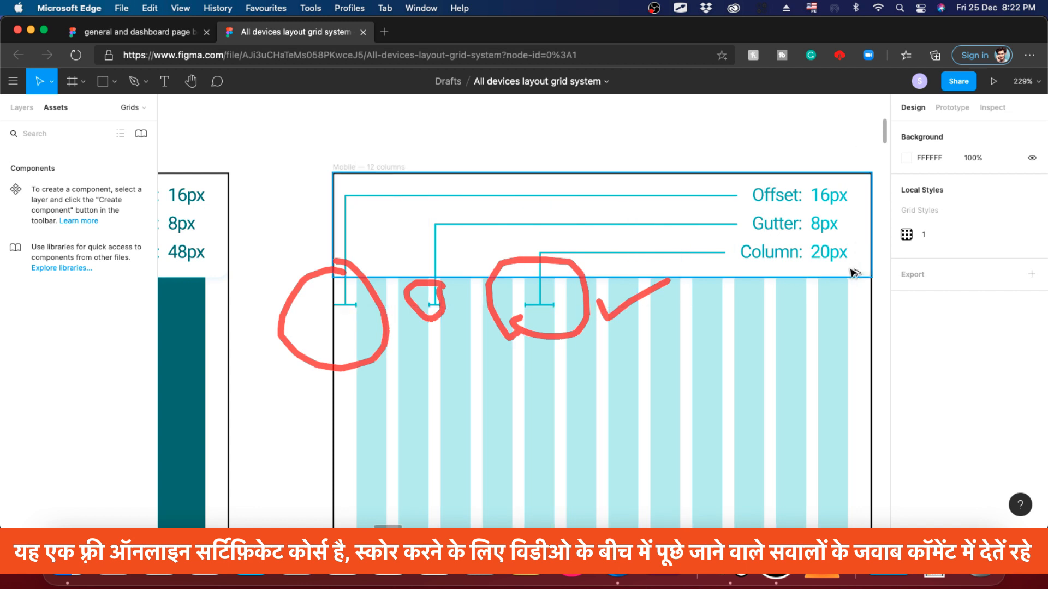
drag(854, 267, 807, 267)
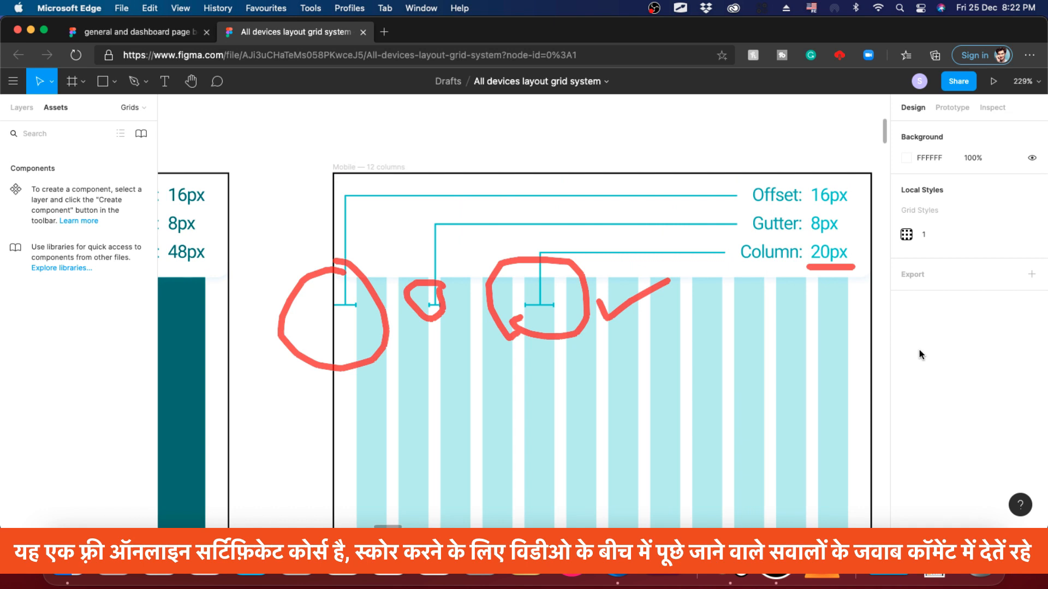
key(Escape)
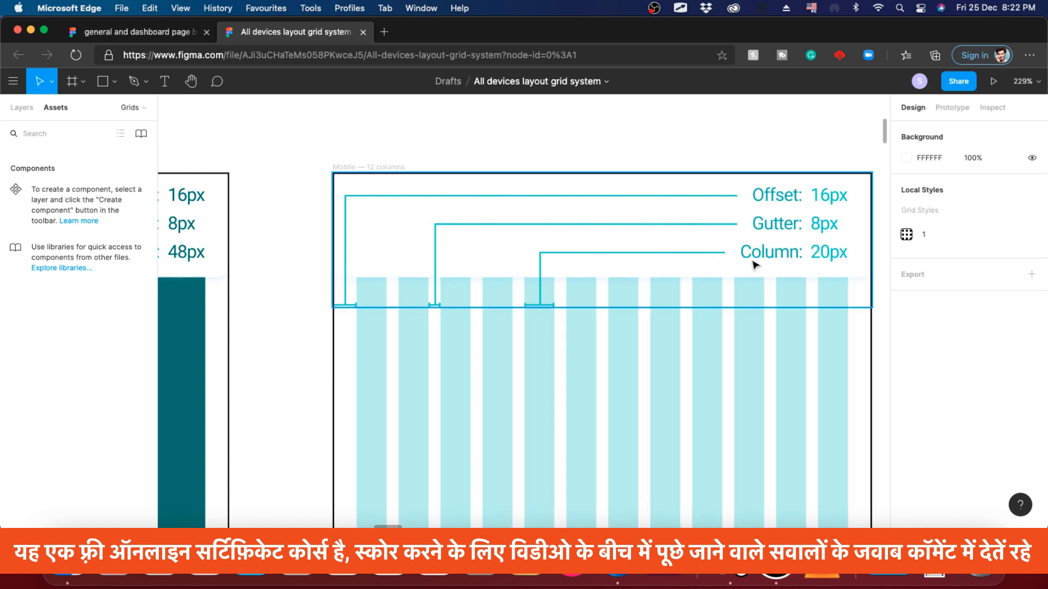
- Select the empty Android - 1 frame beside the 6-column layout and compare it with the listed offset, gutter and column values
scroll(758, 266, down, 10)
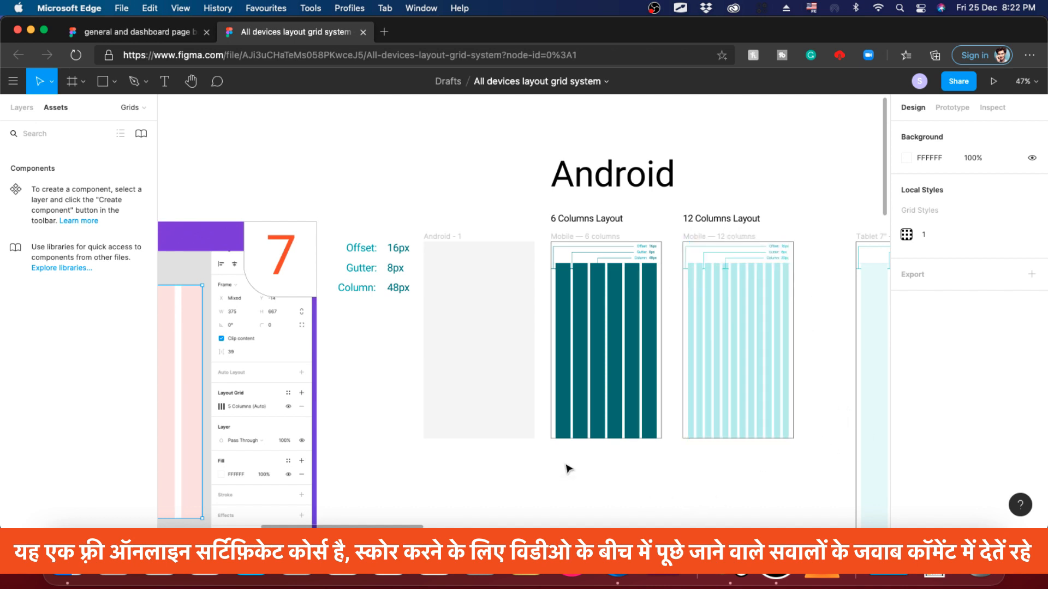
scroll(418, 362, down, 2)
scroll(417, 361, up, 4)
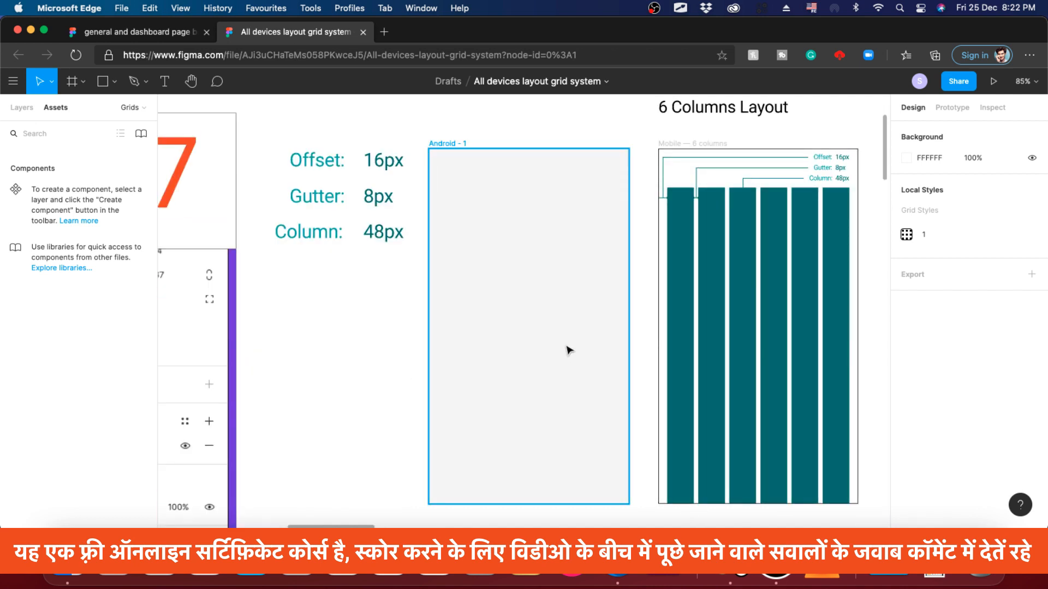
click(442, 140)
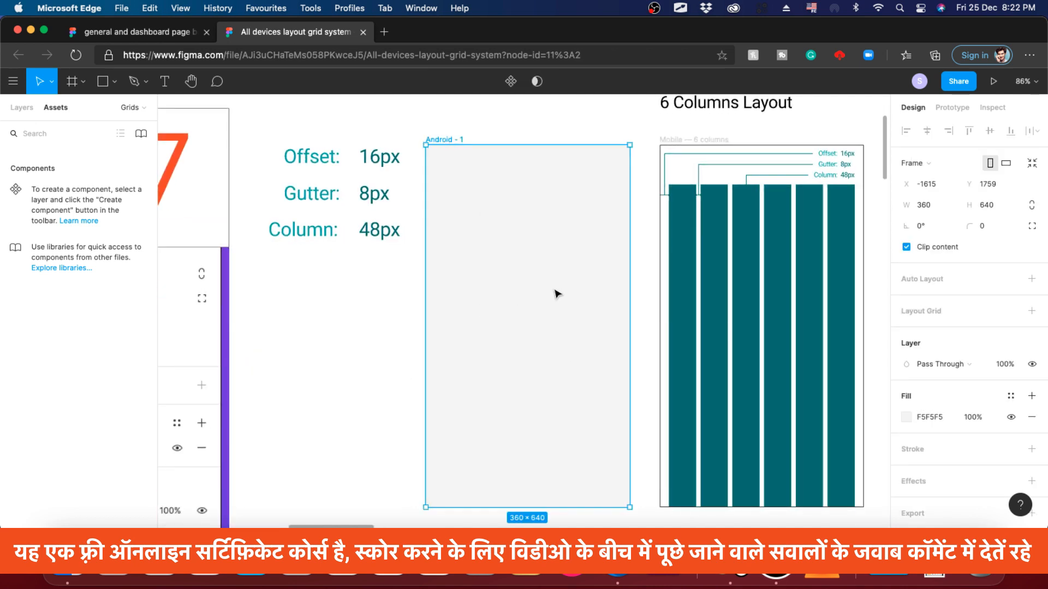
scroll(518, 504, down, 5)
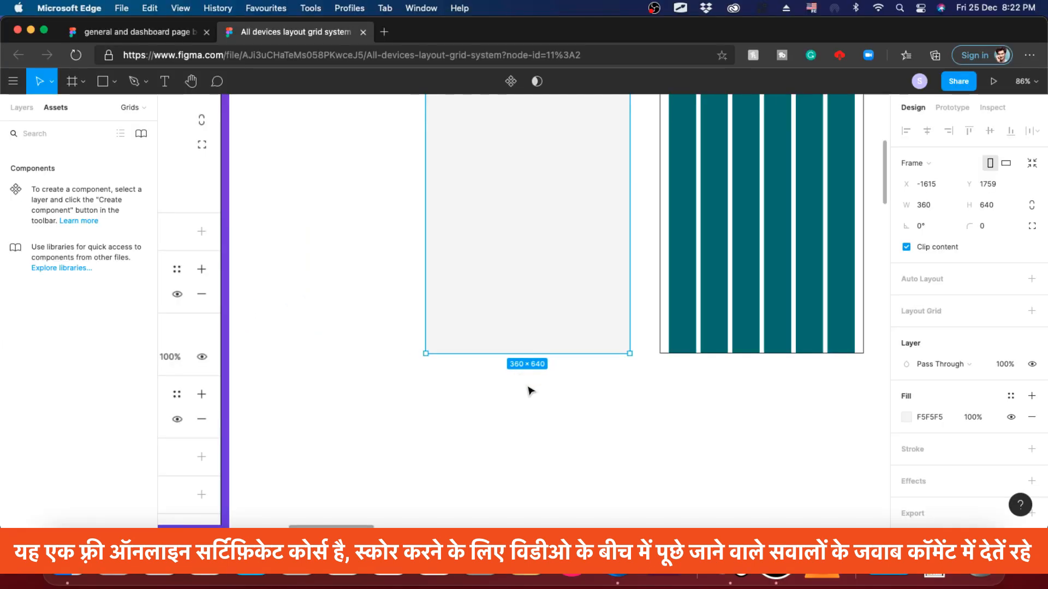
scroll(534, 395, up, 5)
scroll(538, 191, down, 2)
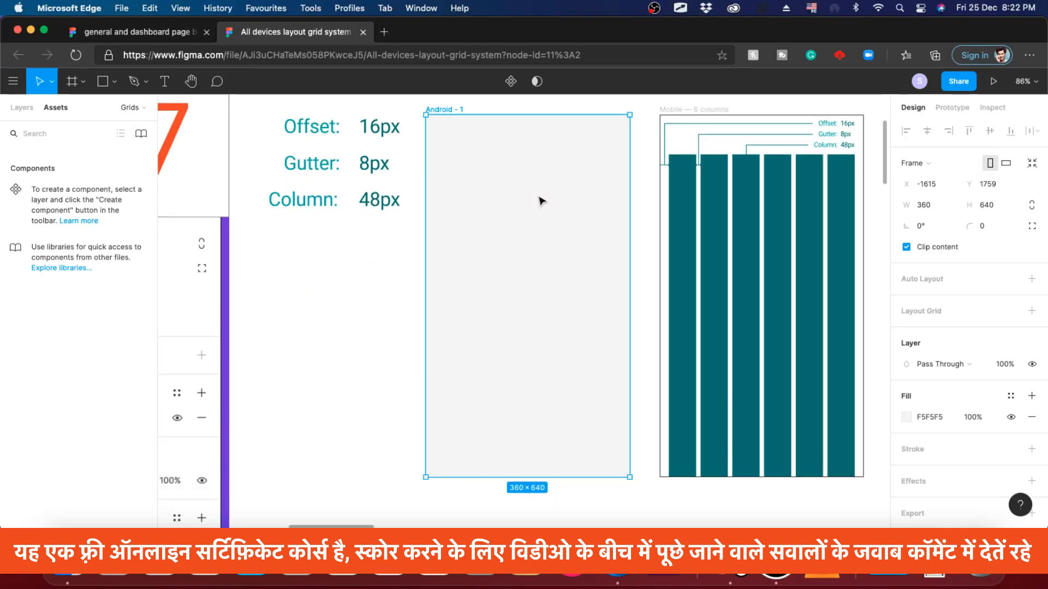
scroll(519, 180, up, 1)
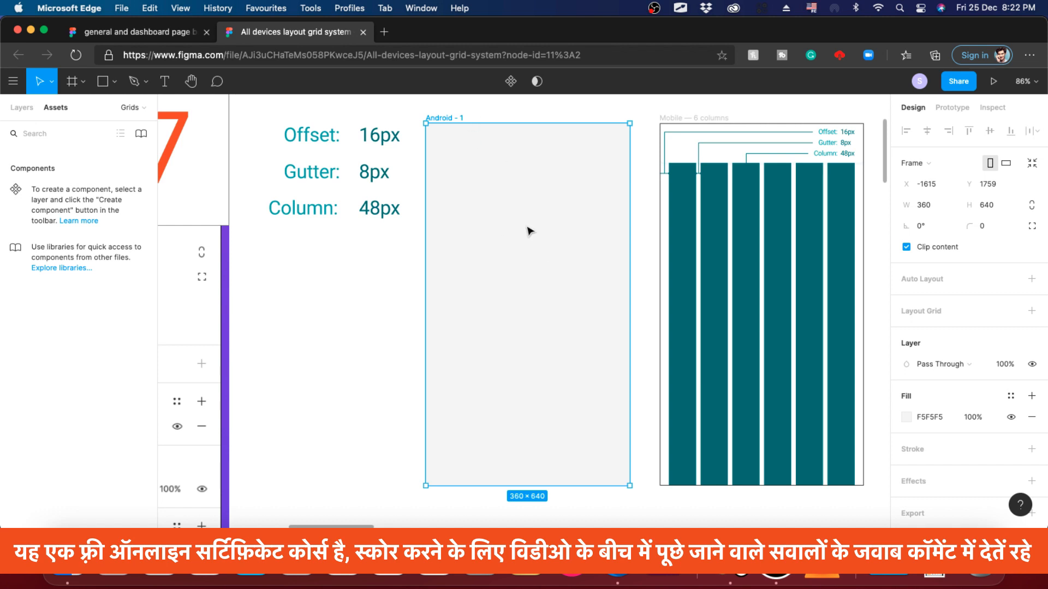
scroll(529, 231, up, 2)
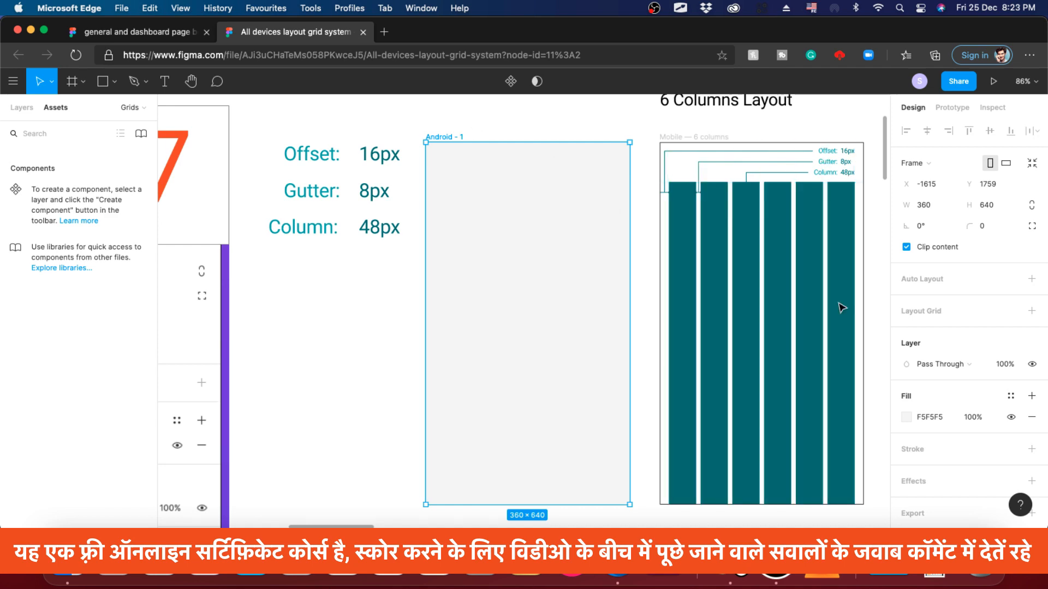
- Circle the Auto Layout and Layout Grid sections with on-screen drawing, clear the mark, and circle the Layout Grid section alone
key(alt)
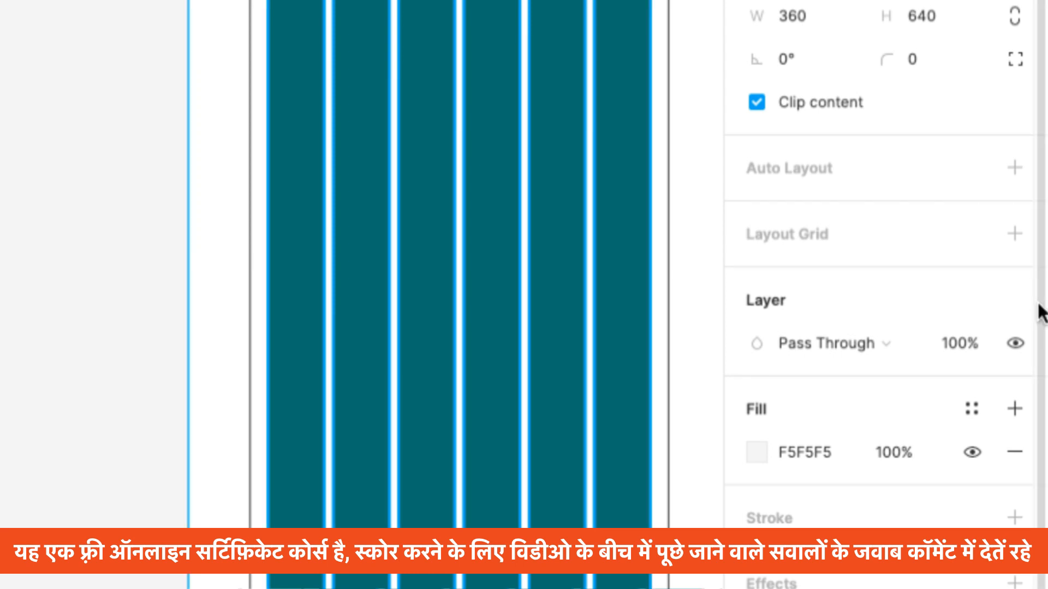
key(alt)
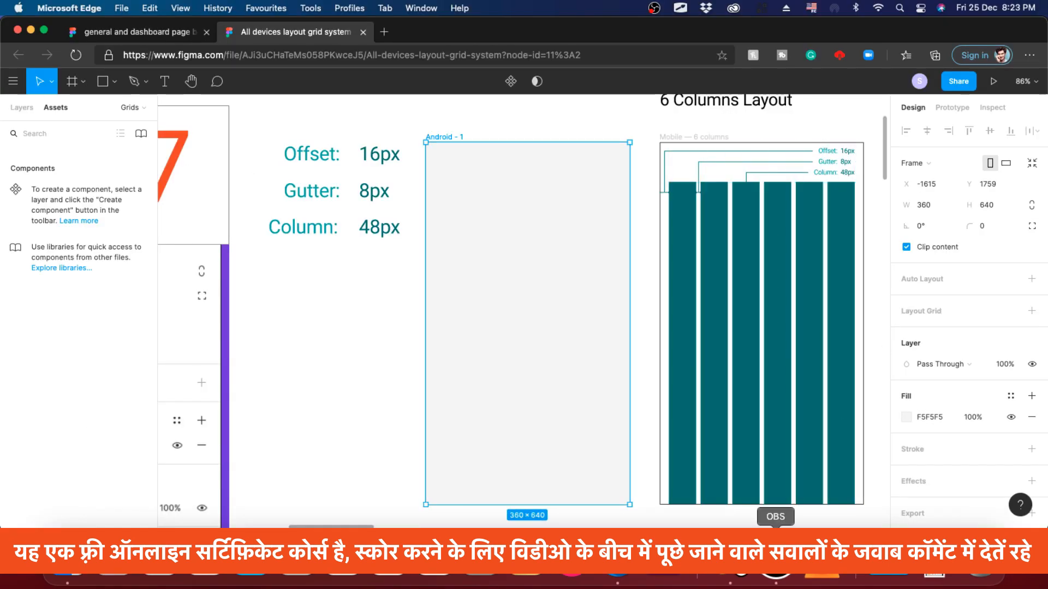
click(731, 570)
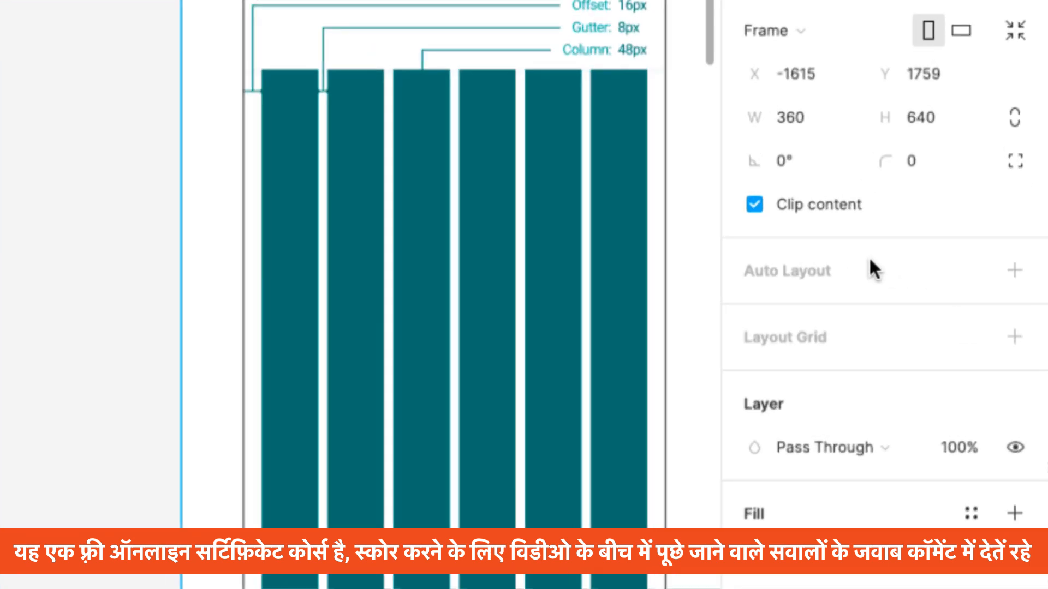
mouse_move(695, 309)
mouse_down()
mouse_move(828, 379)
mouse_move(1020, 380)
mouse_move(1045, 341)
mouse_move(1034, 255)
mouse_move(819, 219)
mouse_up()
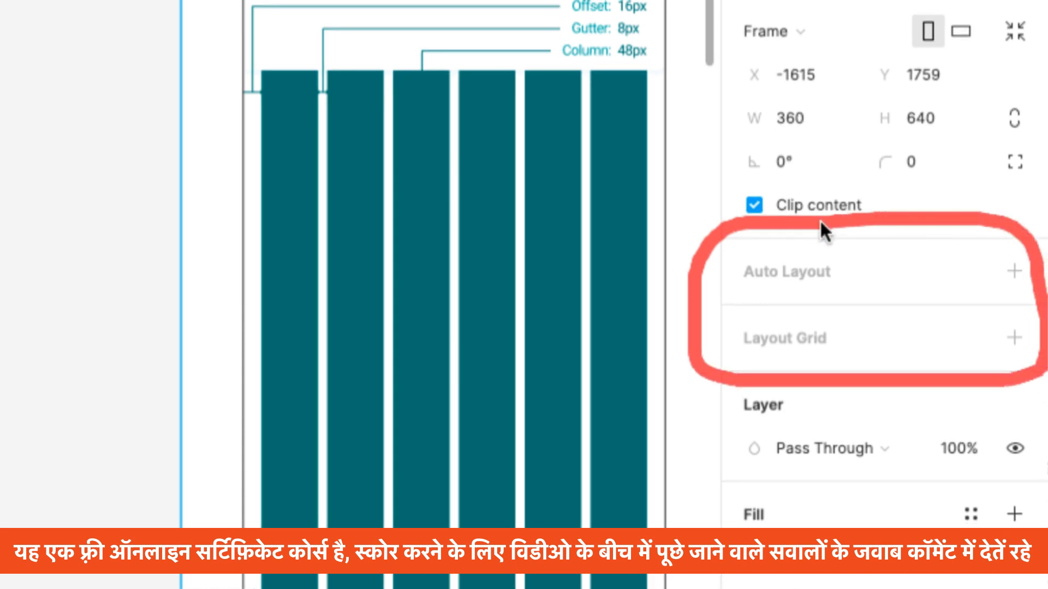
key(Escape)
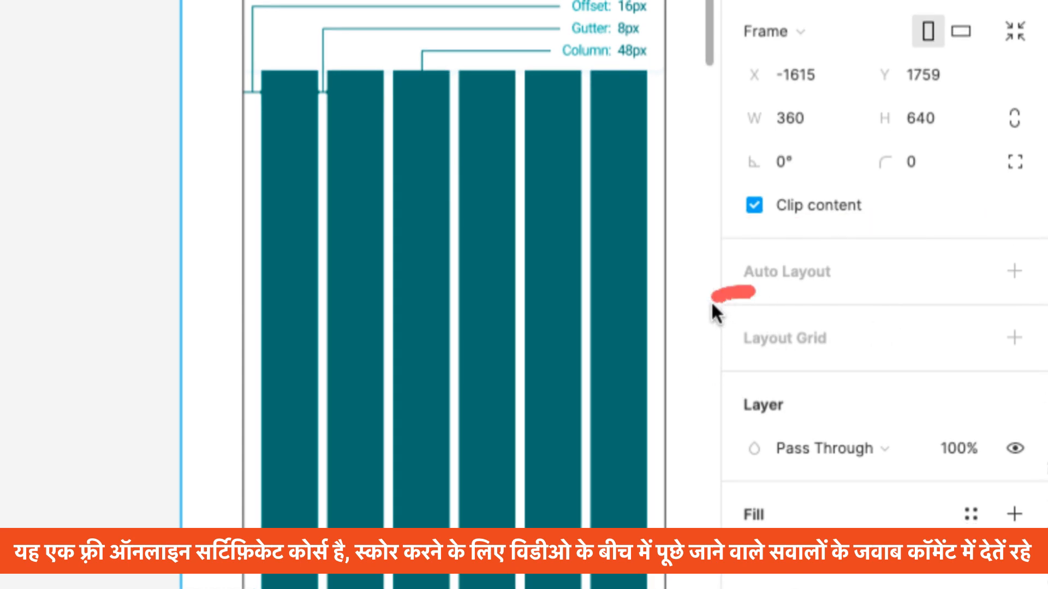
mouse_move(758, 376)
mouse_down()
mouse_move(1027, 386)
mouse_move(1044, 359)
mouse_move(1026, 297)
mouse_move(797, 297)
mouse_up()
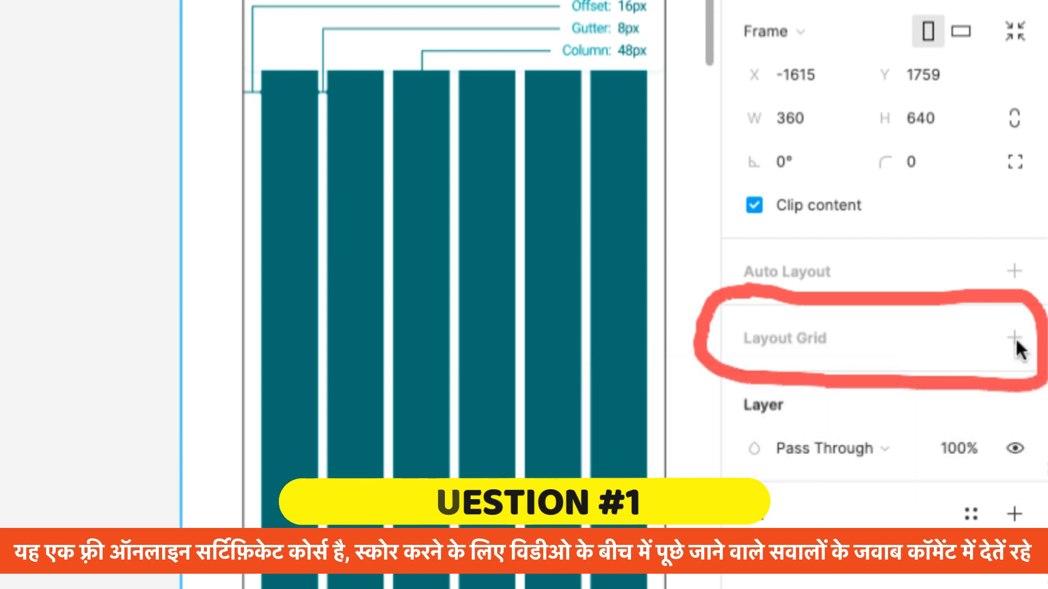
mouse_move(1020, 319)
mouse_down()
mouse_move(997, 322)
mouse_move(991, 351)
mouse_move(1026, 359)
mouse_move(1017, 317)
mouse_up()
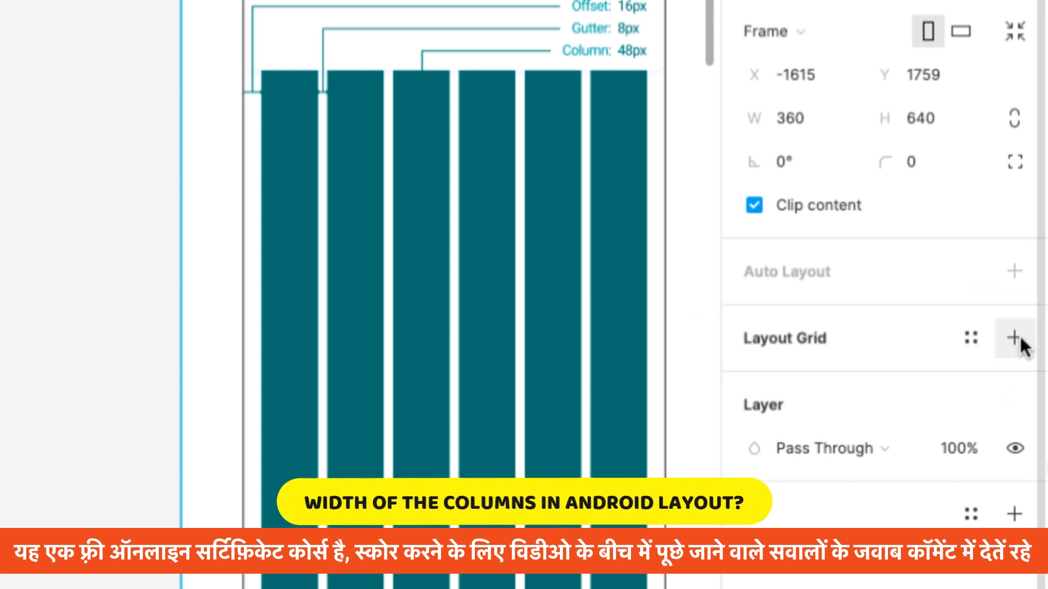
- Add a layout grid to the Android - 1 frame and bring the frame into view
click(1015, 337)
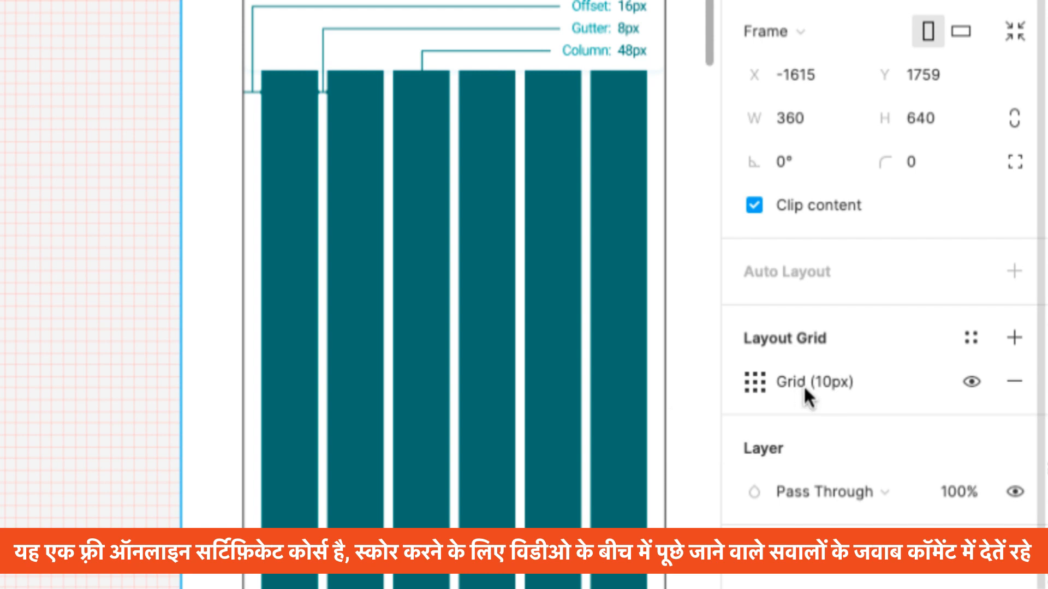
key(space)
drag(142, 275, 494, 347)
drag(271, 304, 389, 301)
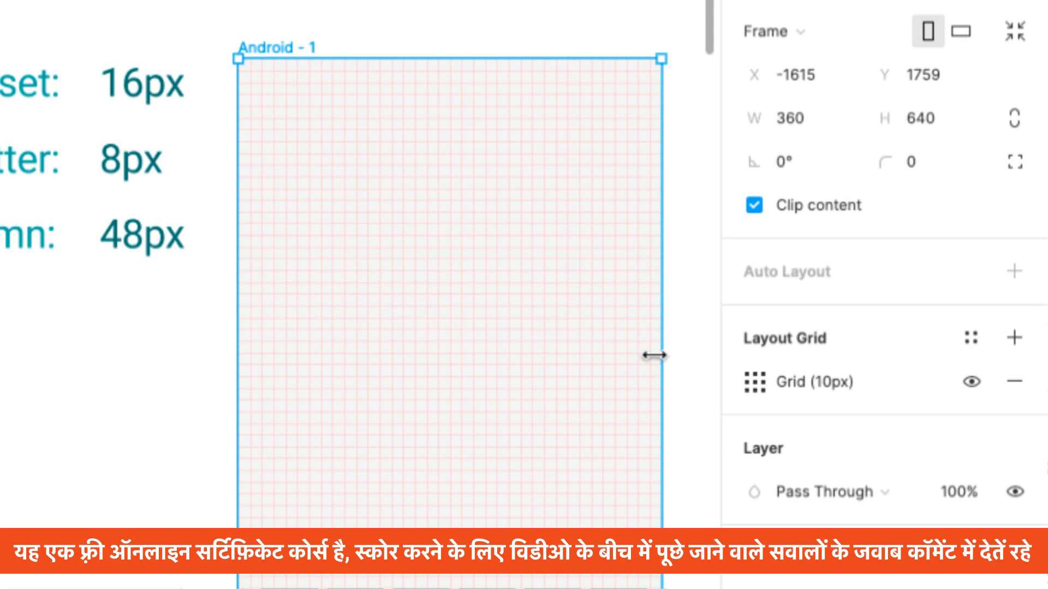
- Hide and show the Android - 1 frame's layout grid twice
scroll(794, 400, down, 2)
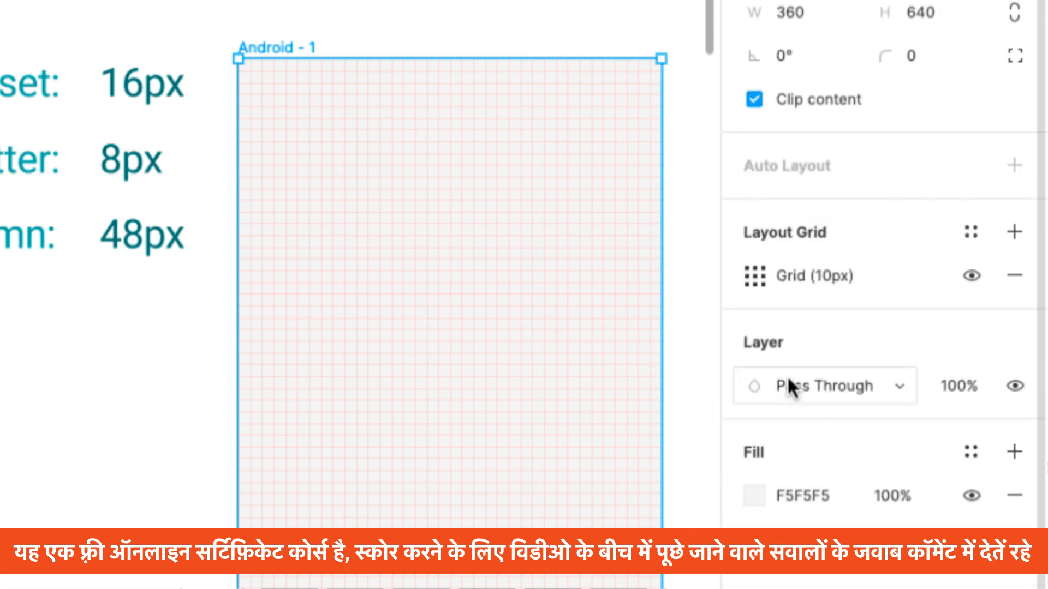
click(970, 273)
click(970, 273)
click(970, 273)
click(970, 274)
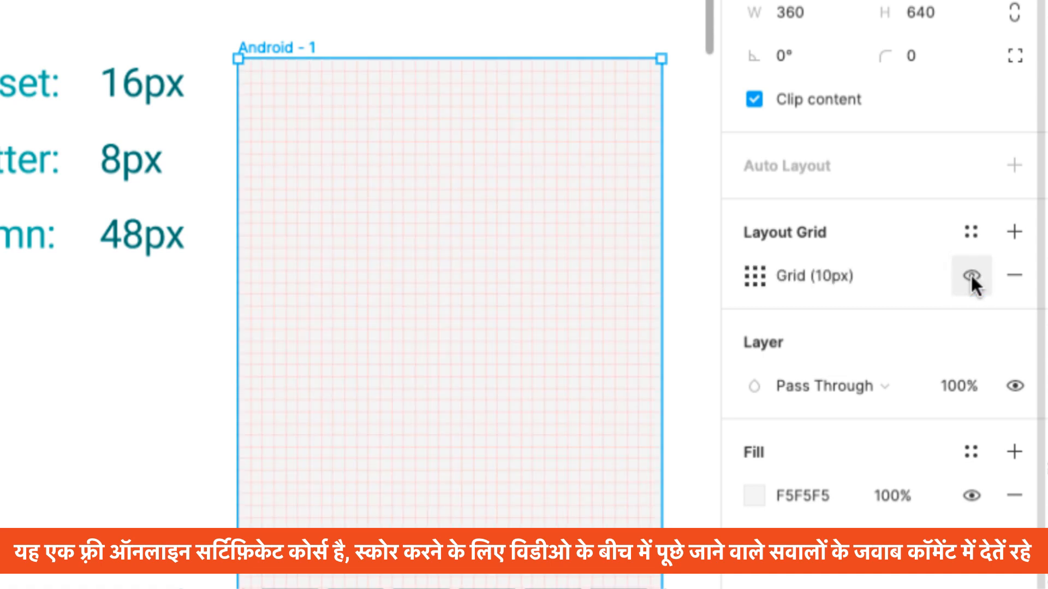
- Remove the layout grid from the Android - 1 frame and add it again
click(1007, 275)
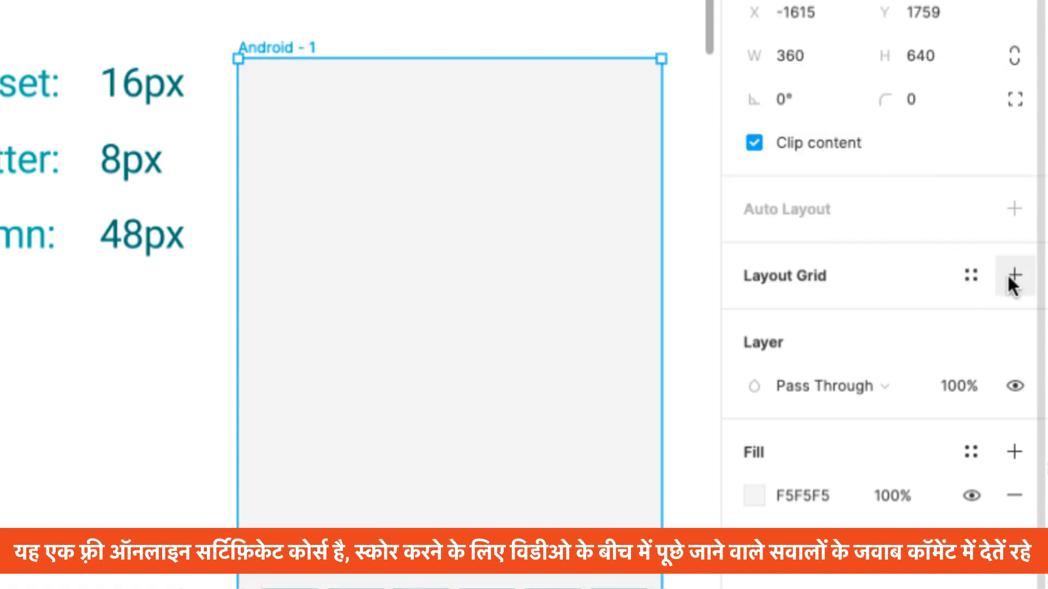
click(1009, 274)
scroll(927, 300, down, 1)
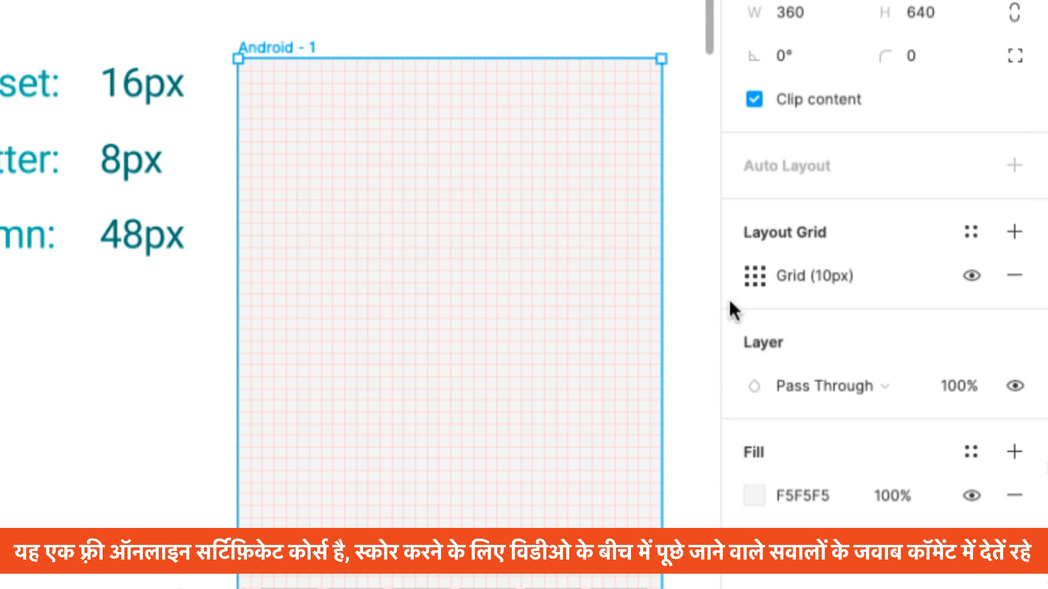
- Open the Android - 1 layout grid's settings, circle the grid type choices with on-screen drawing, and change the type to Columns
click(747, 280)
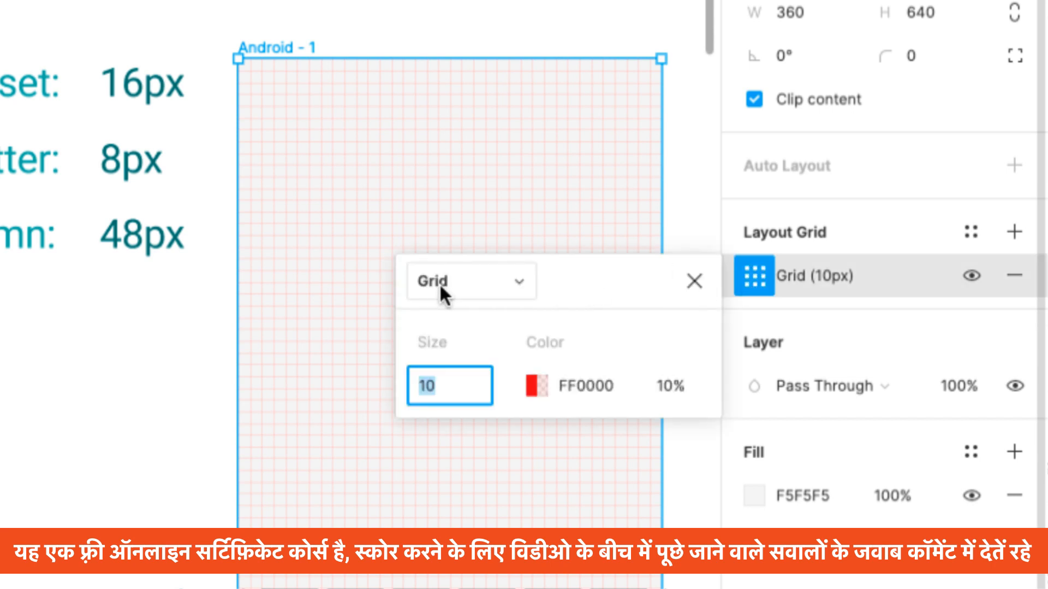
mouse_move(510, 289)
mouse_down()
mouse_move(498, 225)
mouse_move(433, 315)
mouse_up()
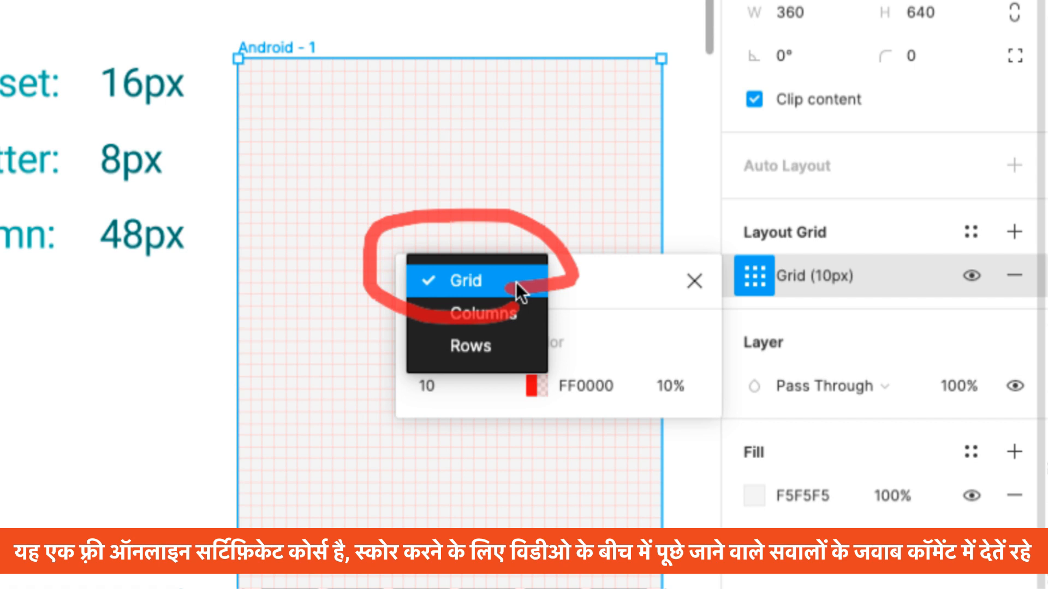
mouse_move(536, 236)
mouse_down()
mouse_move(404, 240)
mouse_move(433, 368)
mouse_move(560, 331)
mouse_up()
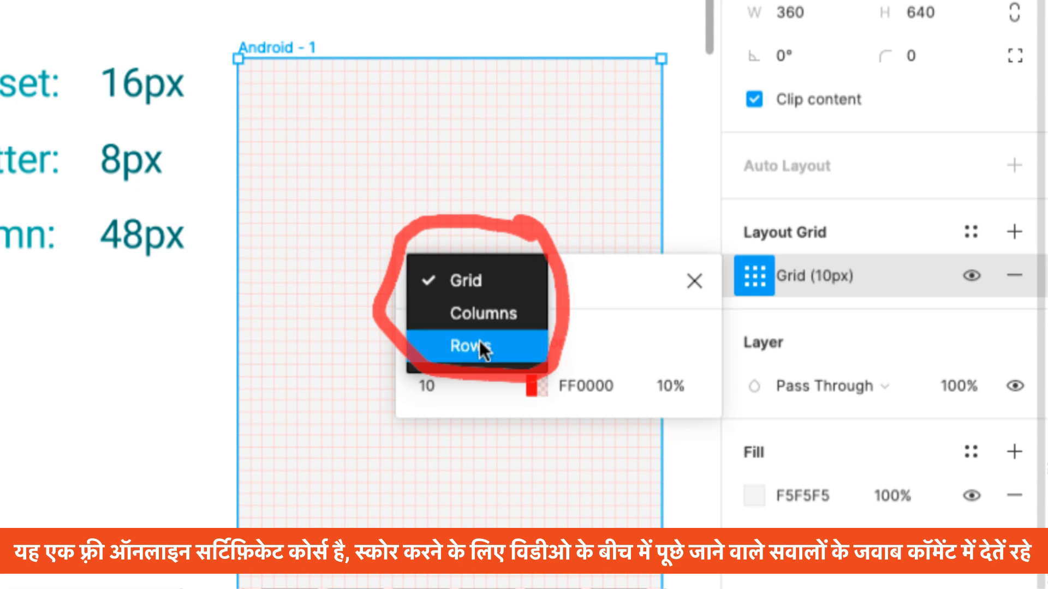
click(484, 315)
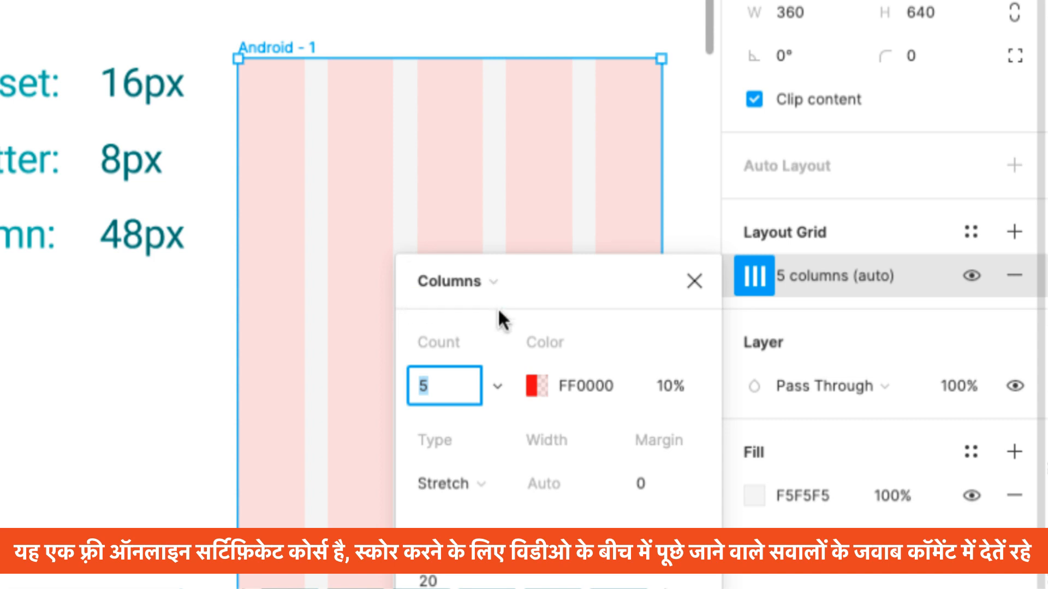
- Switch the Android - 1 layout grid to Rows and back to Columns
click(463, 279)
click(462, 315)
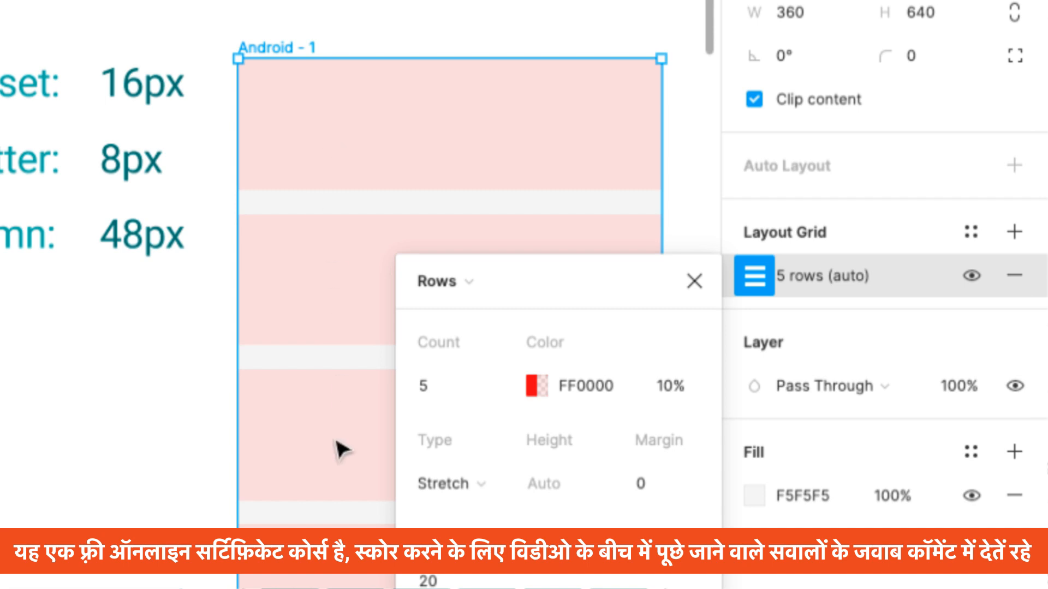
click(442, 278)
click(460, 250)
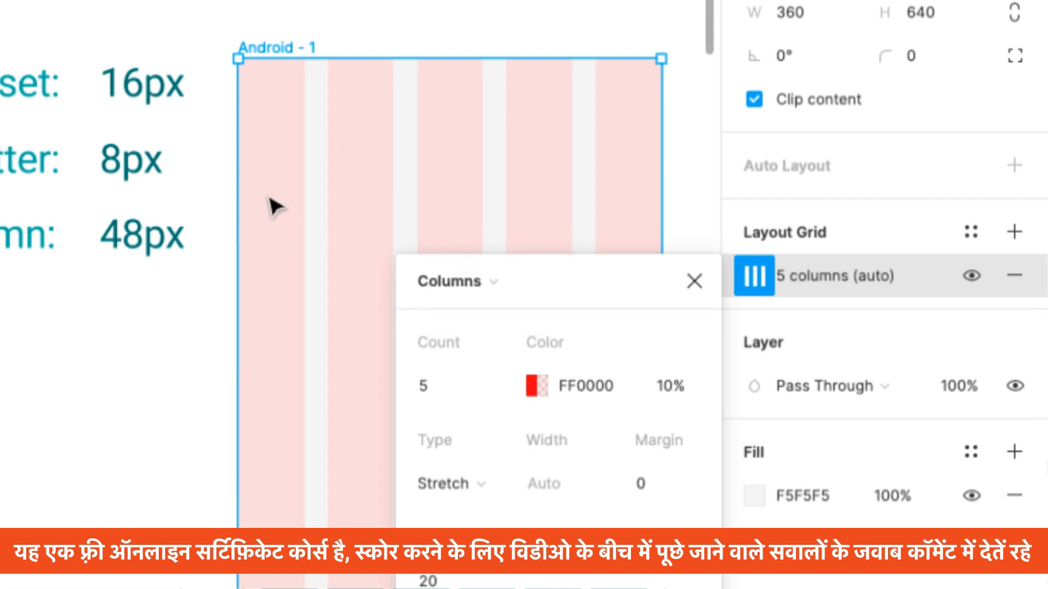
- Set the column count of the Android - 1 frame's layout grid to 6
click(419, 386)
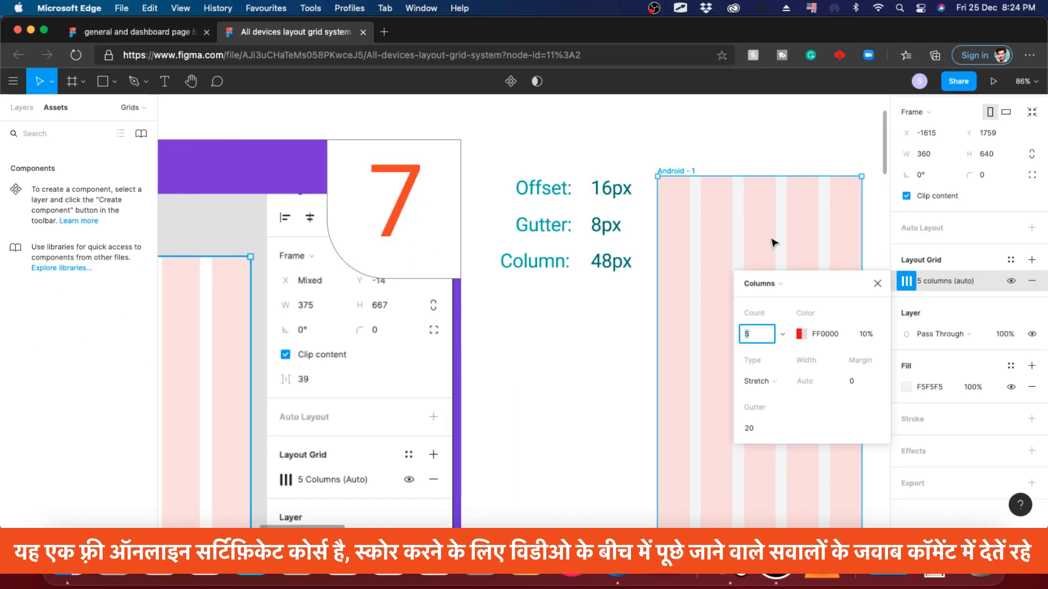
click(817, 149)
drag(817, 141, 596, 147)
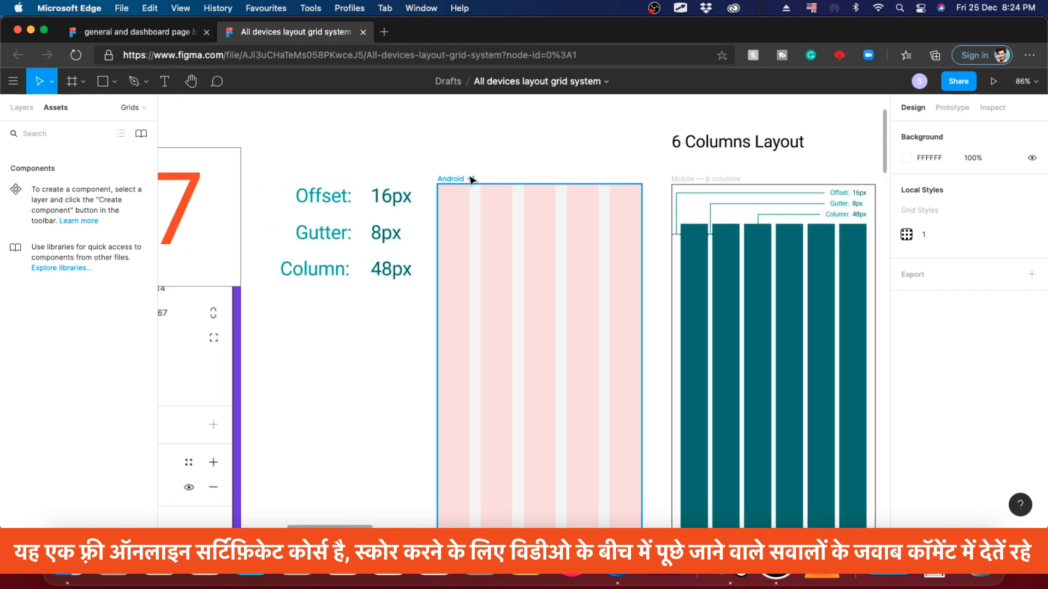
click(489, 188)
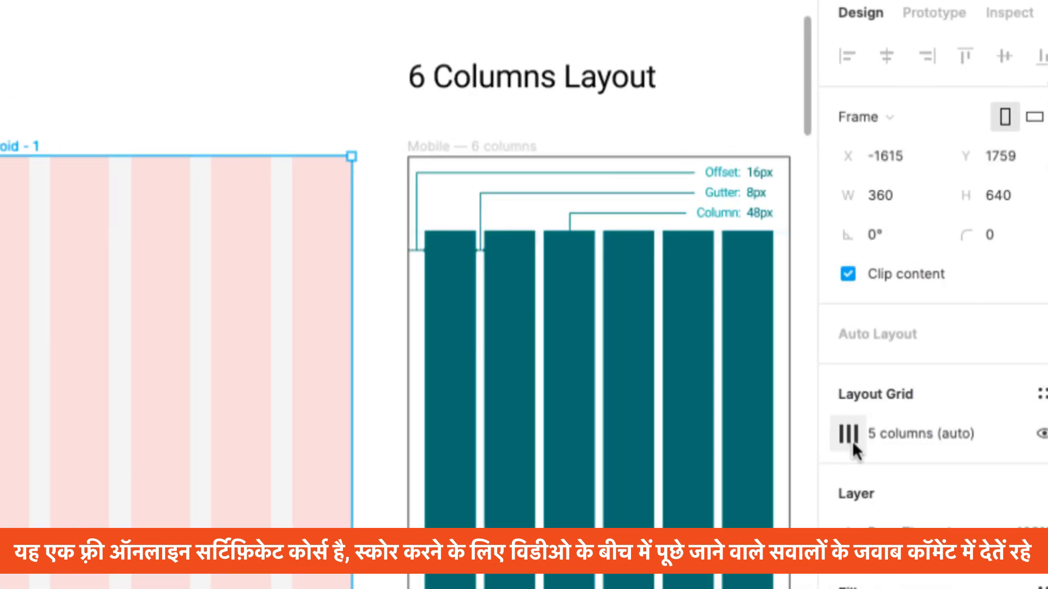
drag(428, 222, 699, 164)
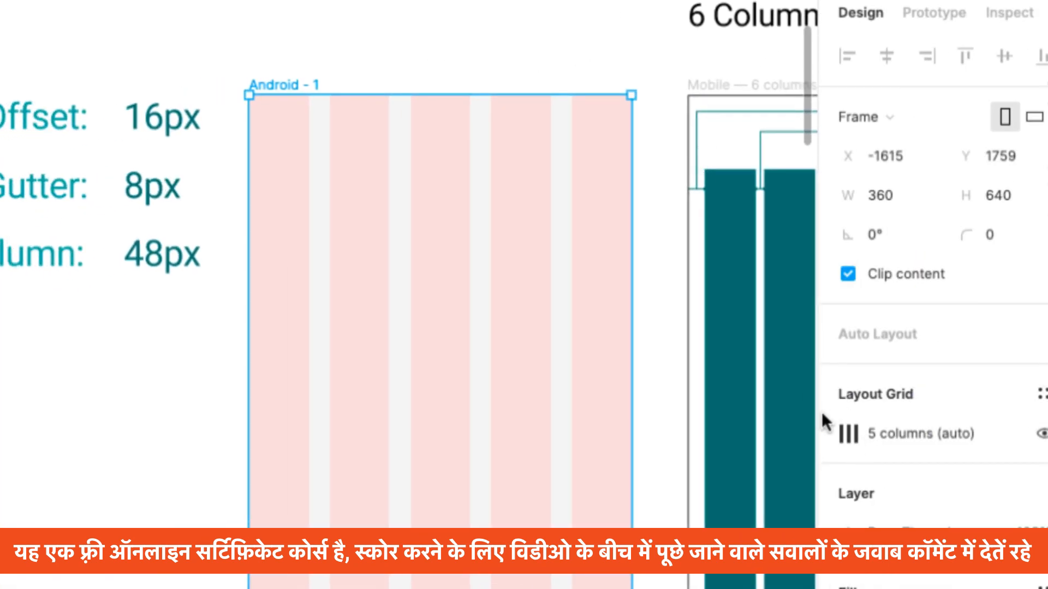
click(848, 435)
scroll(880, 368, down, 2)
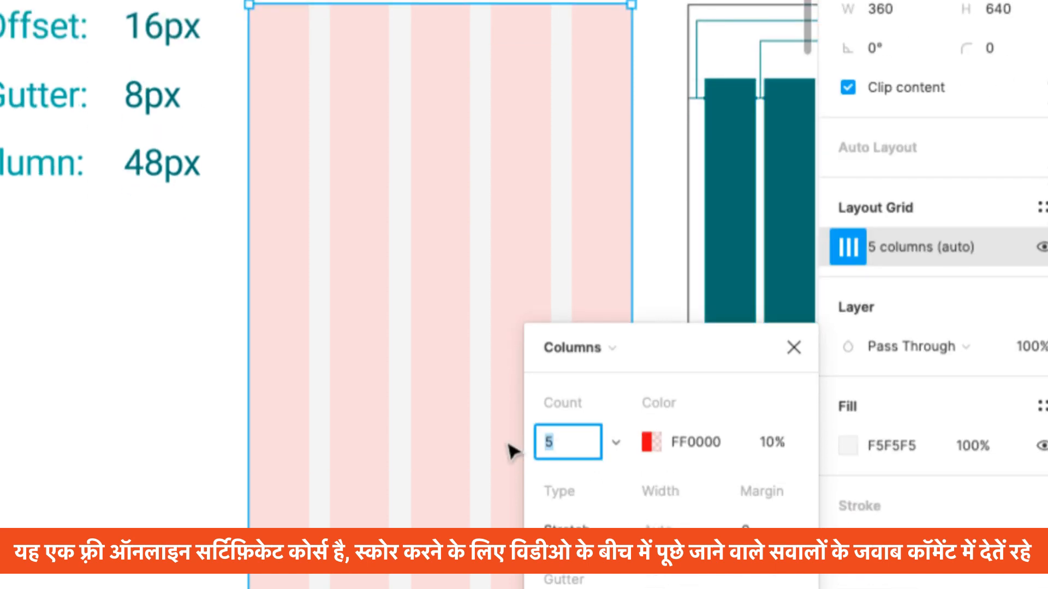
text(6)
key(Return)
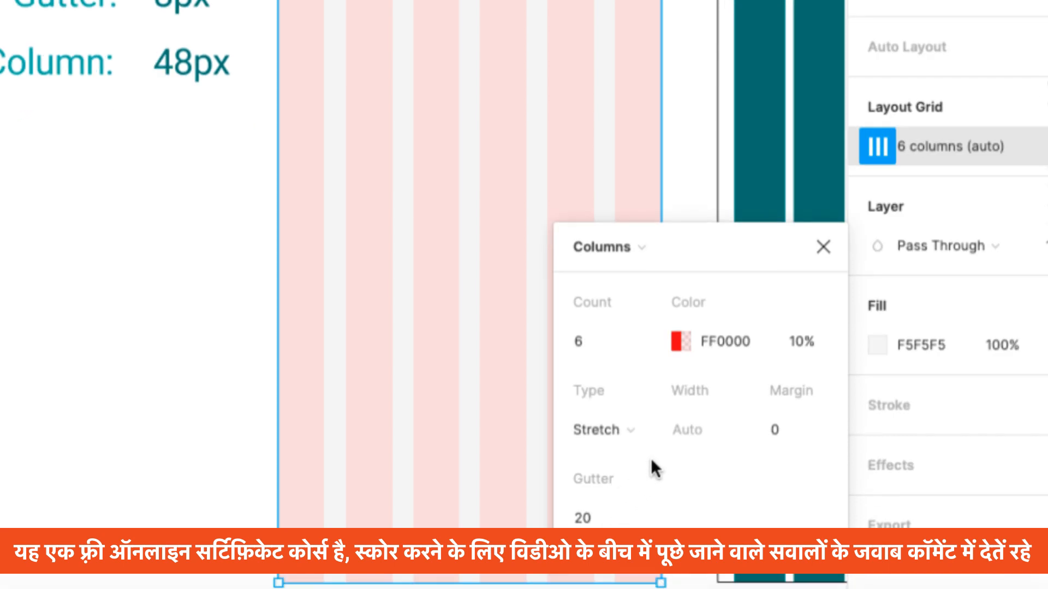
- Change the six-column grid's alignment type to Center and set the column width to 48
click(605, 430)
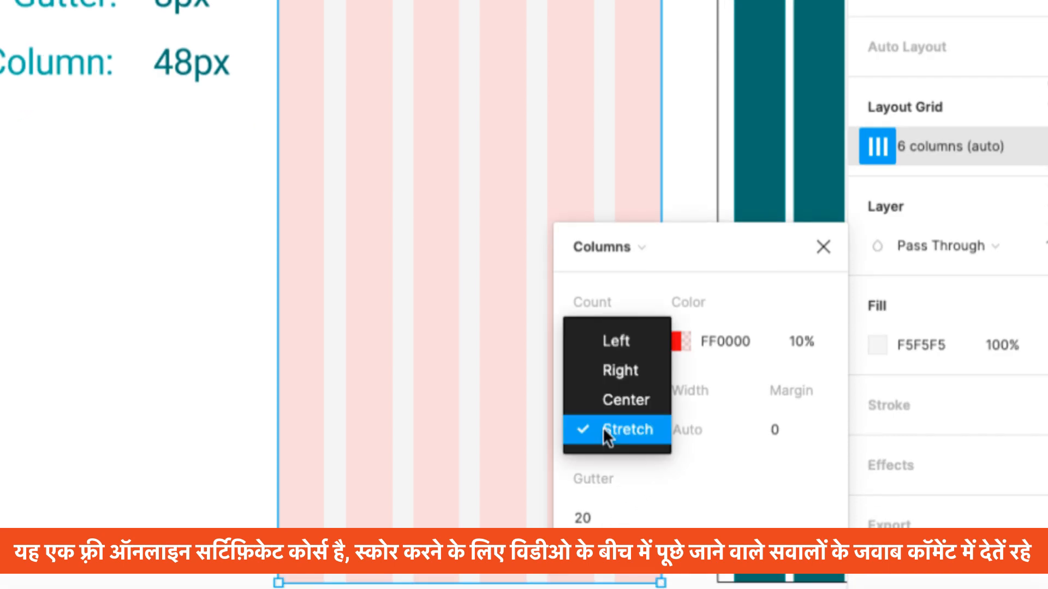
click(608, 412)
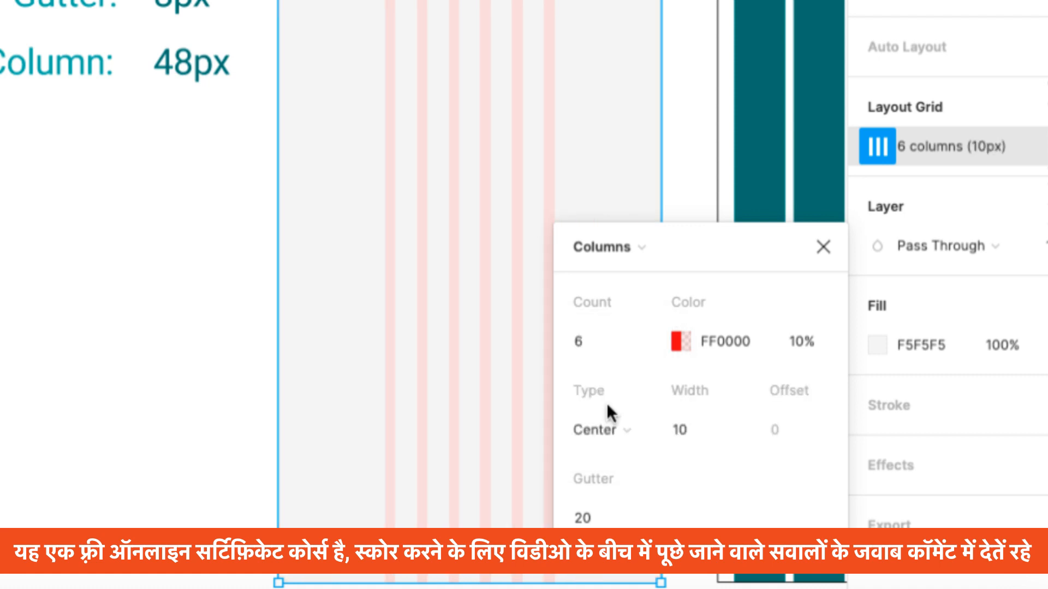
click(689, 425)
text(48)
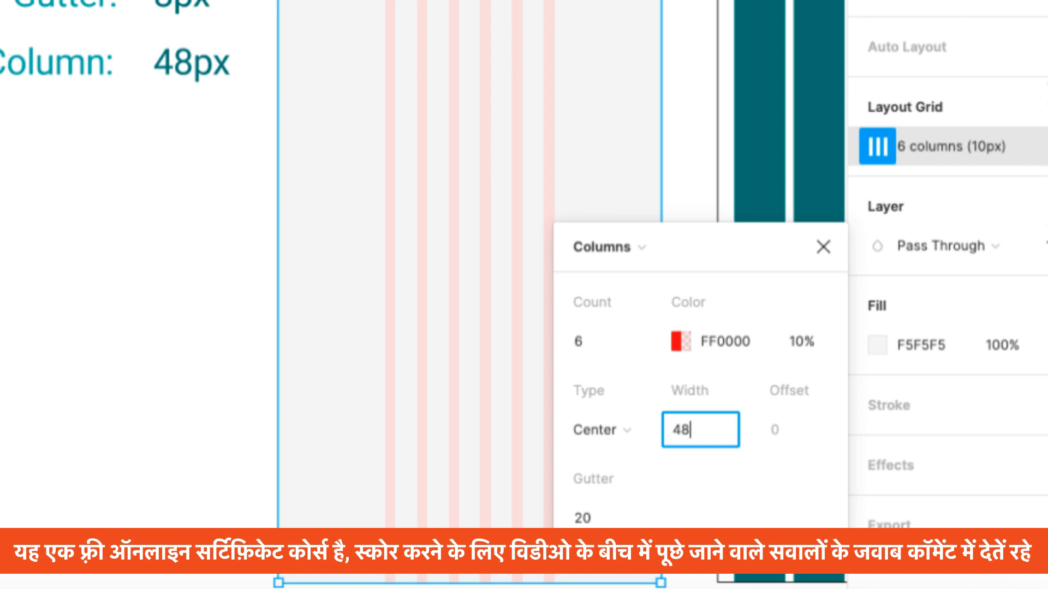
key(Return)
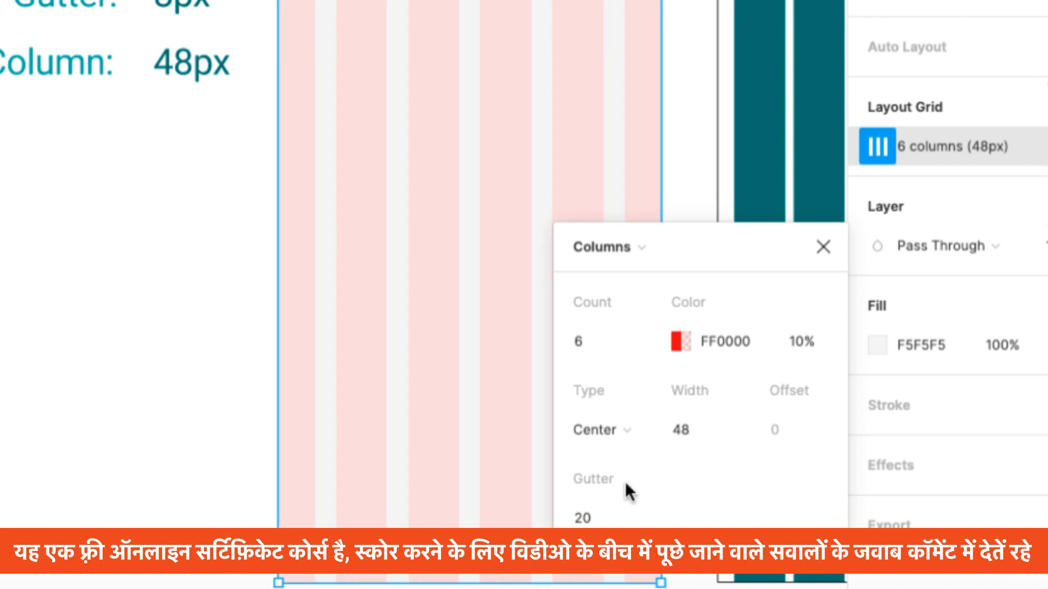
- Set the gutter of the centered six-column grid to 8
click(609, 521)
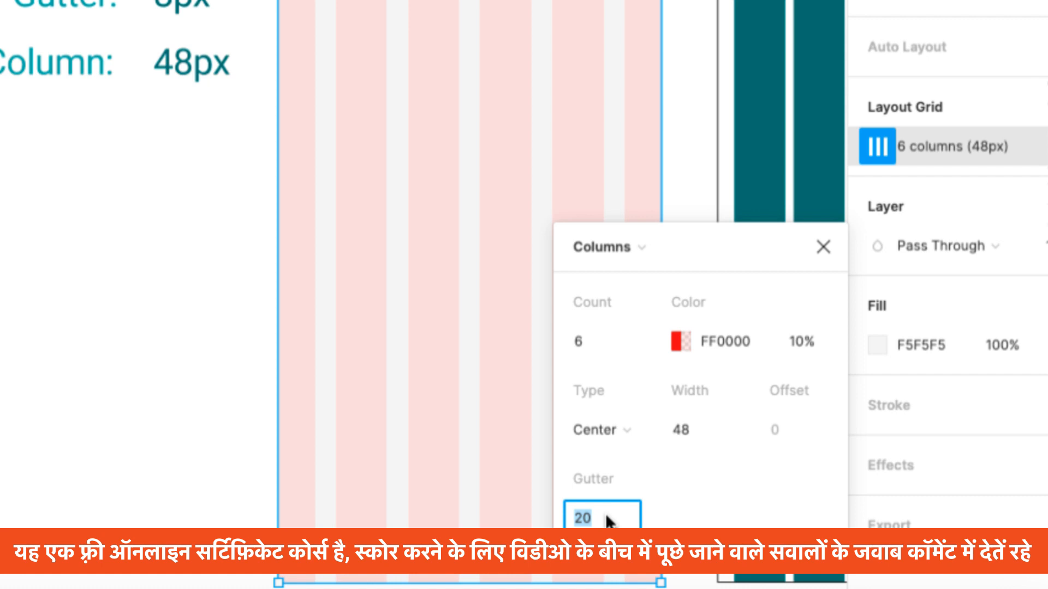
text(8)
key(Return)
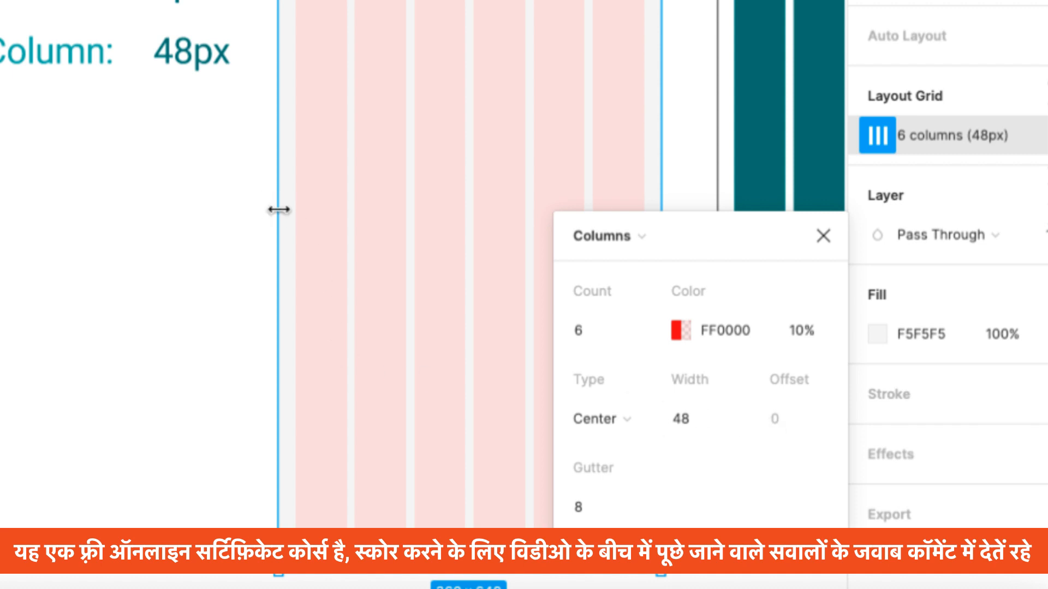
- Try the Left, Right and Stretch alignment types on the Android - 1 column grid
click(597, 419)
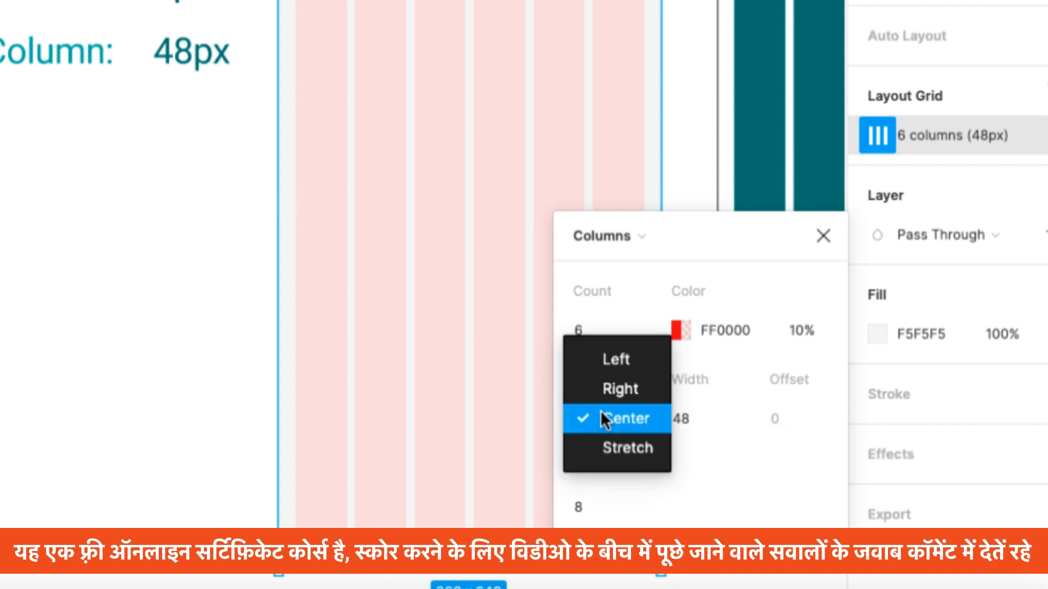
click(602, 363)
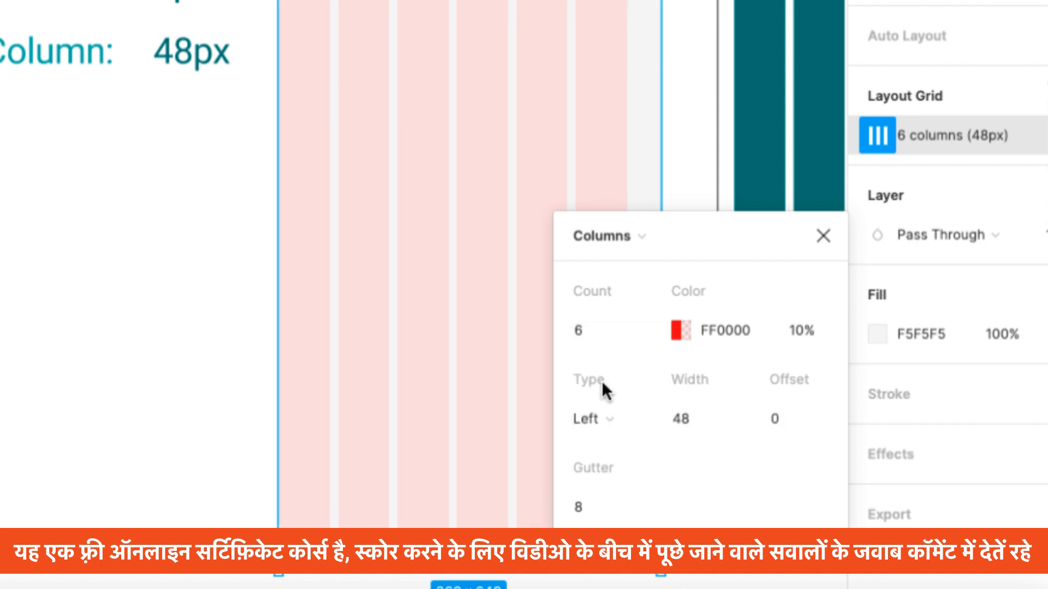
click(601, 416)
click(615, 451)
click(607, 418)
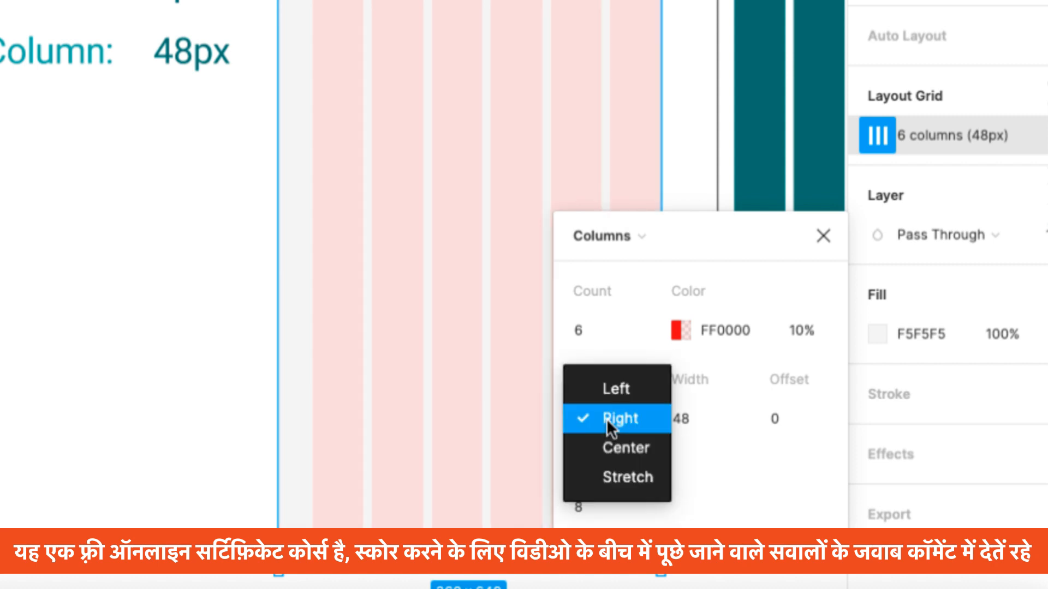
click(618, 475)
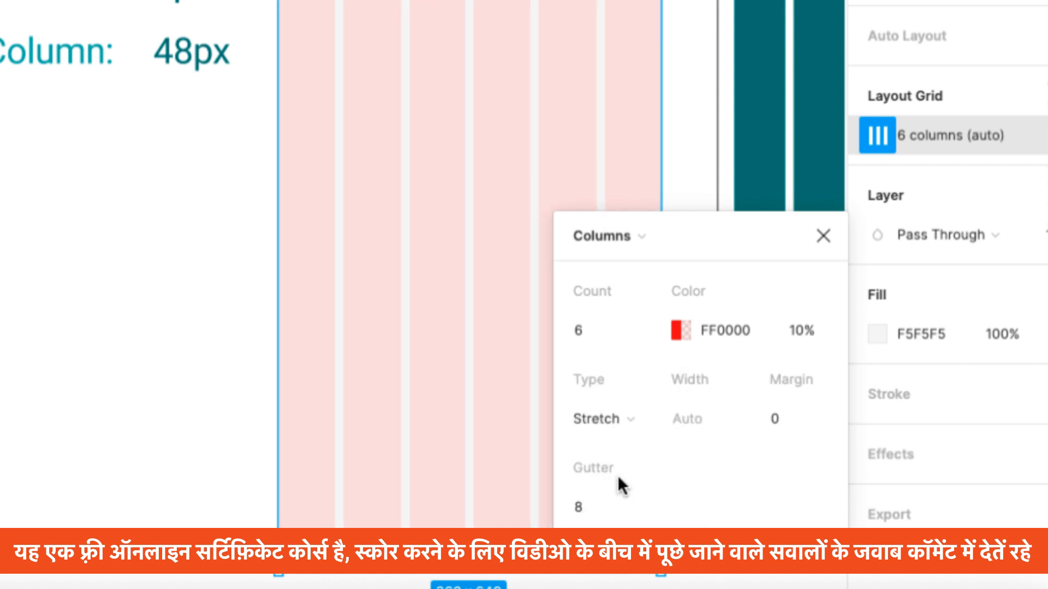
- Set the stretched column grid's margin to 16
click(786, 424)
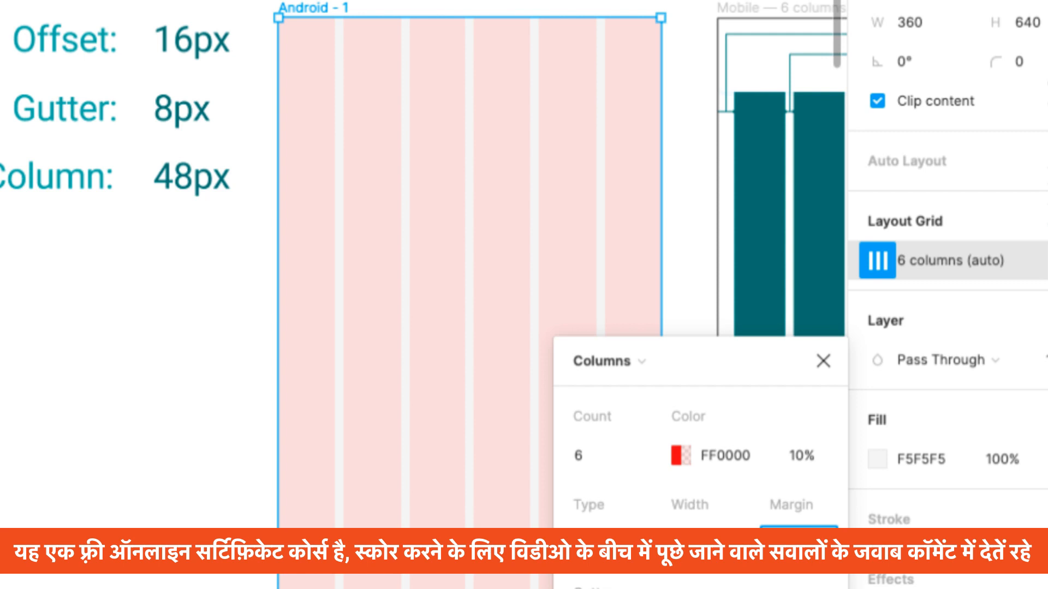
text(16)
key(Return)
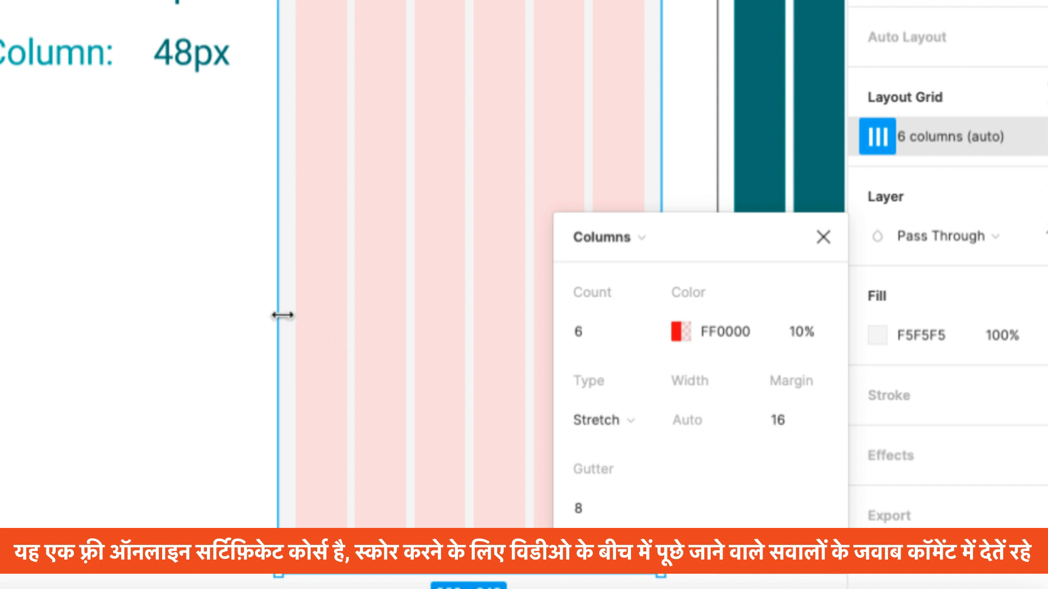
- Return the column grid's alignment type to Center and close the grid settings
click(616, 424)
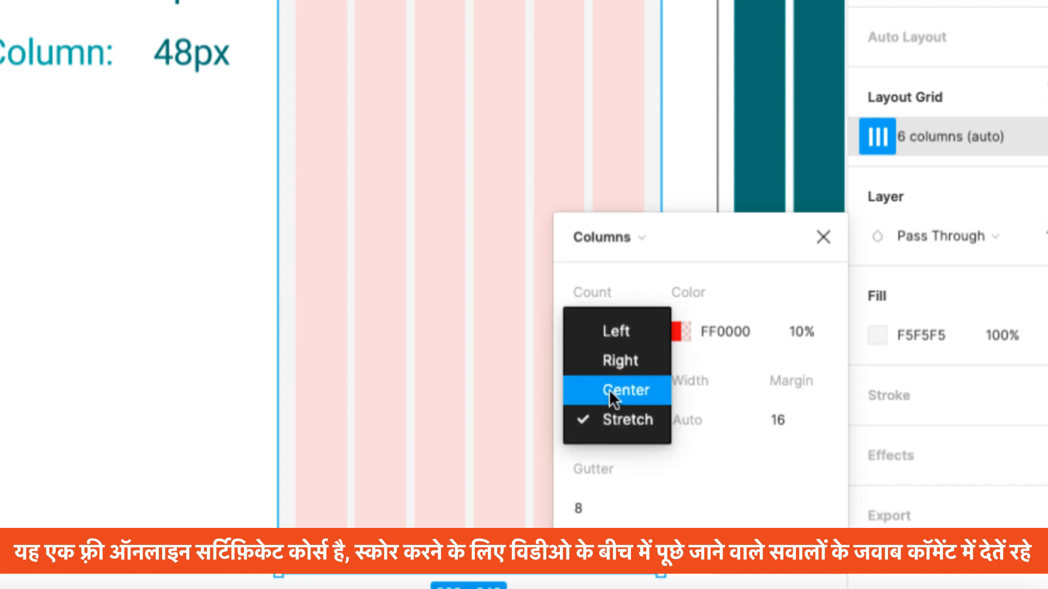
click(609, 388)
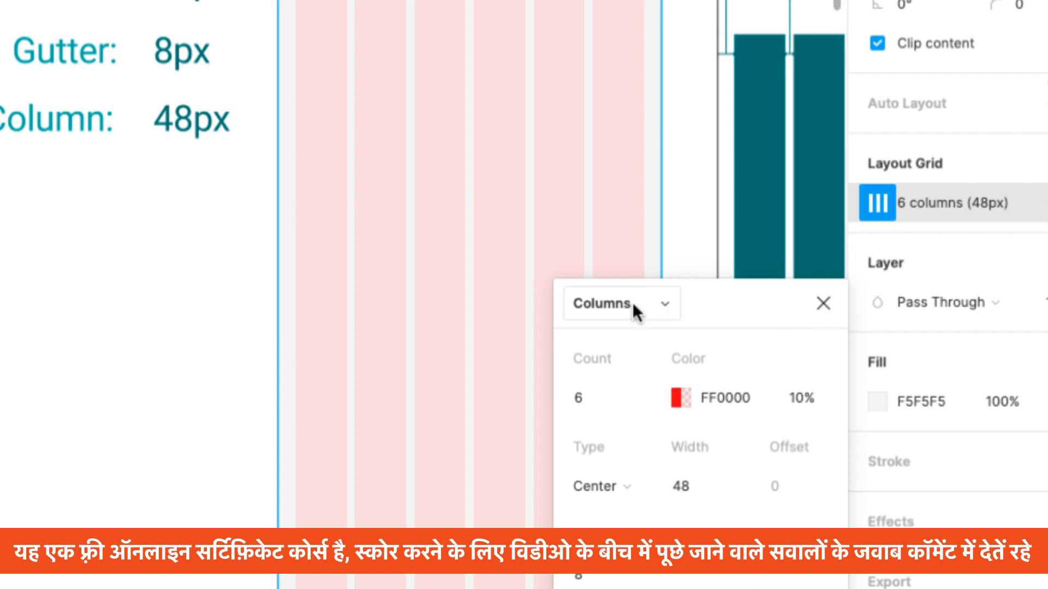
click(823, 303)
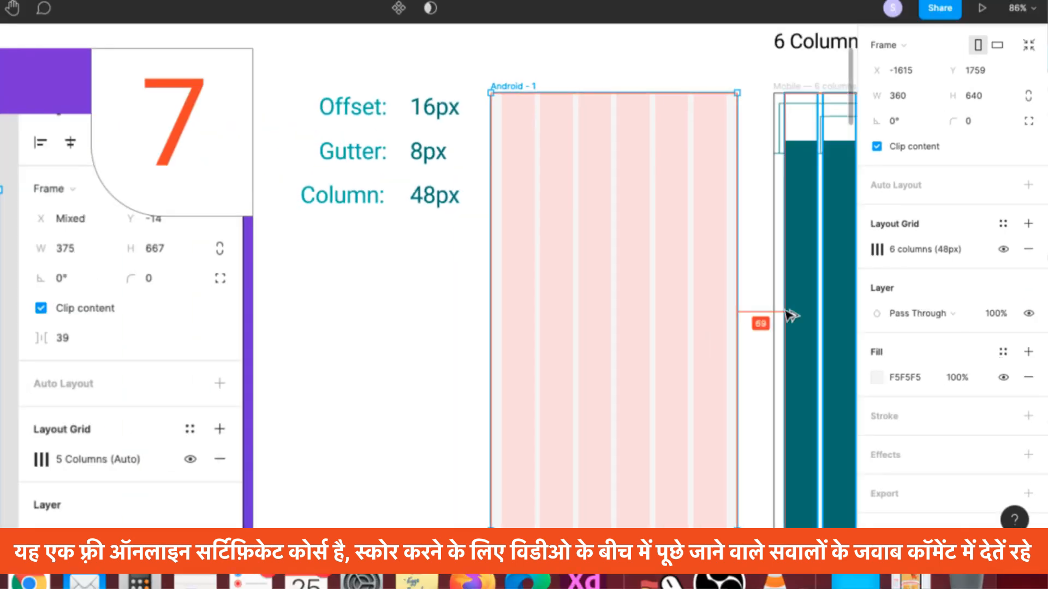
- Examine the offset, gutter and column specifications of the Android 6- and 12-column layouts and the Bootstrap Mobile layout
scroll(823, 320, up, 5)
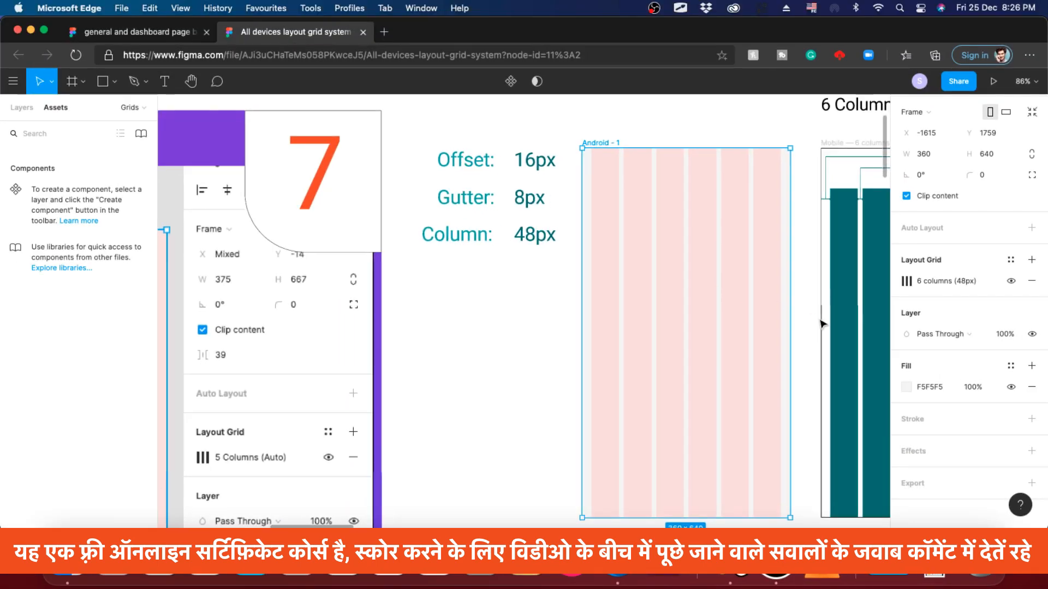
scroll(644, 318, down, 10)
scroll(641, 319, up, 10)
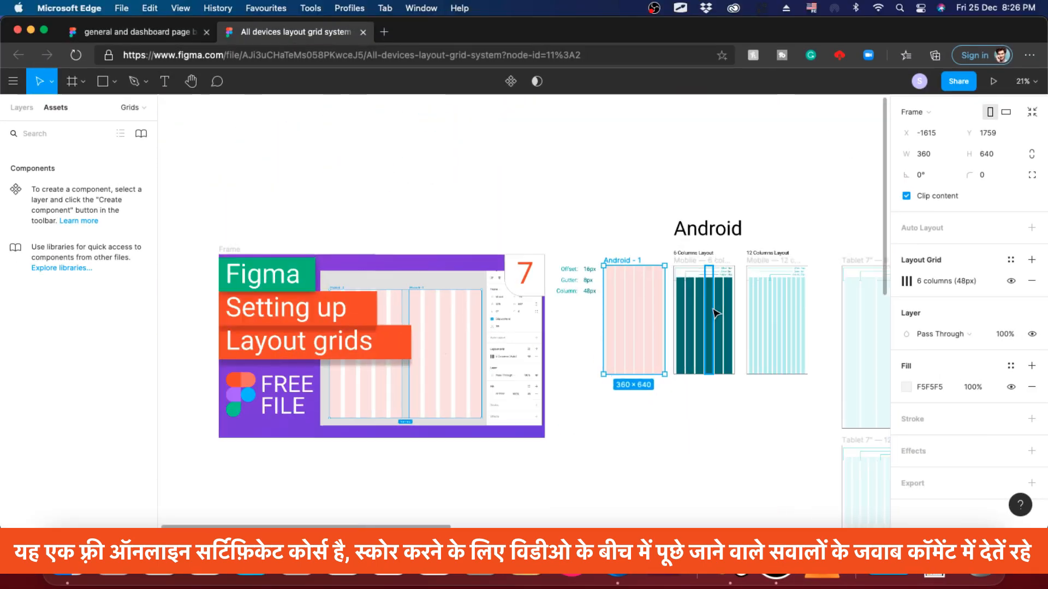
scroll(760, 313, down, 5)
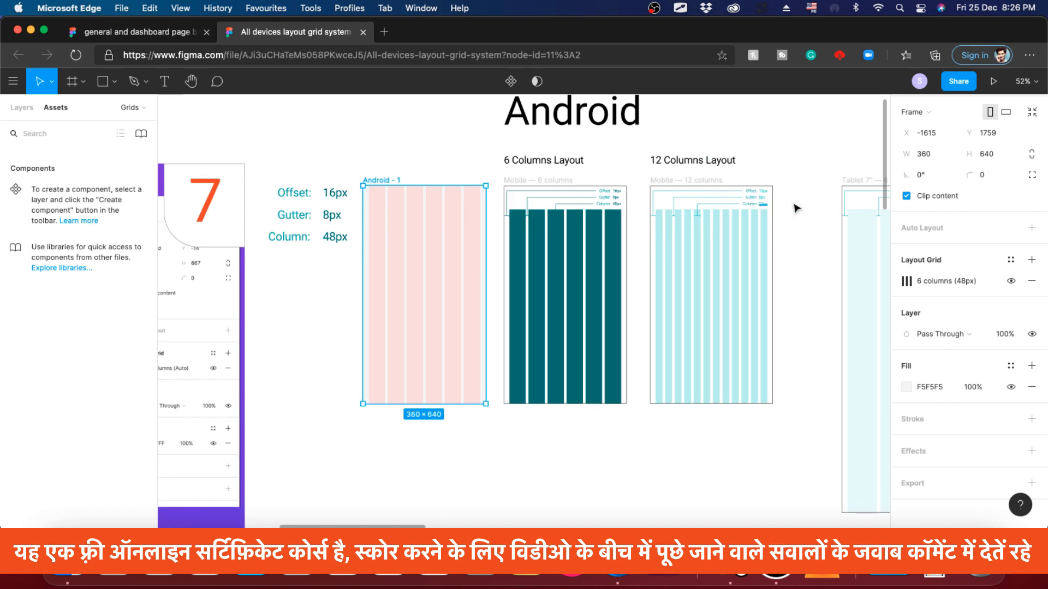
scroll(815, 202, up, 5)
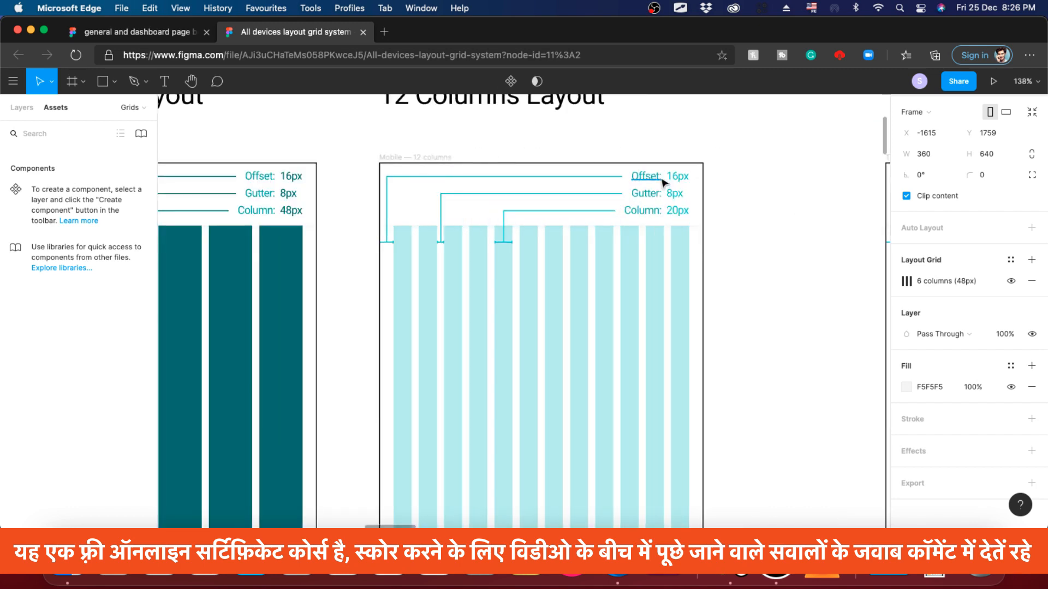
scroll(486, 182, down, 15)
scroll(486, 181, up, 5)
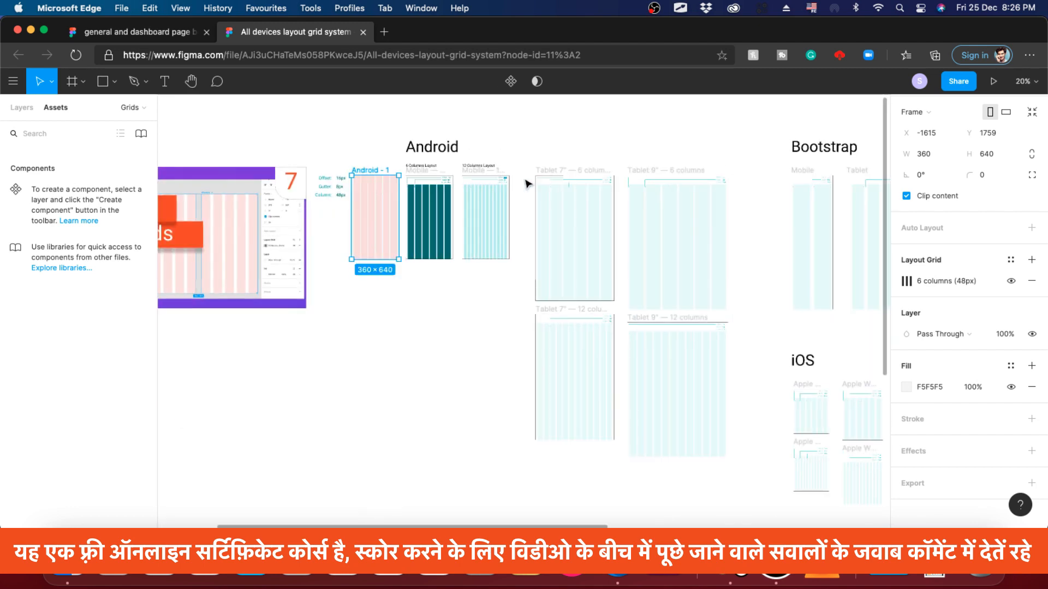
scroll(740, 178, up, 8)
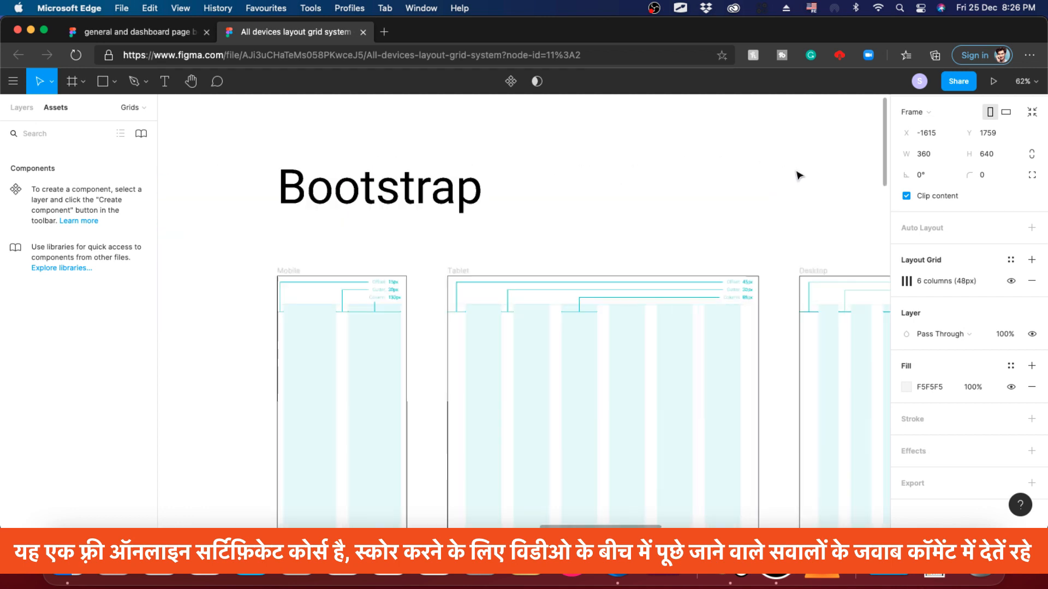
scroll(271, 227, down, 3)
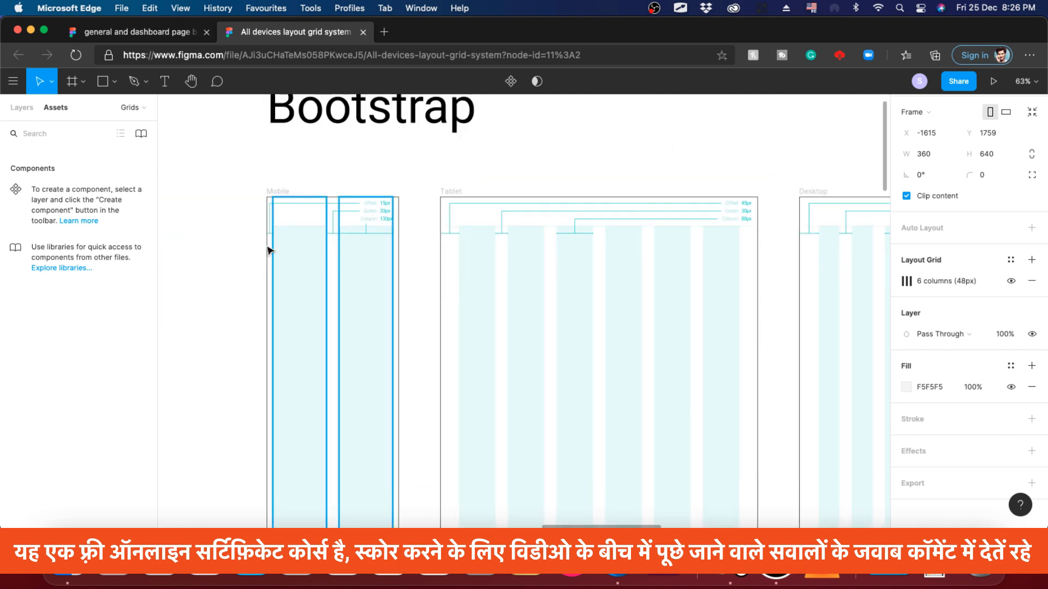
scroll(271, 227, up, 3)
scroll(272, 227, up, 5)
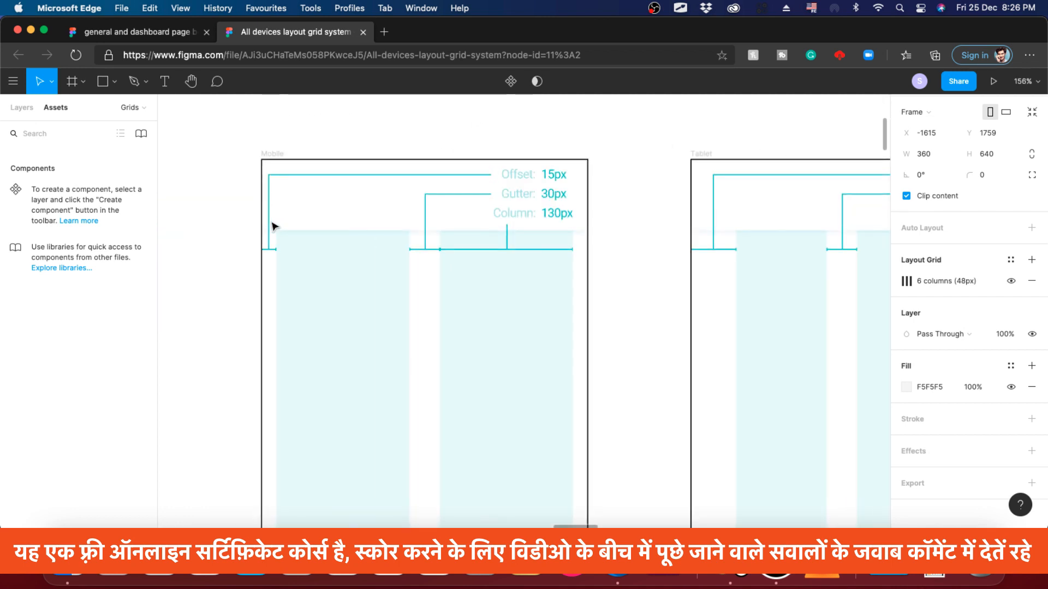
- Underline the Column, Gutter and Offset values of the Bootstrap Mobile frame with Draw on My Screen EZ, and clear the marks
click(272, 154)
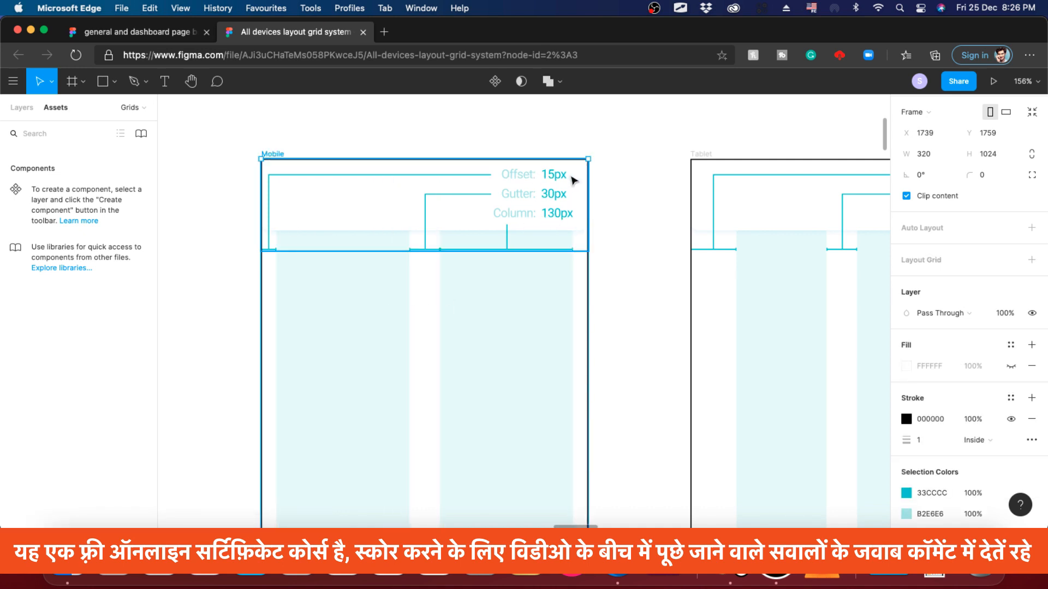
scroll(551, 207, up, 15)
scroll(554, 208, down, 10)
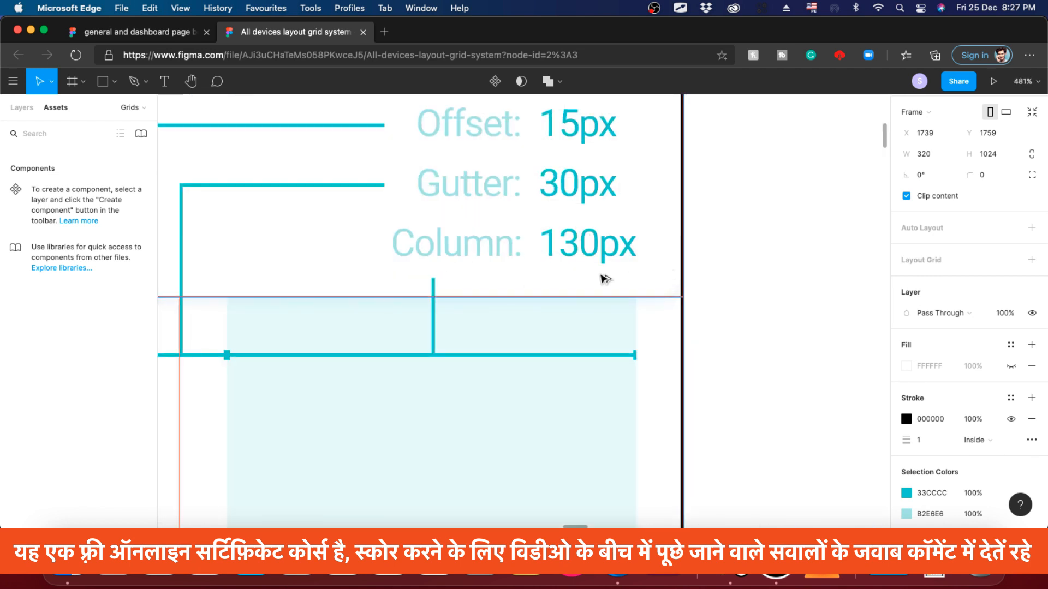
click(726, 577)
mouse_move(664, 297)
mouse_down()
mouse_move(630, 276)
mouse_move(375, 277)
mouse_up()
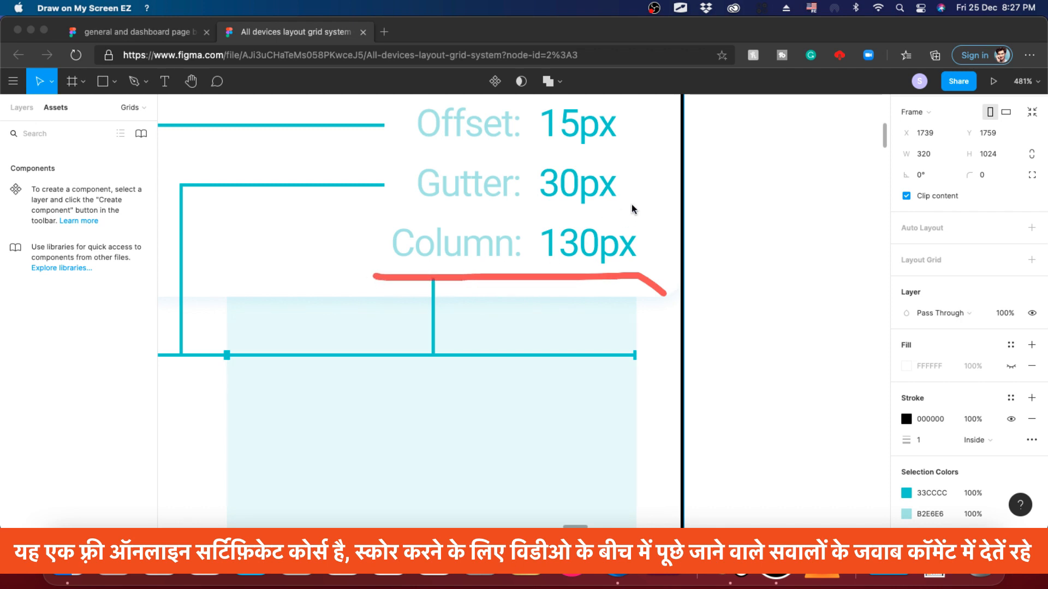
drag(633, 199, 449, 203)
drag(622, 146, 474, 147)
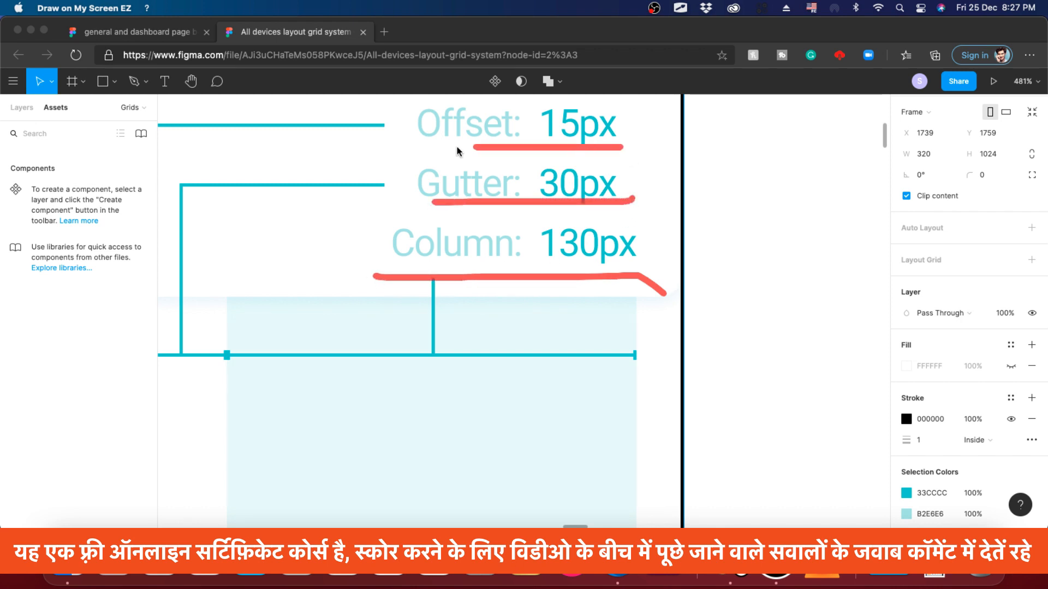
scroll(533, 241, down, 10)
drag(562, 249, 481, 234)
key(Escape)
scroll(491, 236, up, 5)
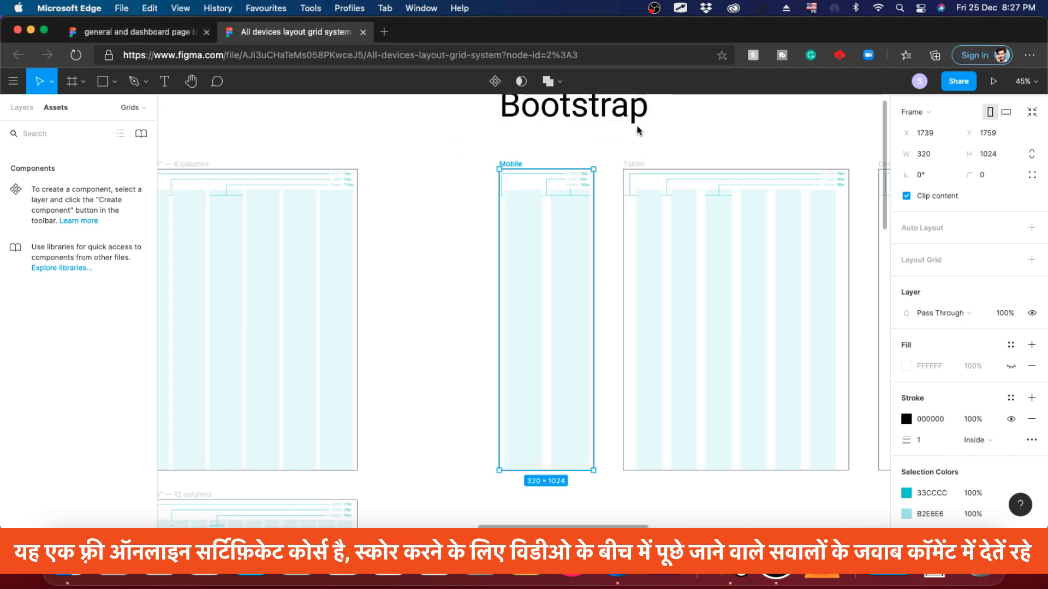
- Examine the Bootstrap Tablet, Desktop and Desktop HD layout frames one after another
drag(645, 129, 395, 129)
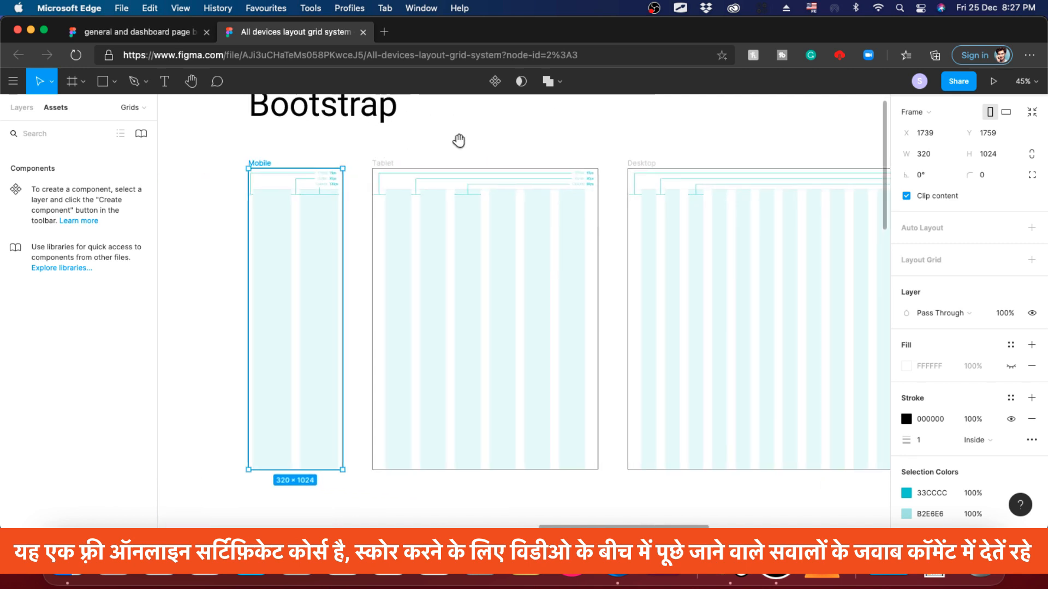
drag(458, 141, 411, 142)
click(330, 164)
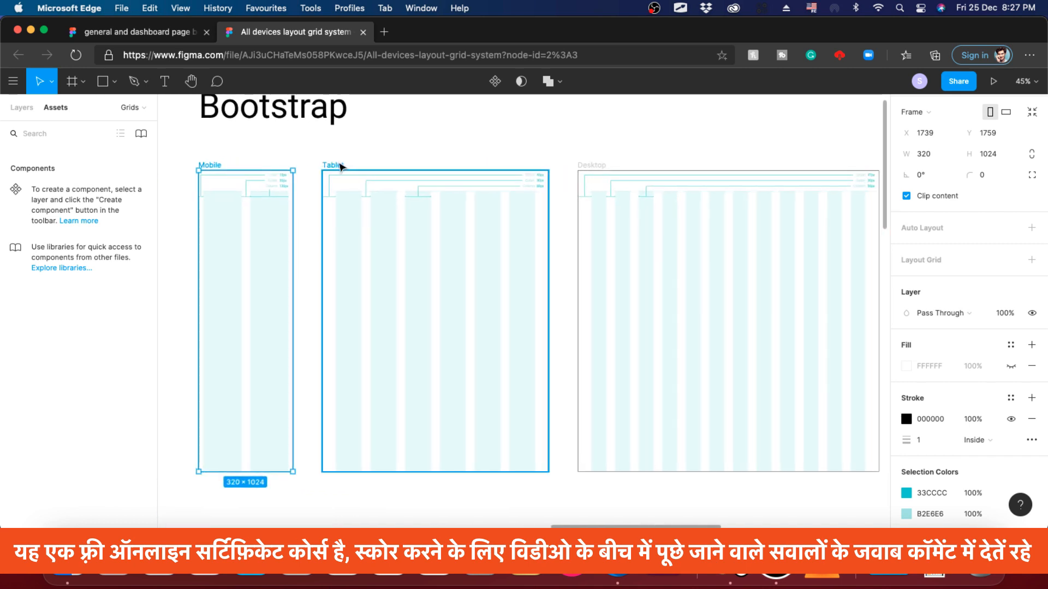
click(603, 166)
drag(746, 155, 402, 153)
click(586, 164)
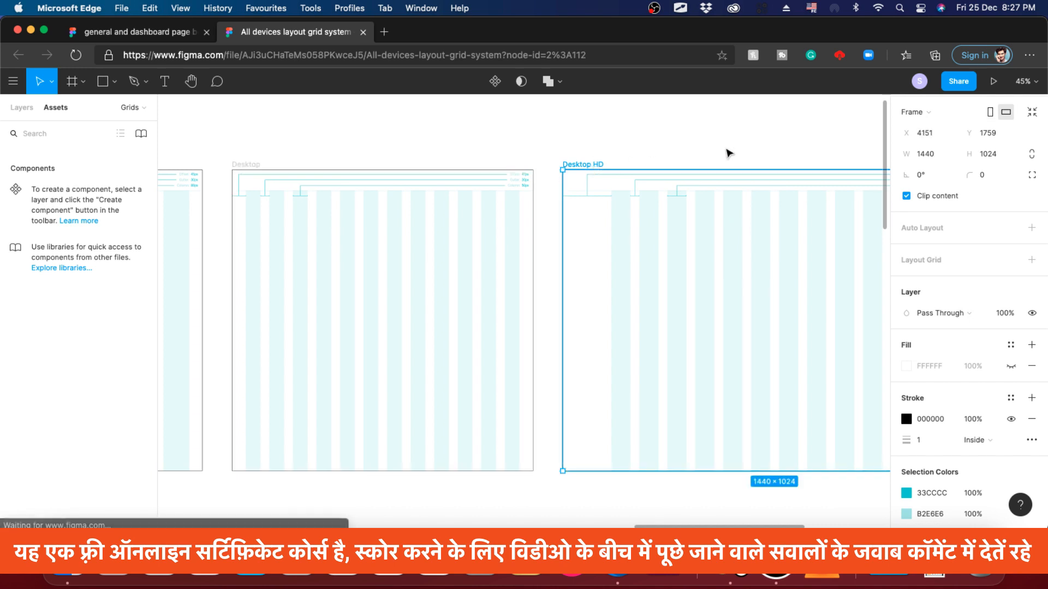
drag(726, 153, 615, 150)
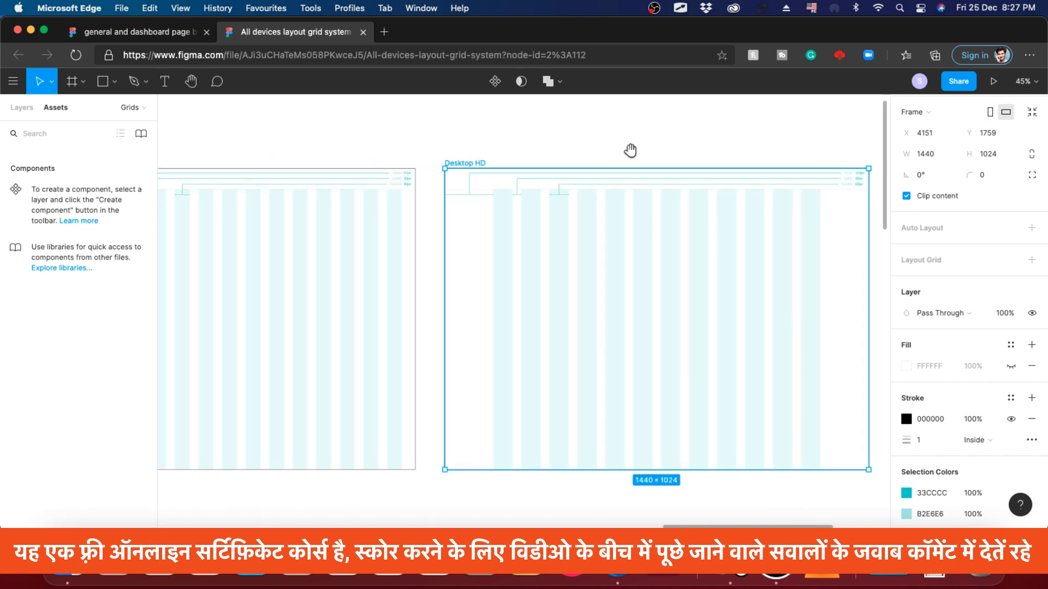
scroll(726, 202, down, 5)
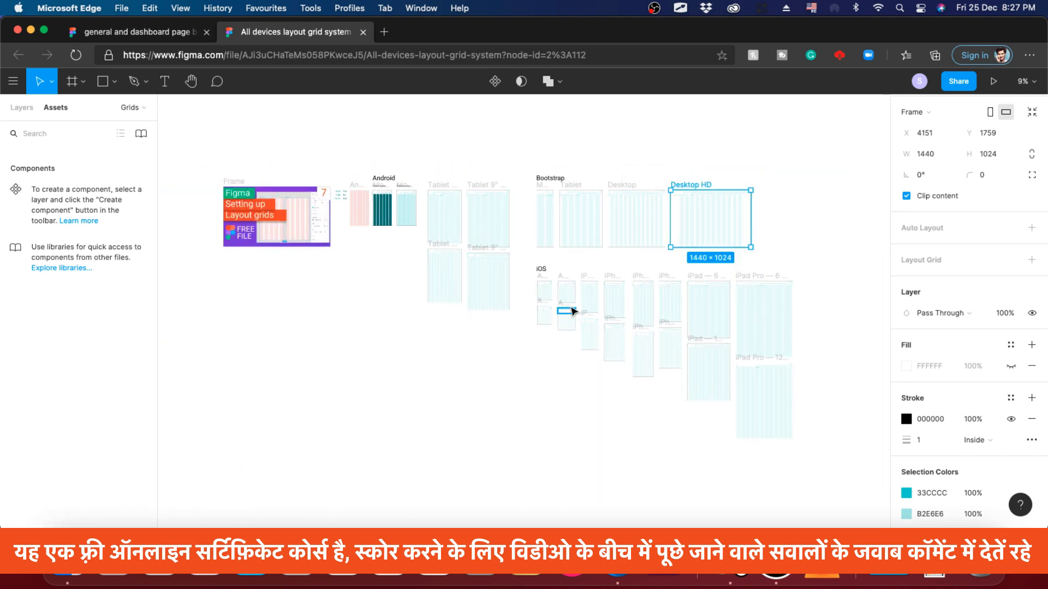
- Examine the offset, gutter and column specifications of the iOS layouts from Apple Watch through iPhone to iPad
scroll(564, 306, up, 3)
scroll(562, 293, up, 5)
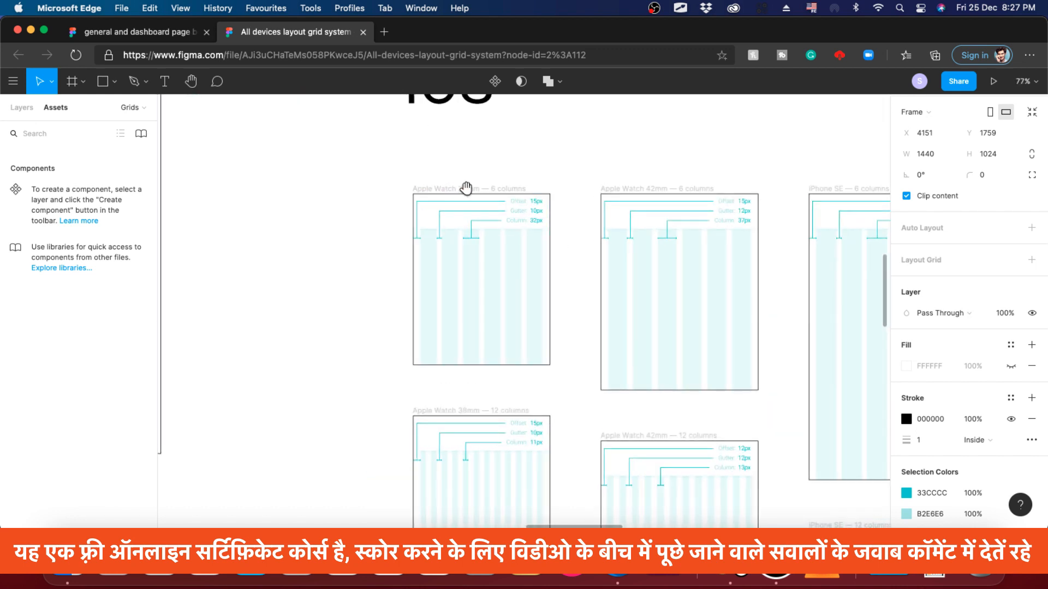
drag(730, 171, 468, 165)
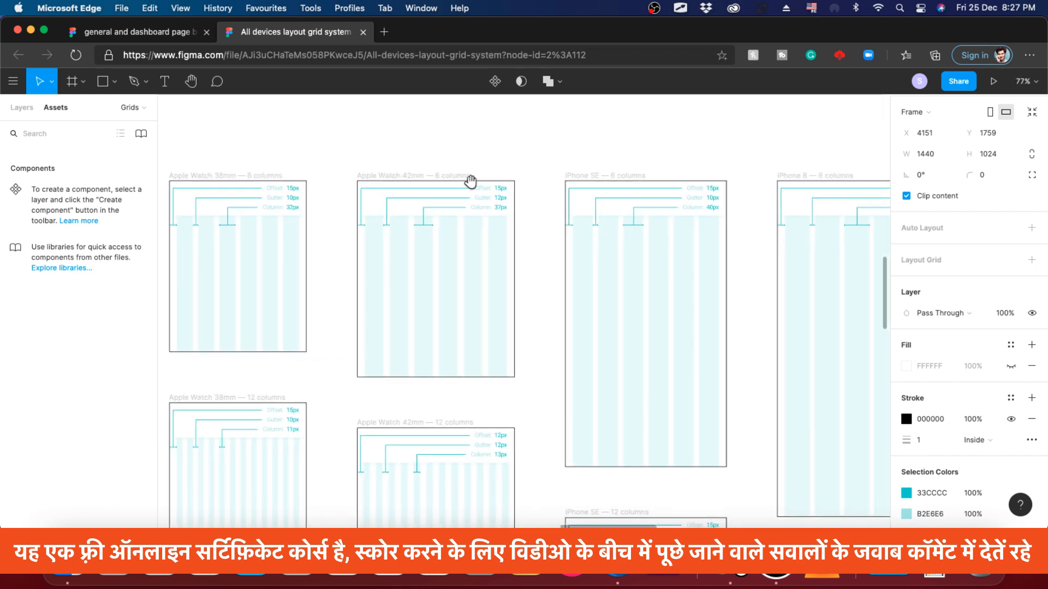
drag(720, 154, 554, 151)
drag(666, 164, 503, 164)
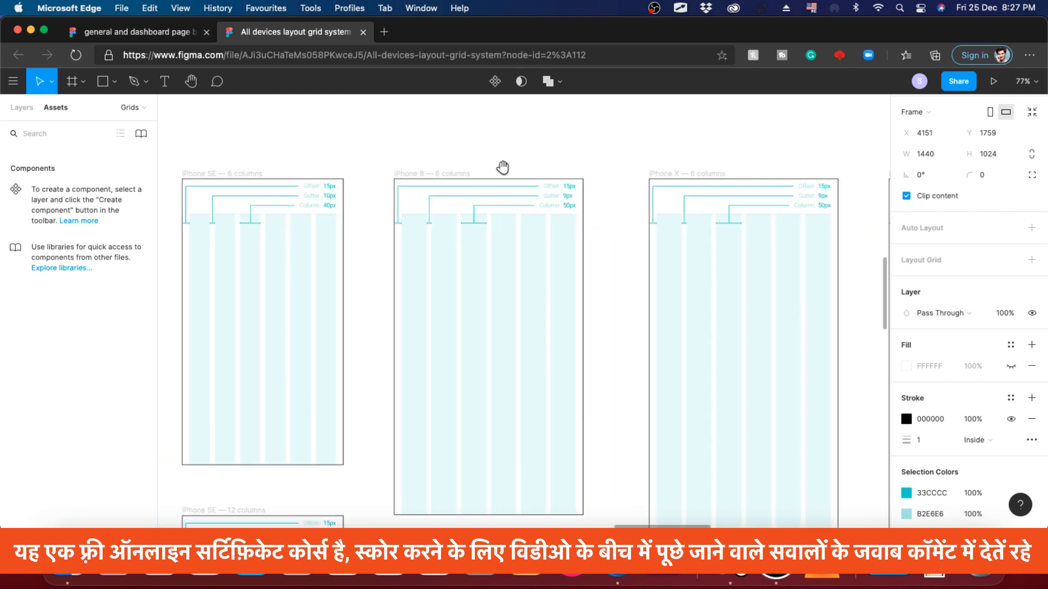
drag(744, 164, 434, 161)
drag(661, 162, 395, 160)
mouse_move(383, 332)
mouse_down()
mouse_move(587, 266)
mouse_move(332, 388)
mouse_move(449, 306)
mouse_up()
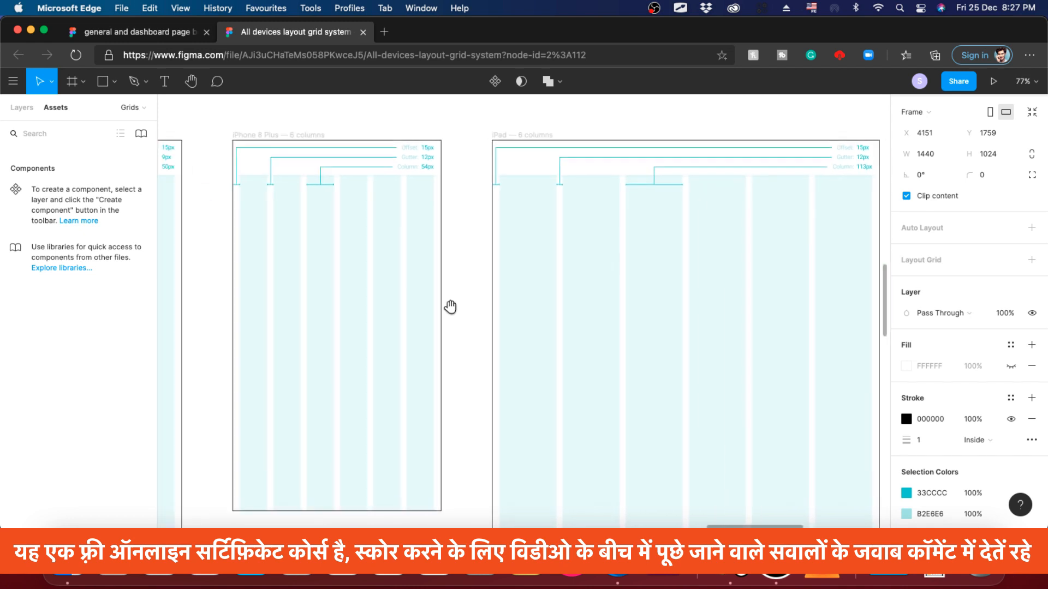
scroll(697, 246, down, 10)
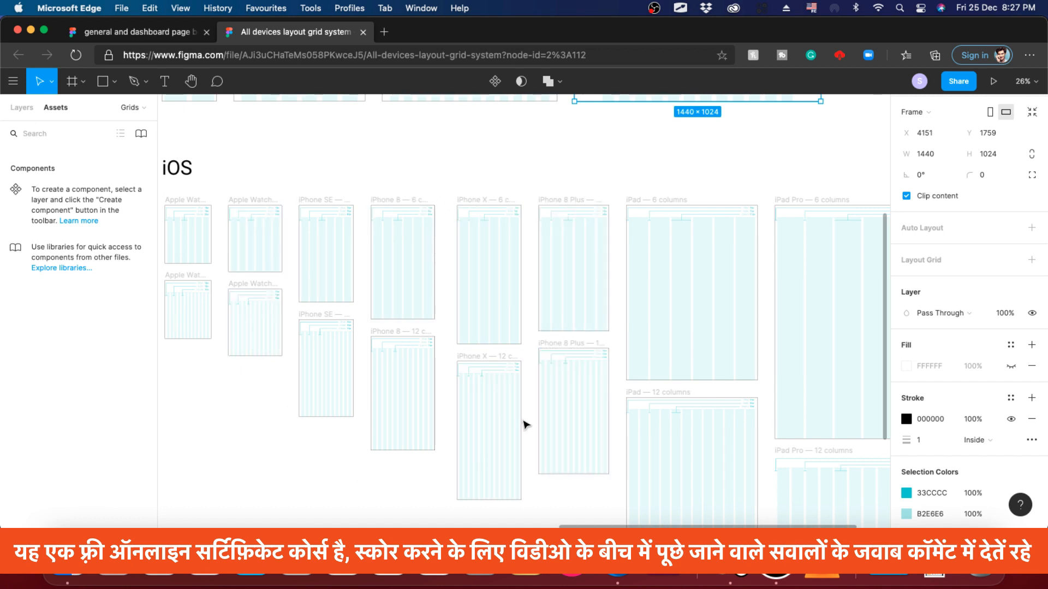
scroll(601, 257, down, 10)
scroll(495, 185, up, 5)
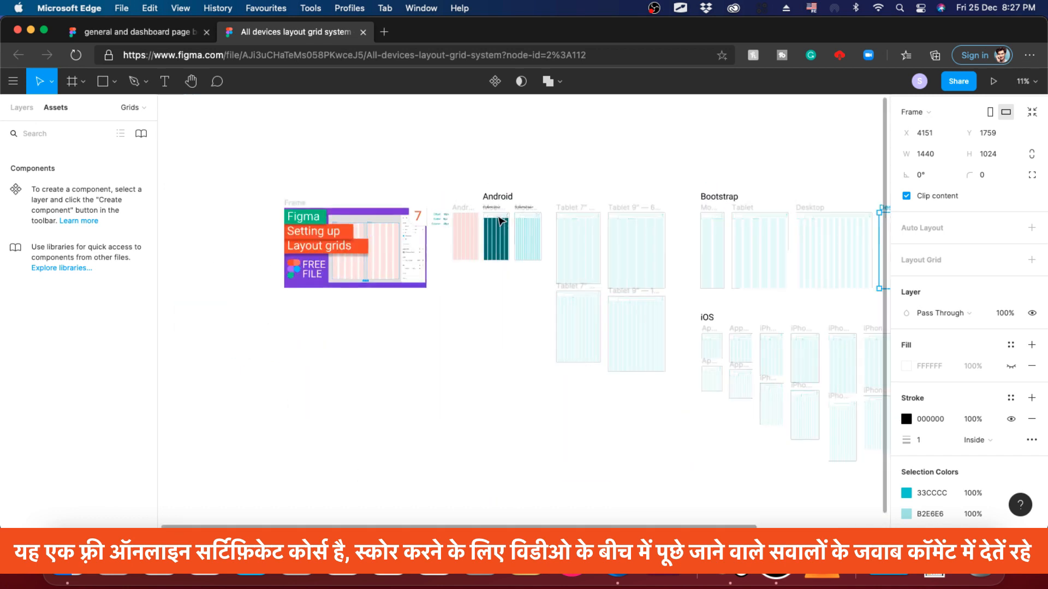
- Select the Android - 1 frame and switch its 6-column layout grid's visibility off and on again
click(557, 164)
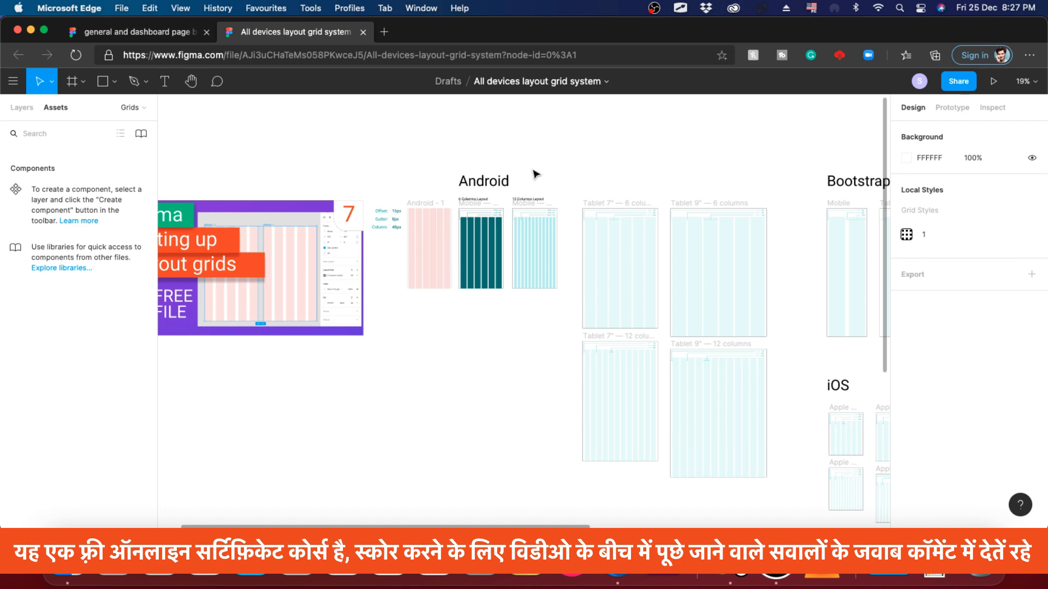
scroll(417, 240, up, 8)
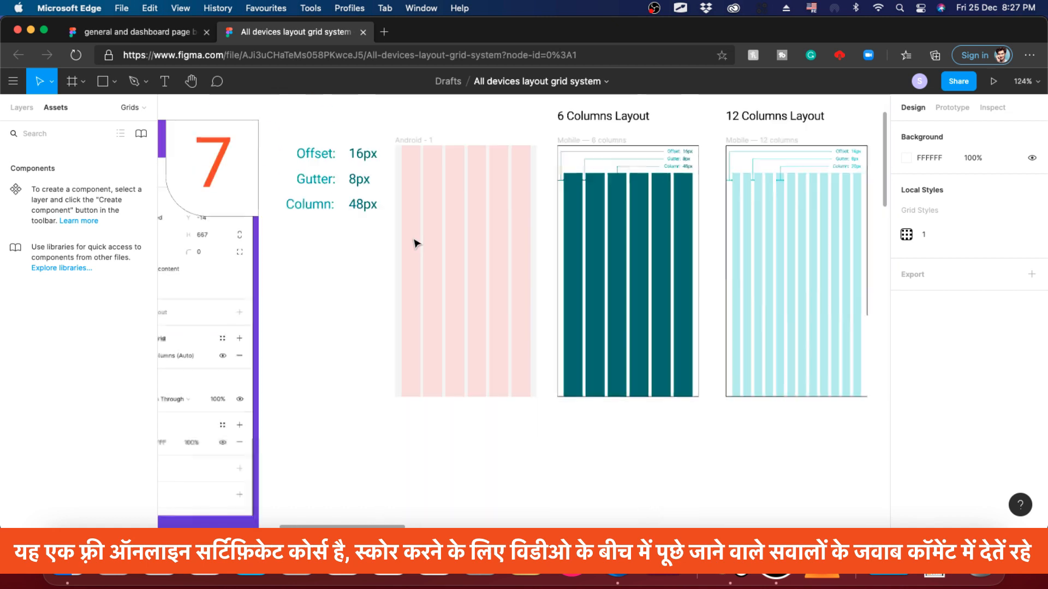
click(415, 142)
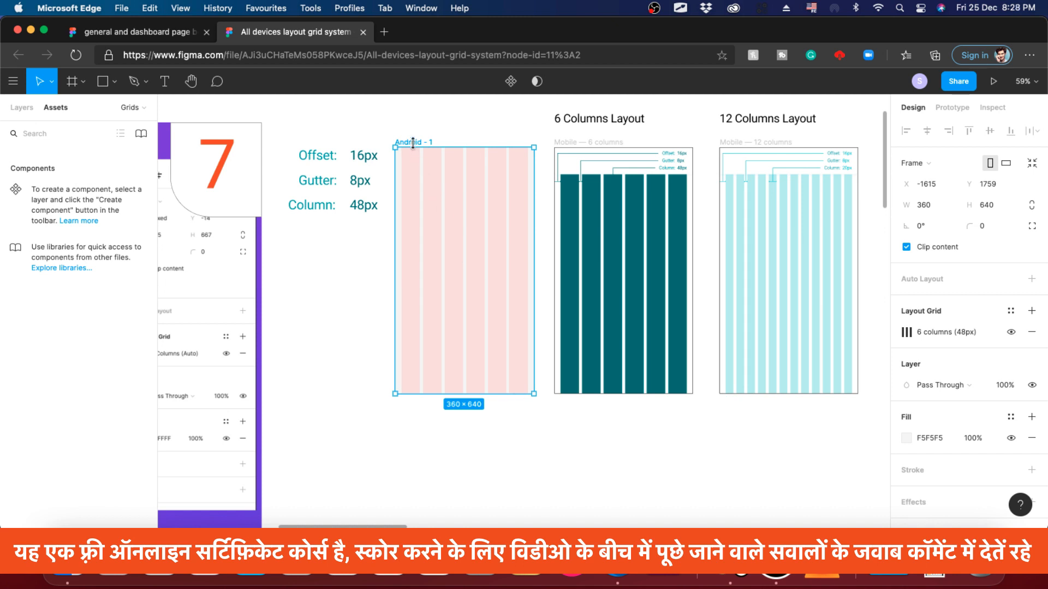
drag(437, 124, 716, 168)
scroll(977, 316, down, 2)
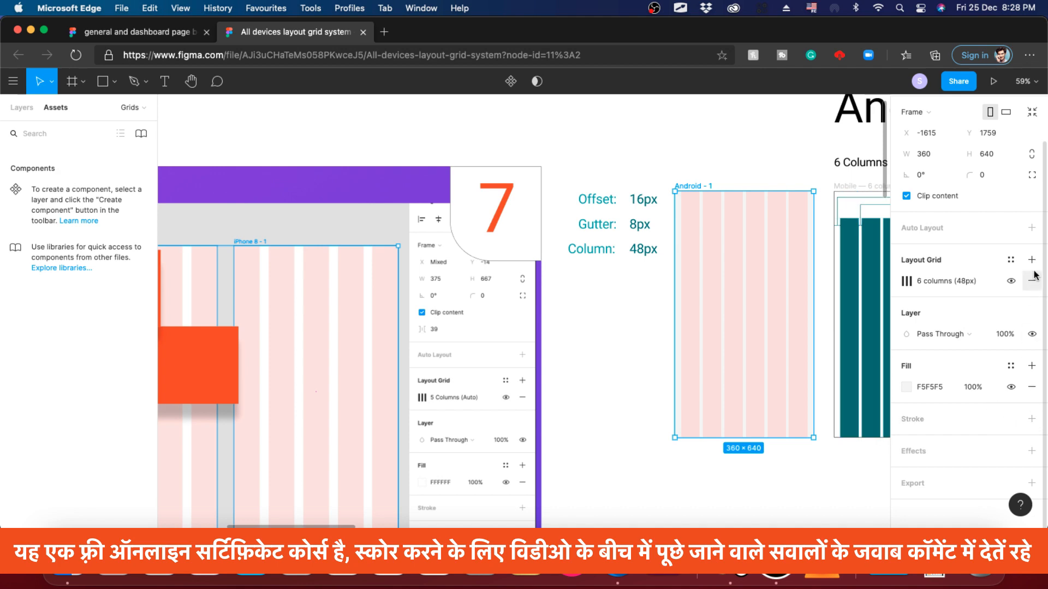
key(alt)
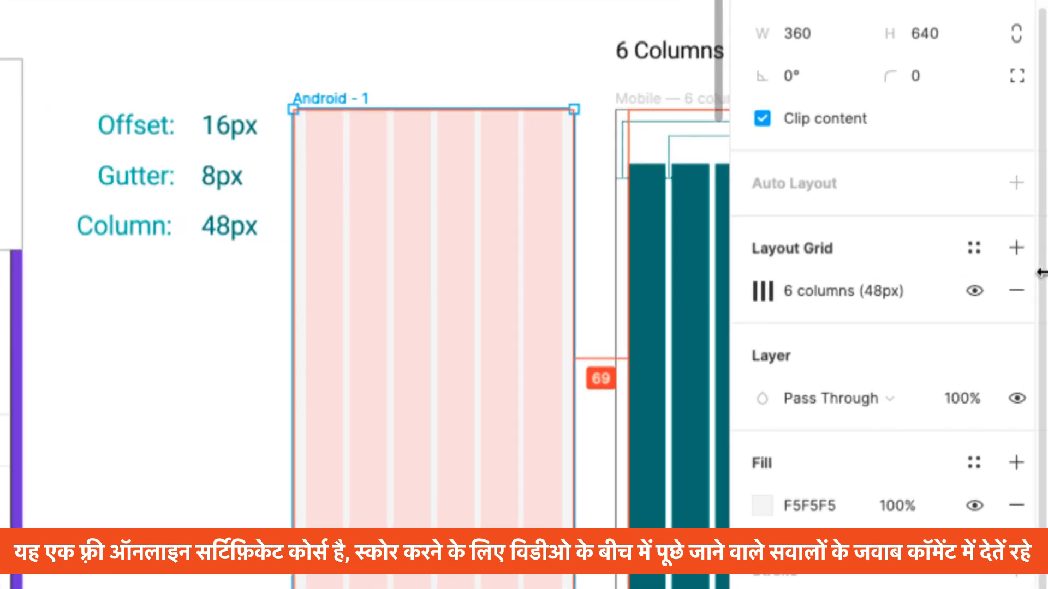
click(974, 290)
click(974, 291)
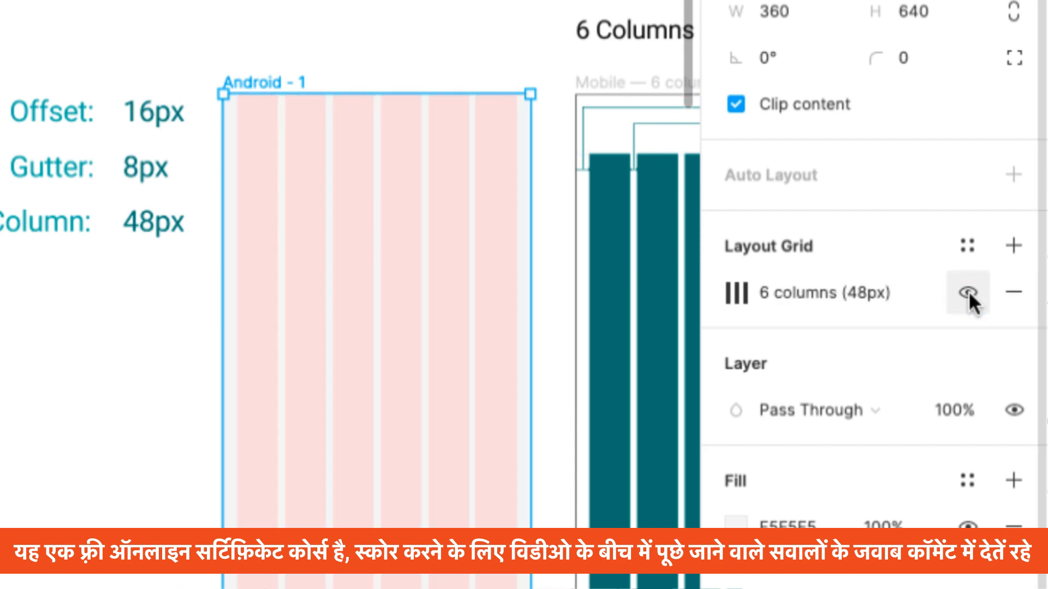
click(968, 293)
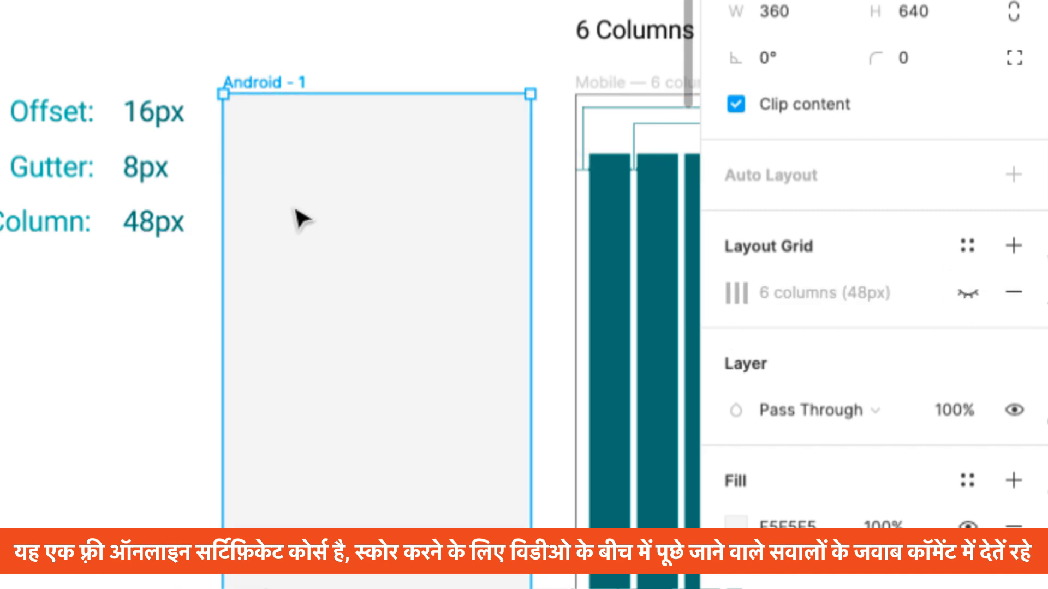
click(967, 294)
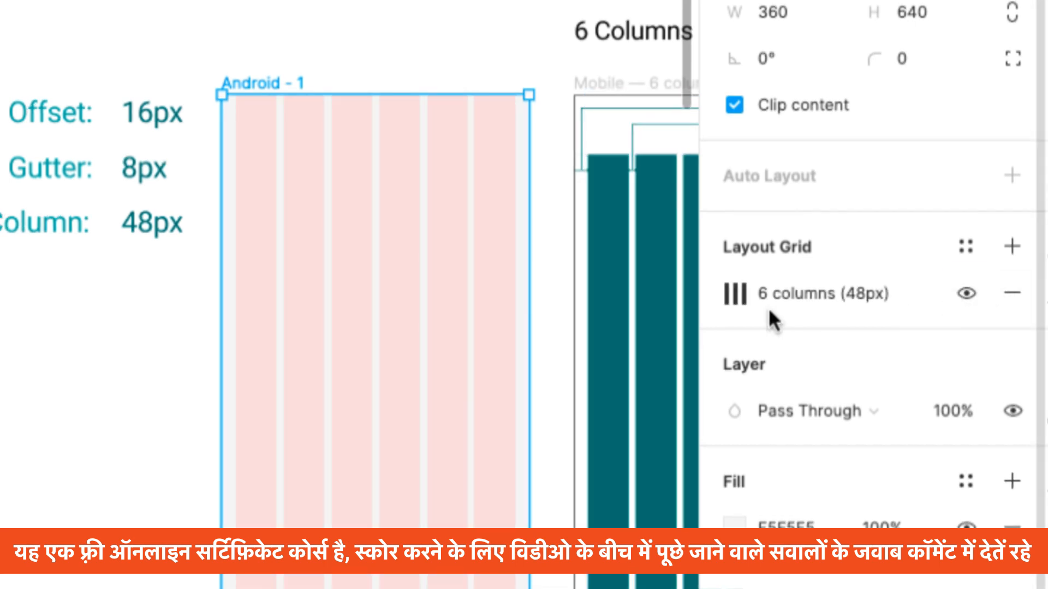
- Set the colour opacity of the Android - 1 column grid to 2%
click(742, 293)
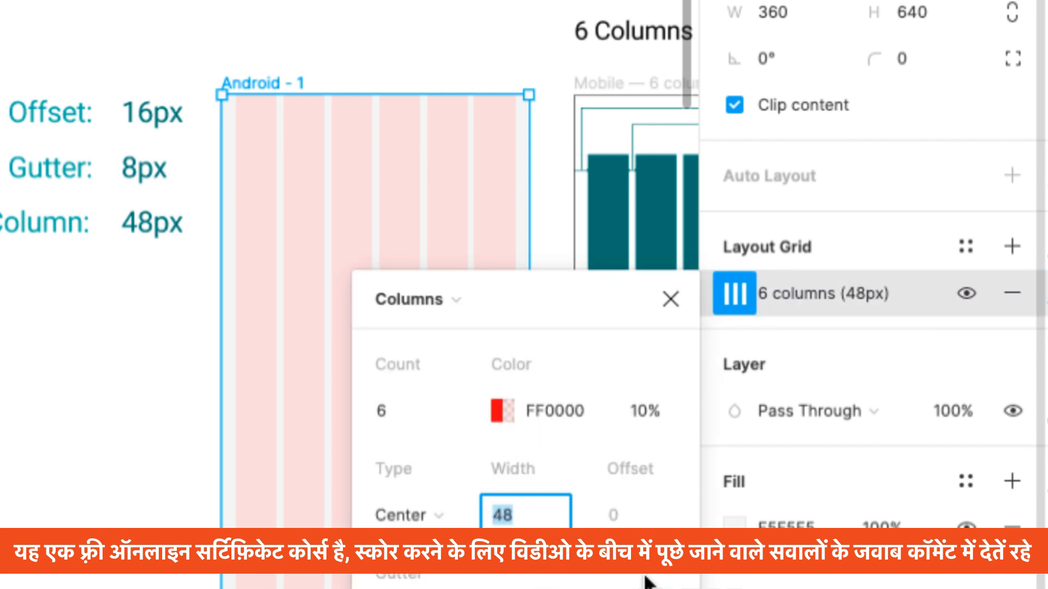
click(644, 412)
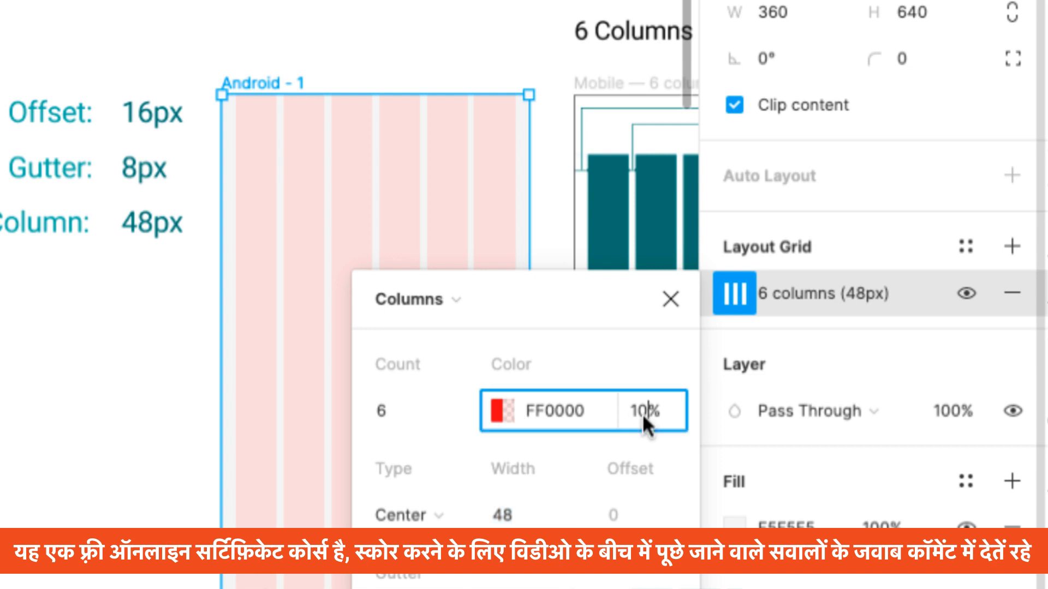
text(2)
key(Return)
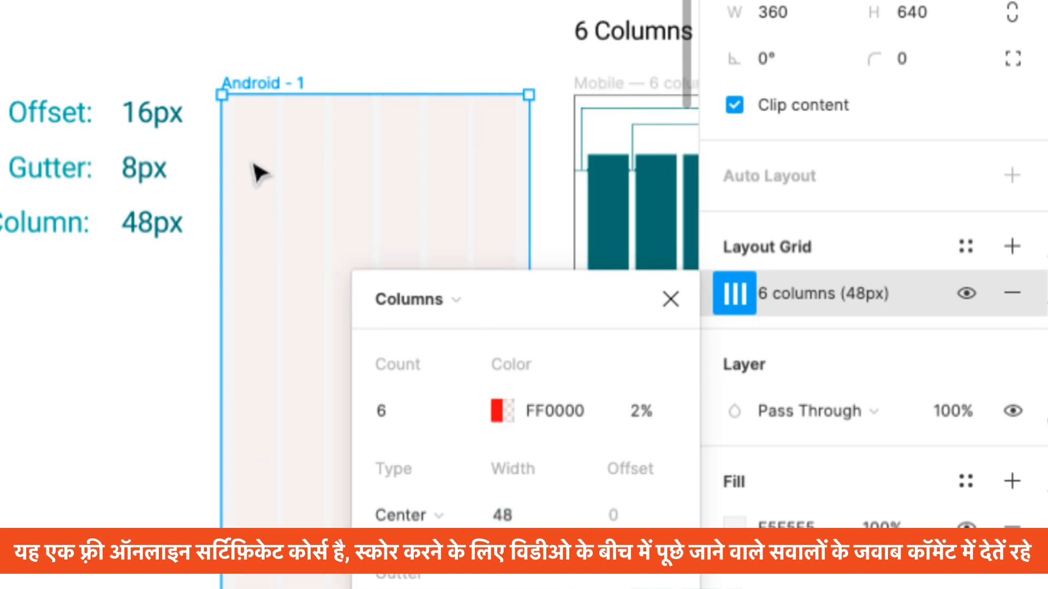
- Set the column grid's colour opacity back to 10% and close the grid settings, leaving the frame deselected
click(661, 416)
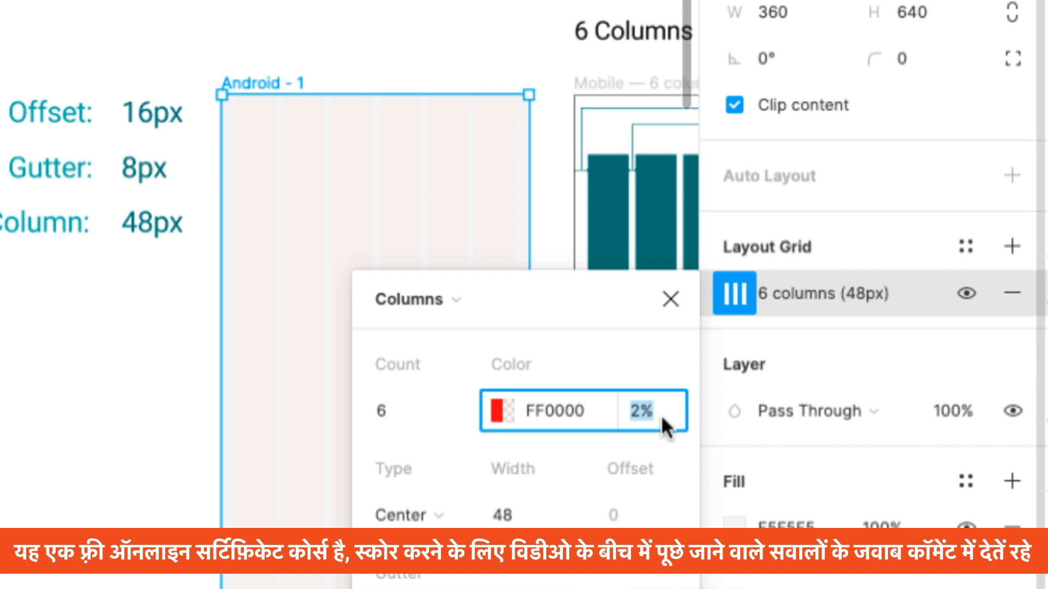
text(q)
key(BackSpace)
text(10)
key(Return)
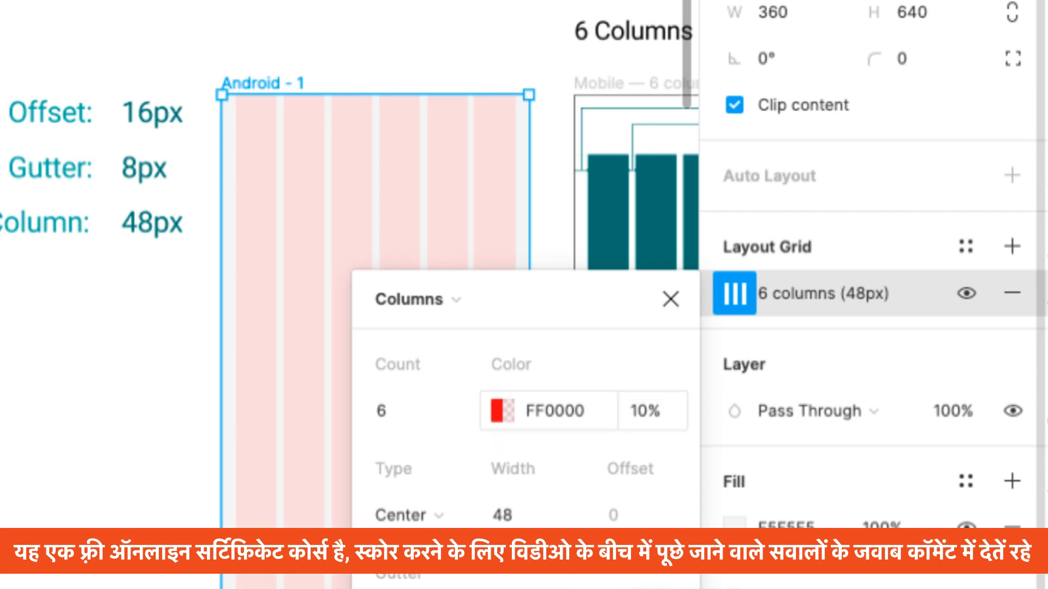
click(406, 73)
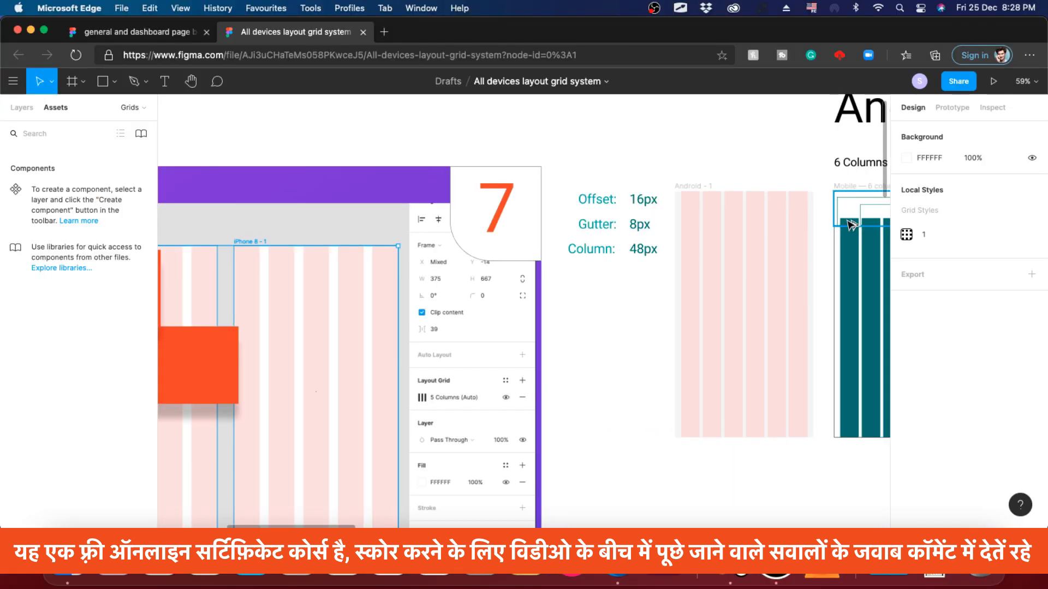
- Draw a rectangle about 160 × 130 px across the first three columns of the Android - 1 frame, about 32 px below its upper edge
scroll(774, 213, up, 10)
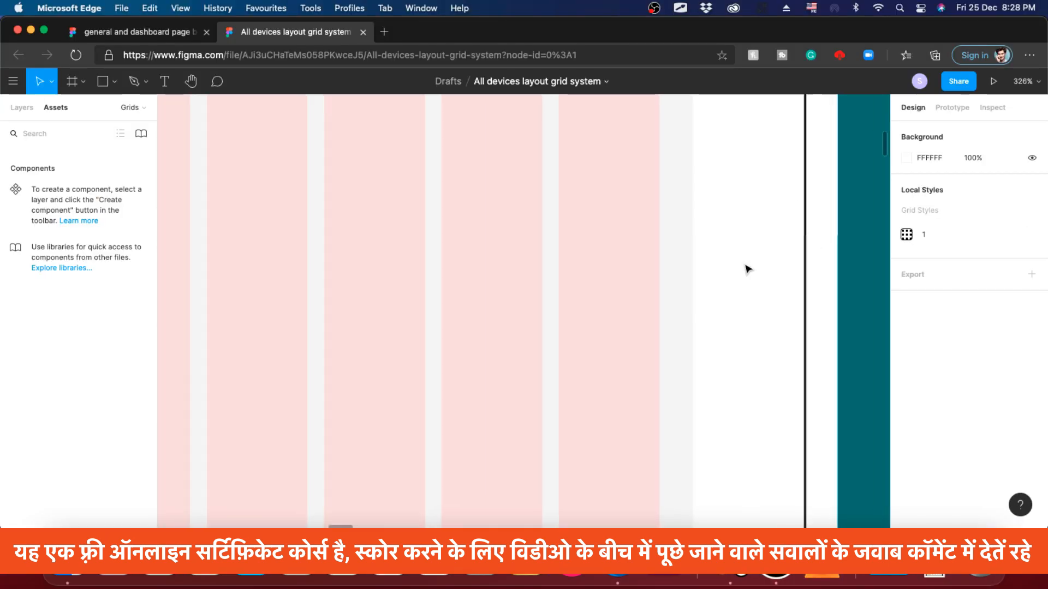
scroll(746, 269, down, 5)
scroll(732, 221, up, 10)
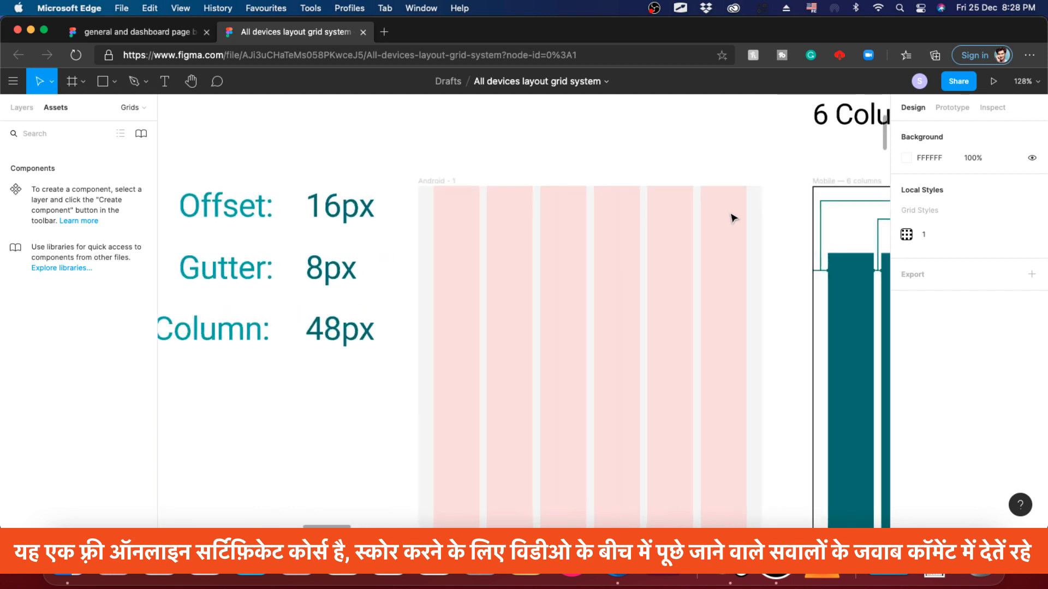
scroll(449, 262, down, 3)
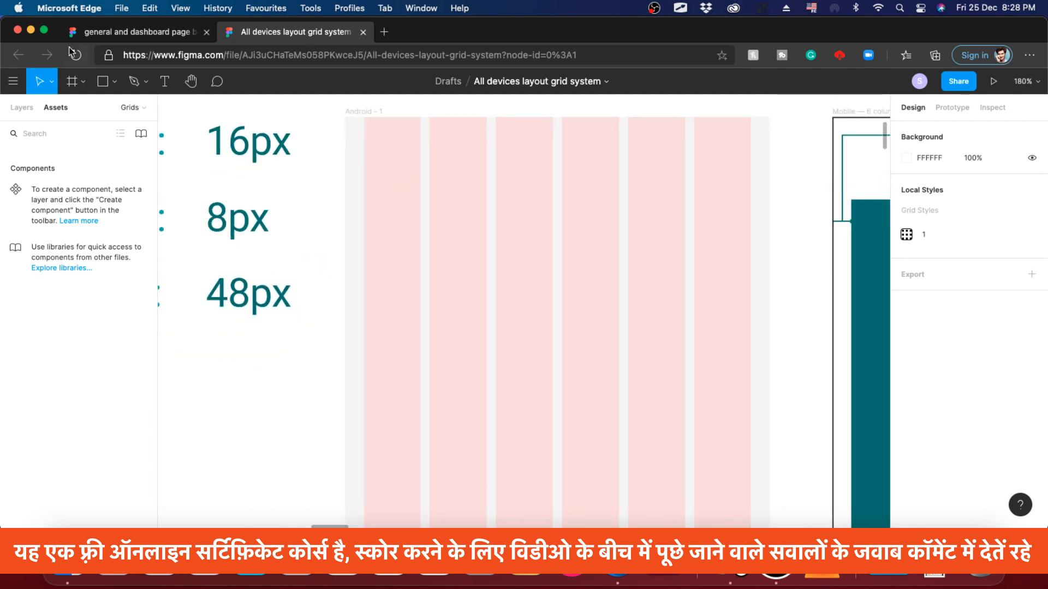
click(106, 82)
click(109, 110)
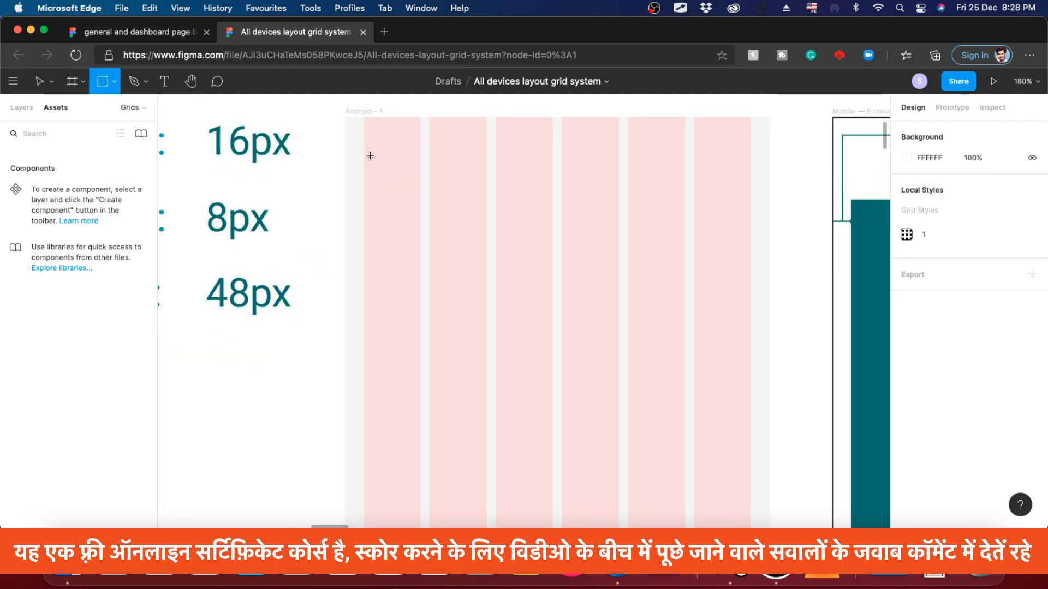
mouse_move(364, 155)
mouse_down()
mouse_move(555, 283)
mouse_move(553, 312)
mouse_up()
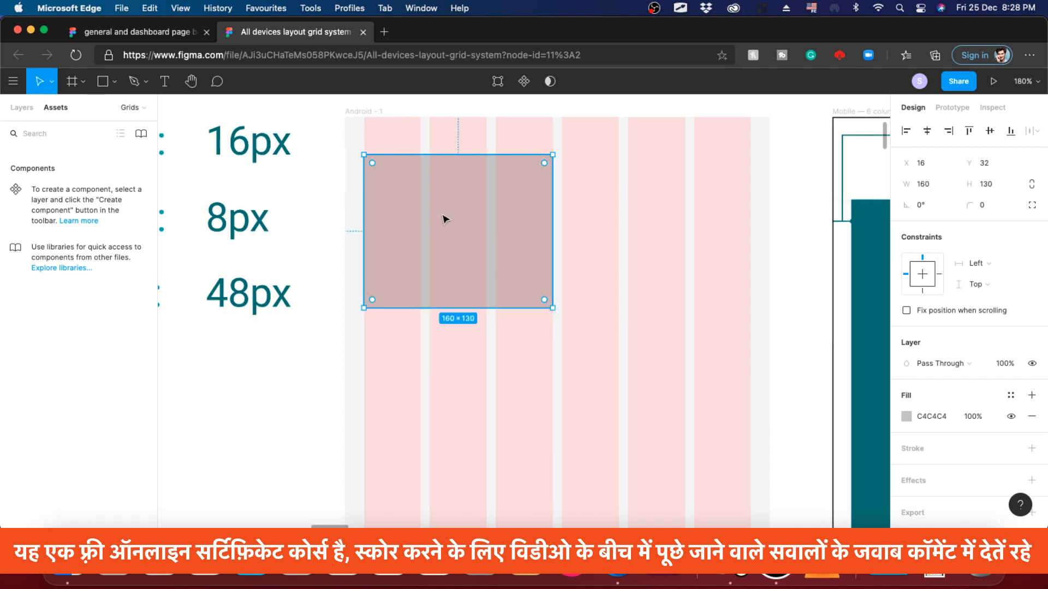
- Duplicate the 160 × 130 px rectangle onto the last three columns and place another copy below the first one
drag(473, 227, 635, 222)
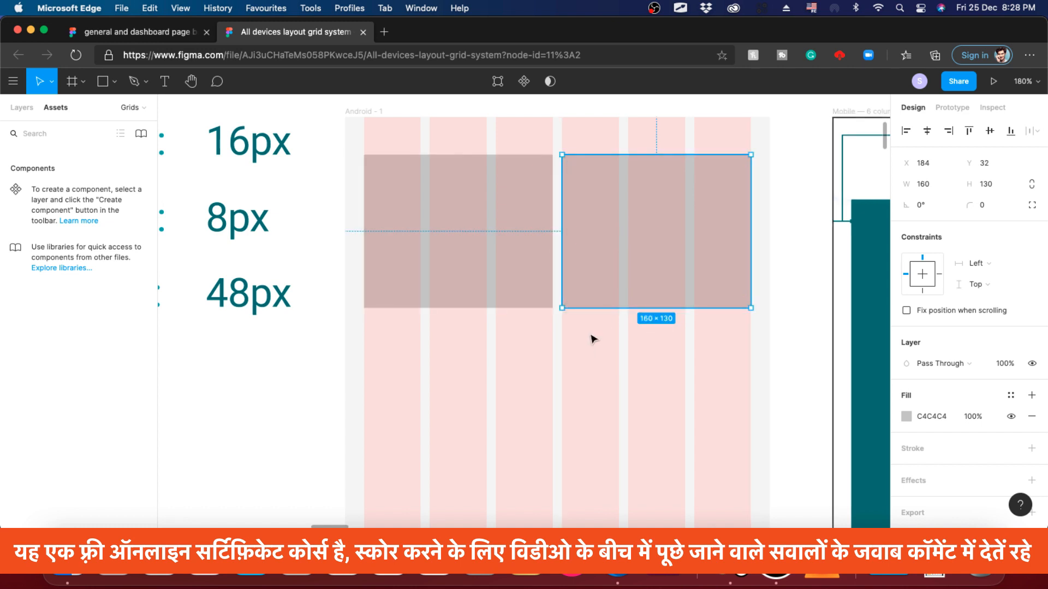
scroll(593, 339, down, 1)
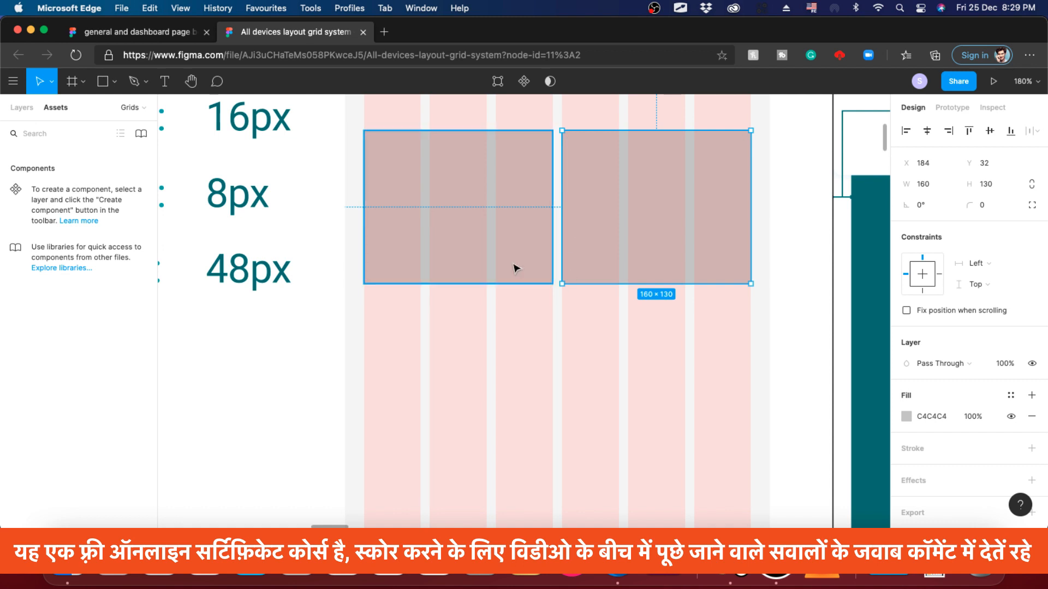
click(504, 196)
alt+drag(494, 170, 496, 352)
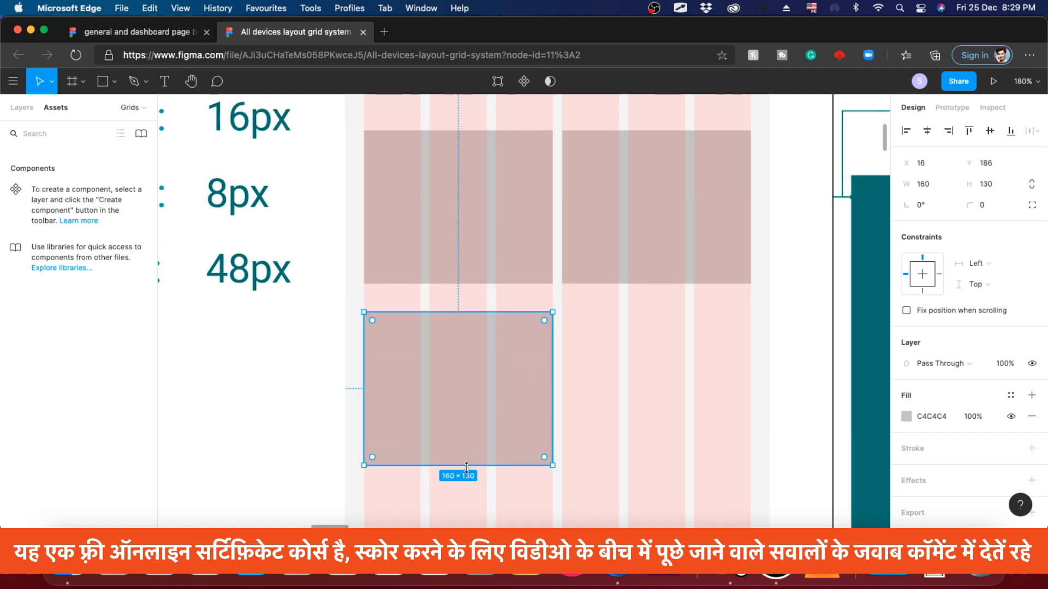
- Resize the lower copy to 216 × 38 px across columns two to five and position it at Y 196
drag(472, 465, 474, 357)
drag(552, 331, 684, 332)
drag(441, 339, 478, 339)
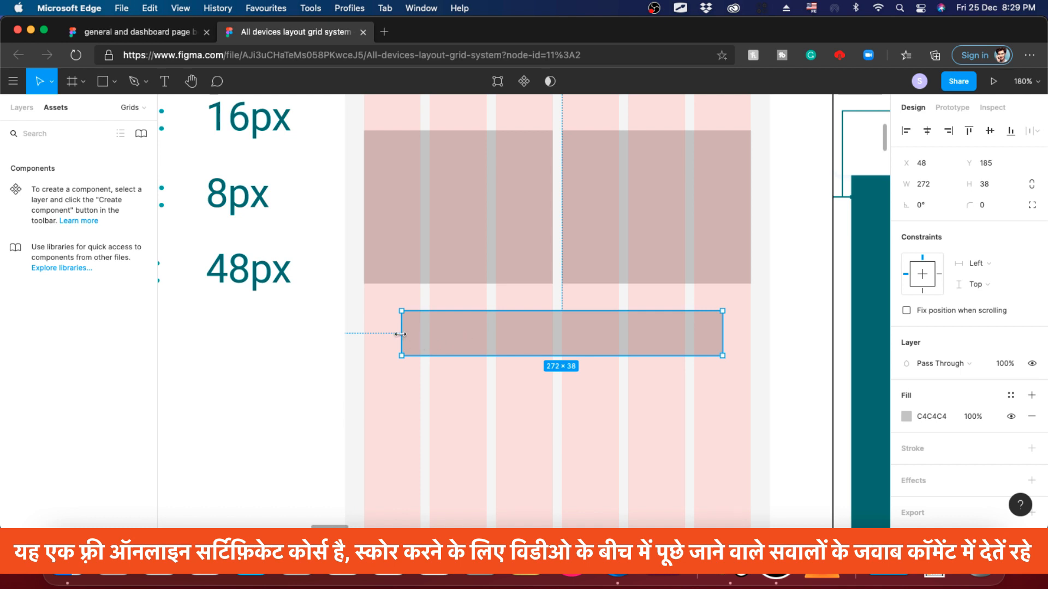
drag(400, 334, 430, 334)
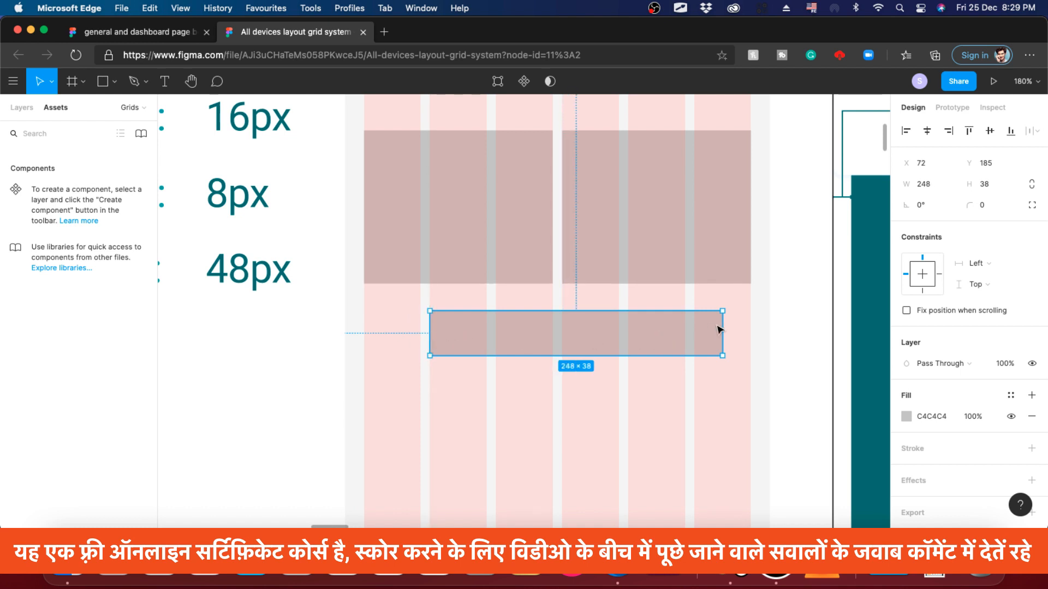
drag(720, 326, 685, 326)
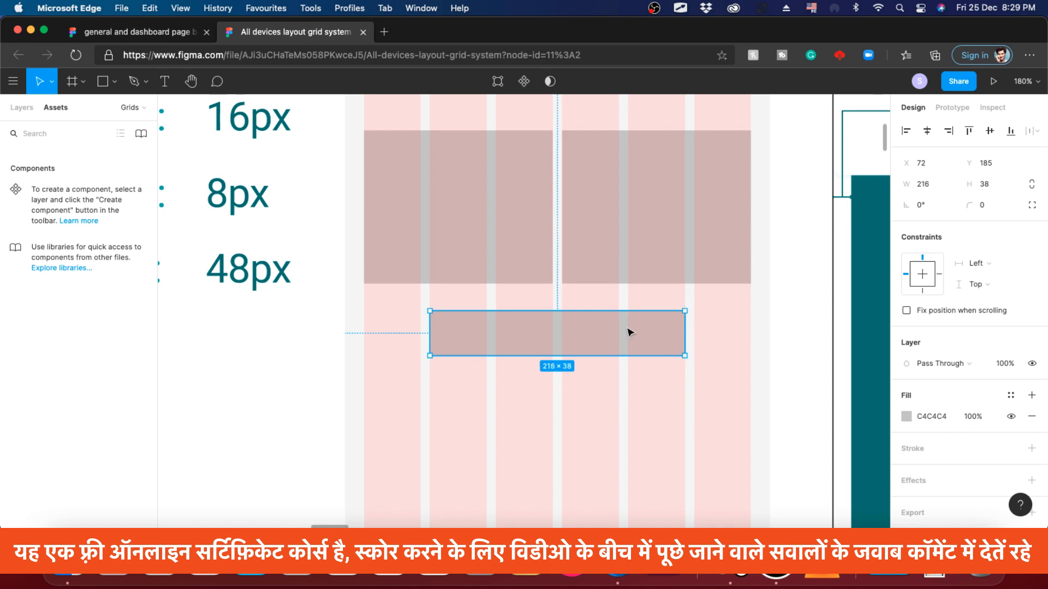
drag(562, 331, 562, 344)
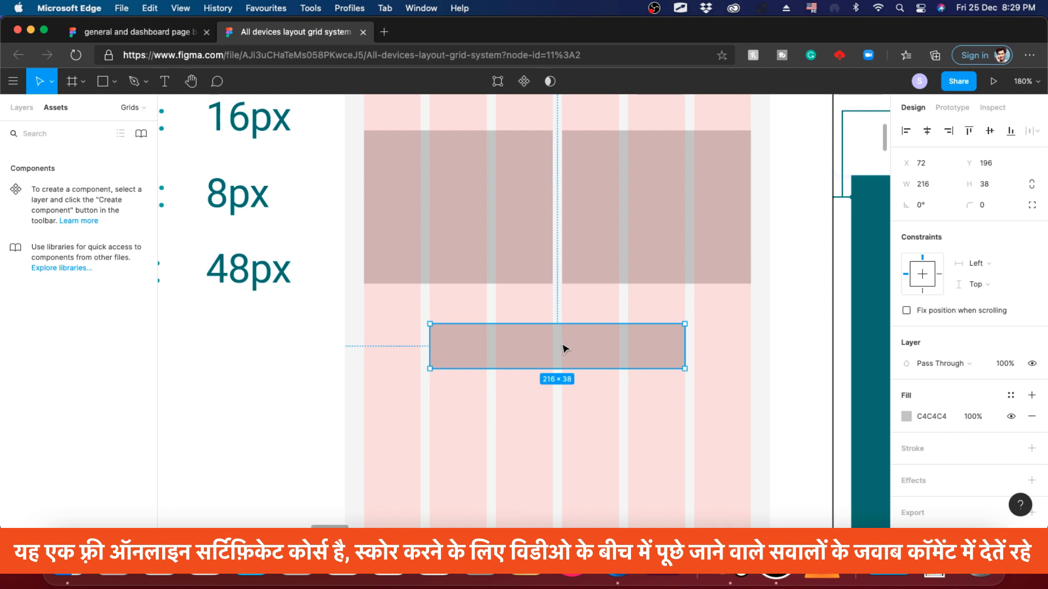
- Narrow the first rectangle in the upper row to end partway across the third column, and widen it back to that column's edge
click(504, 203)
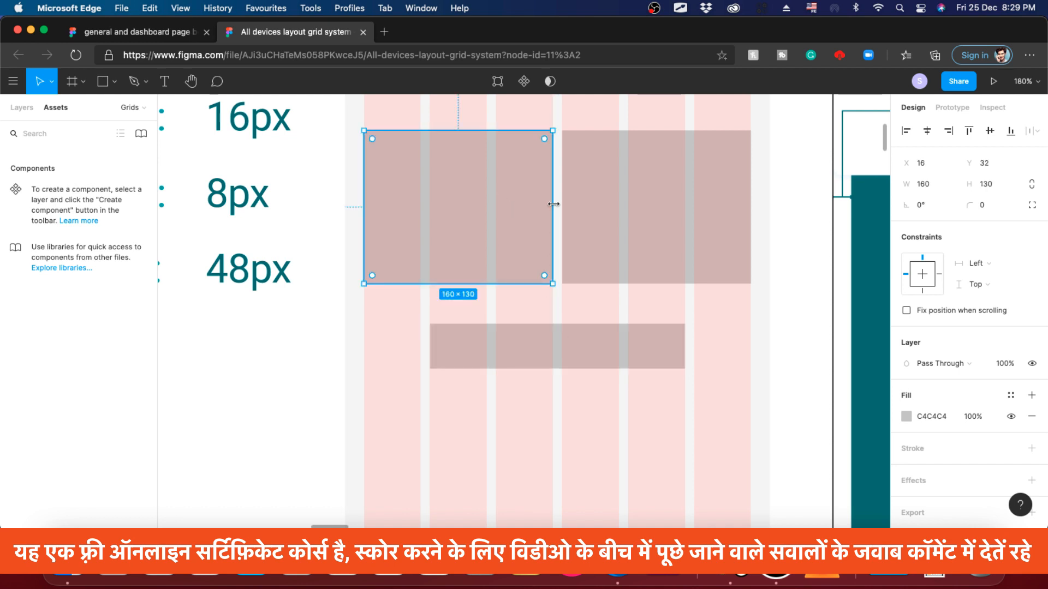
mouse_move(553, 203)
mouse_down()
mouse_move(531, 203)
mouse_move(562, 212)
mouse_up()
click(579, 215)
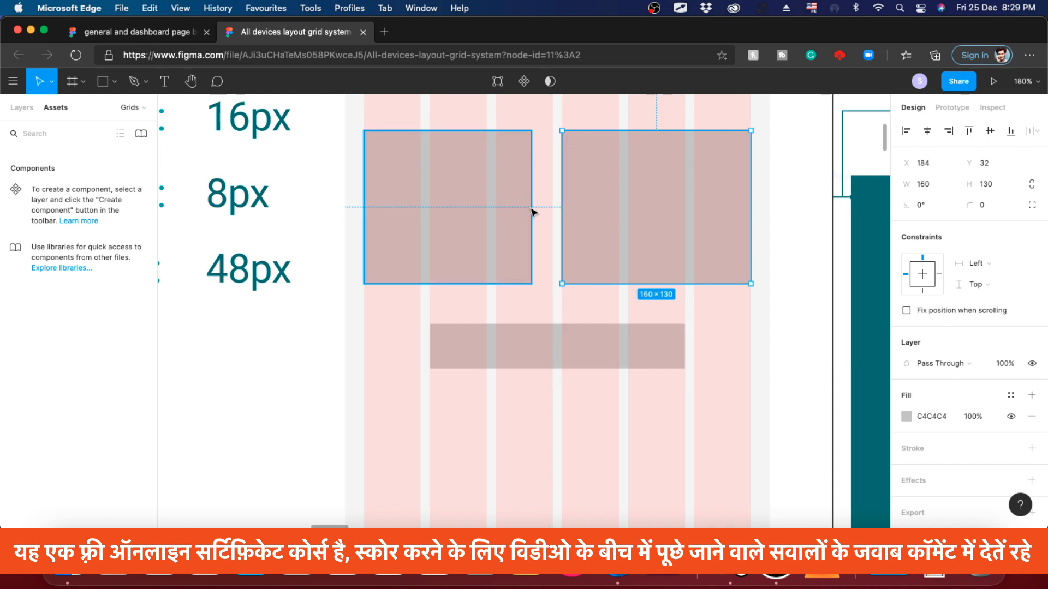
click(493, 219)
drag(527, 212, 553, 213)
click(607, 230)
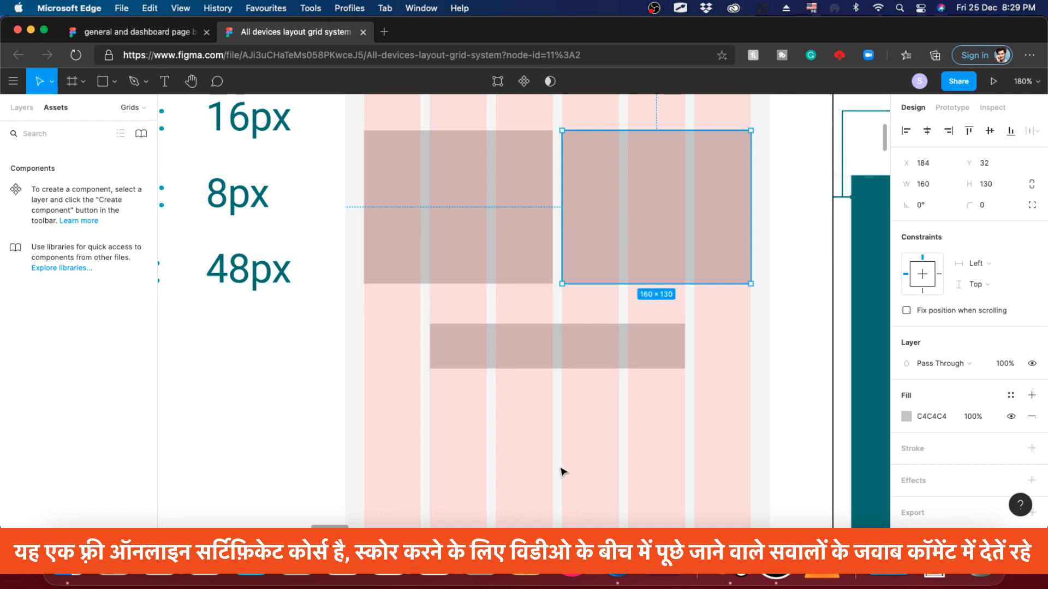
- Draw a rectangle about 104 × 90 px over the first two columns at Y 257 and place two copies across the remaining columns
scroll(562, 469, down, 5)
scroll(557, 283, up, 4)
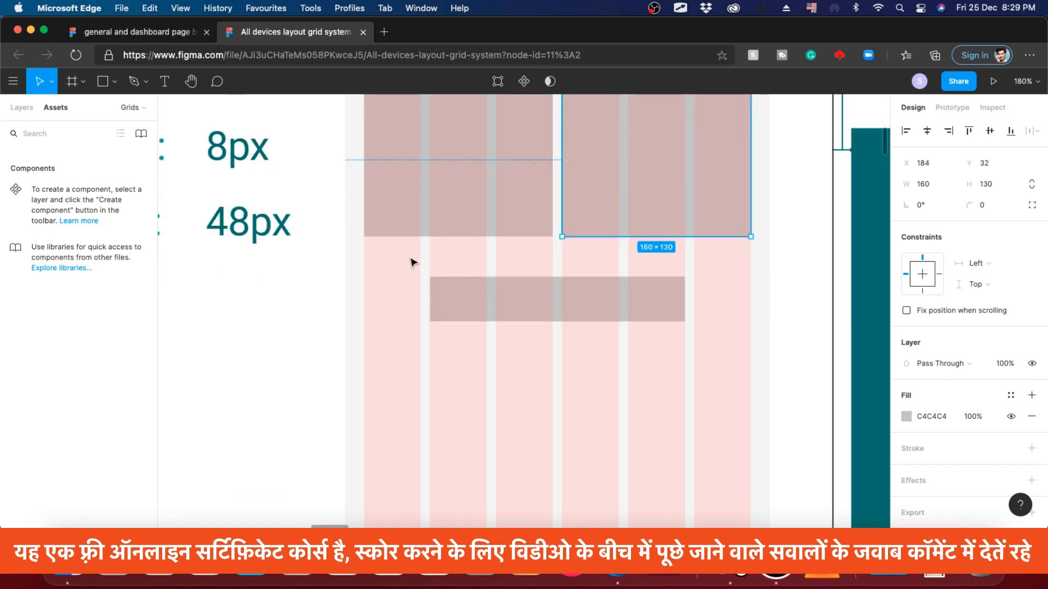
scroll(399, 257, down, 1)
scroll(573, 284, up, 2)
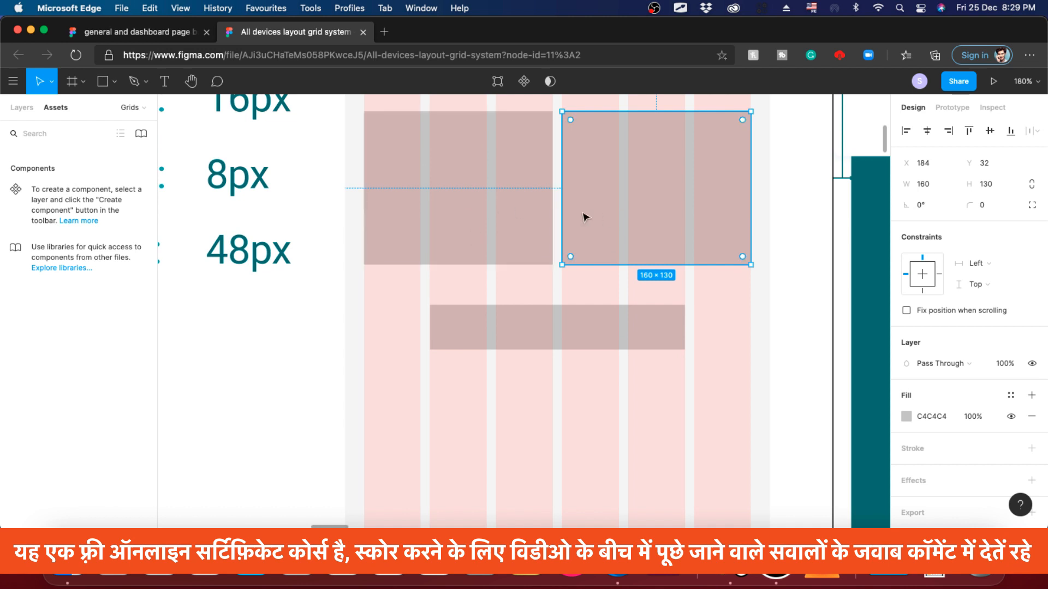
click(103, 81)
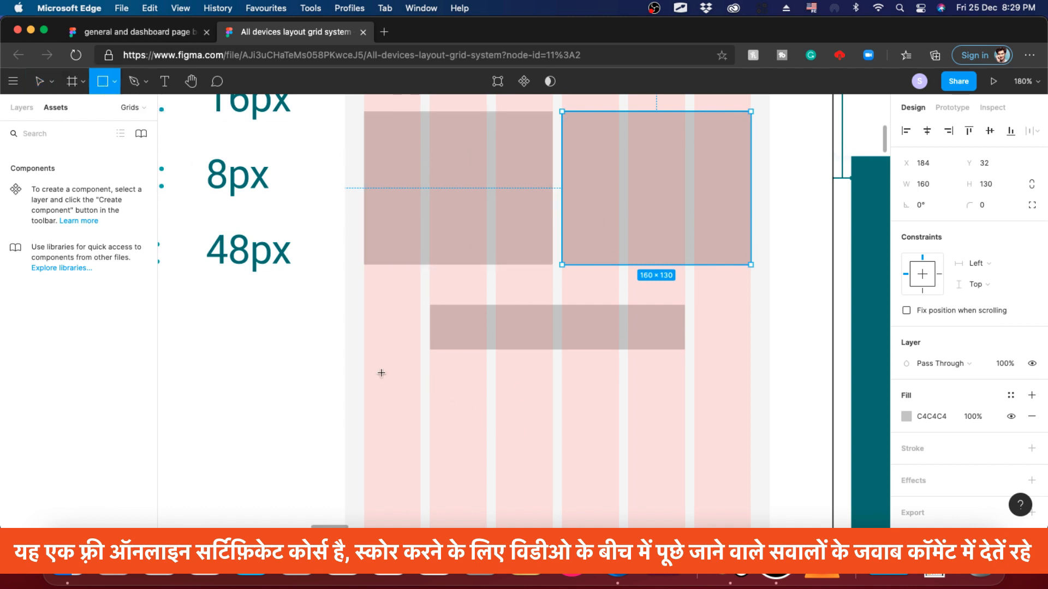
drag(365, 378, 486, 483)
scroll(472, 429, down, 3)
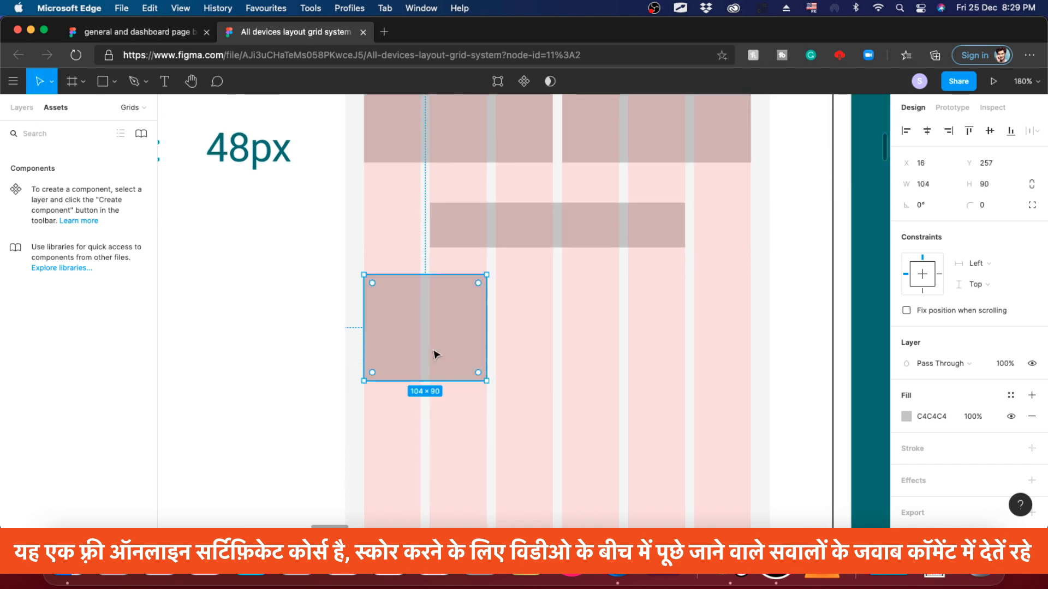
alt+drag(428, 339, 678, 331)
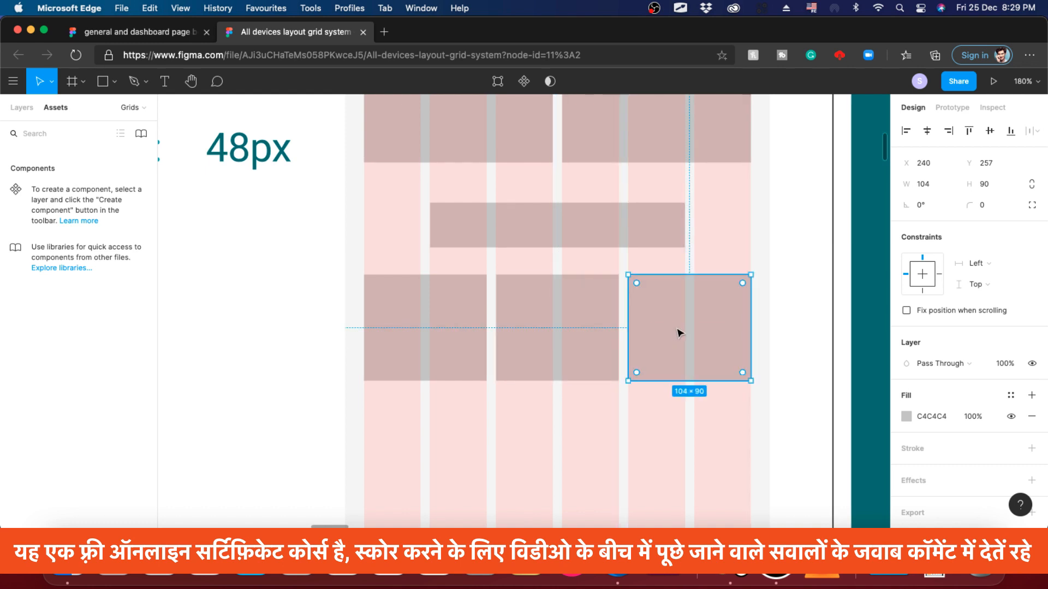
scroll(546, 383, down, 3)
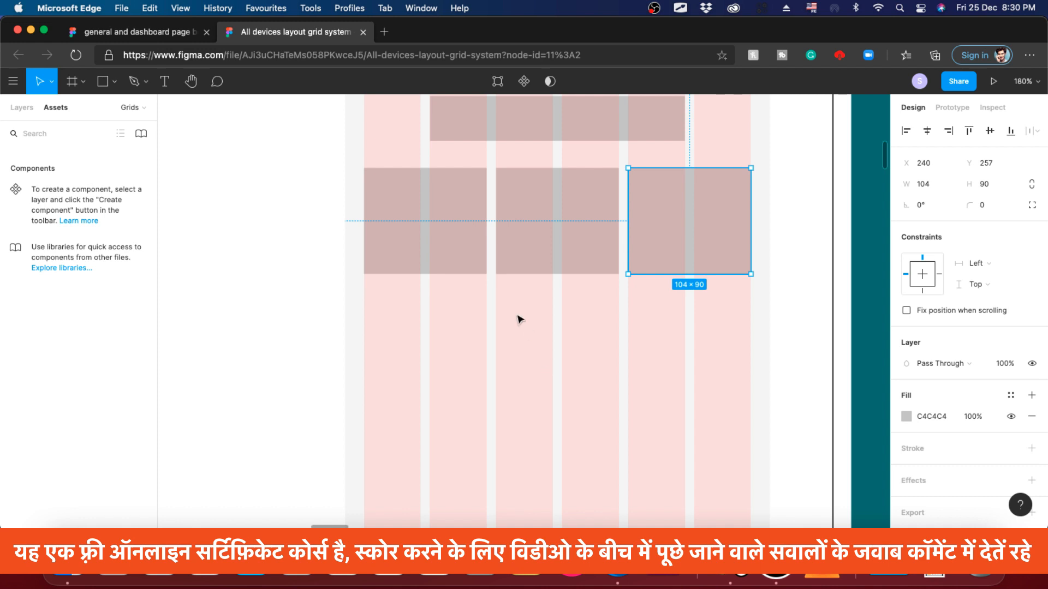
- Duplicate the first two 104 × 90 px rectangles into a row at Y 376 and widen the second copy to the last column
click(440, 241)
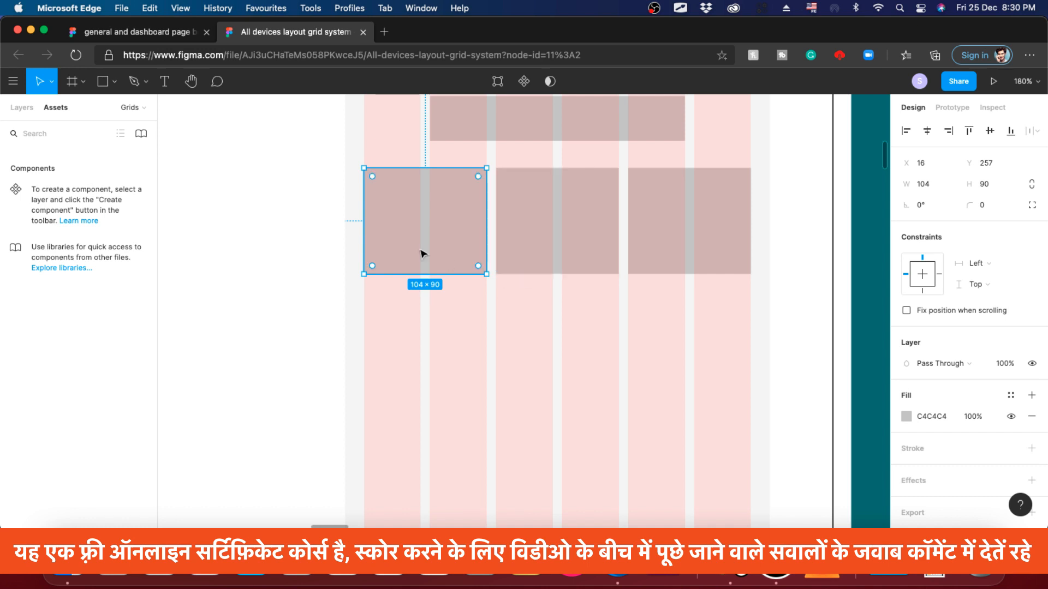
click(542, 233)
shift+click(421, 235)
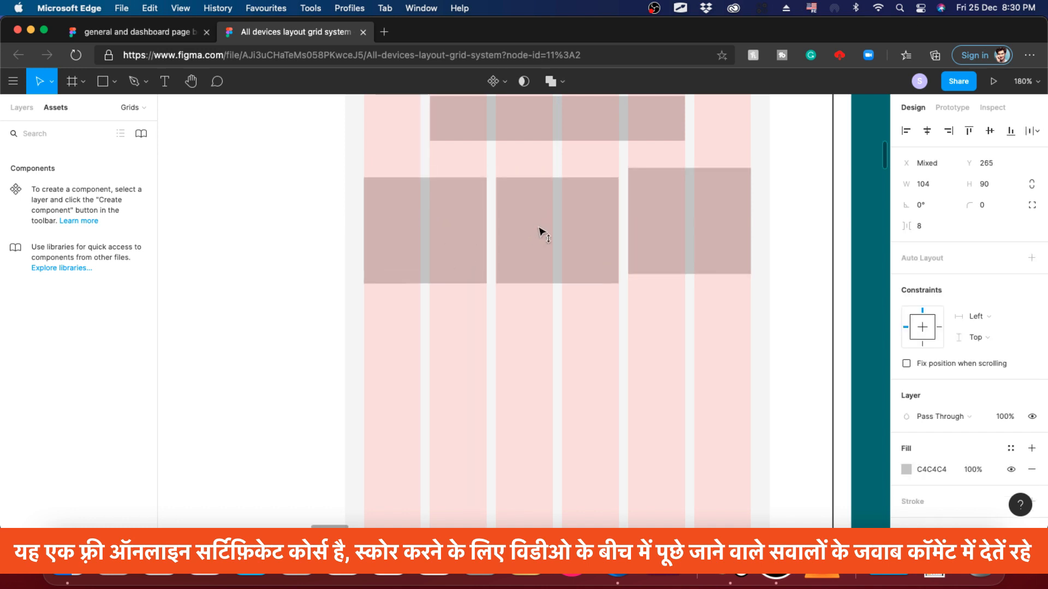
drag(552, 216, 557, 355)
key(Escape)
click(600, 363)
drag(620, 365, 751, 367)
click(451, 366)
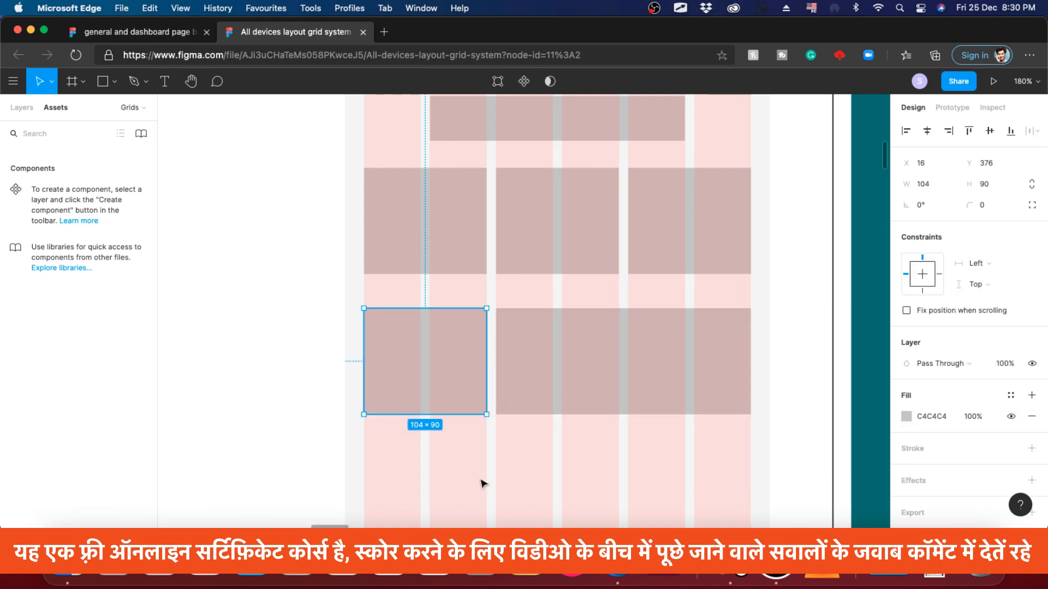
click(544, 450)
- Move the four-column rectangle to a lower row over columns one to four, with a 104 × 90 px copy at X 240, Y 495
scroll(544, 450, down, 3)
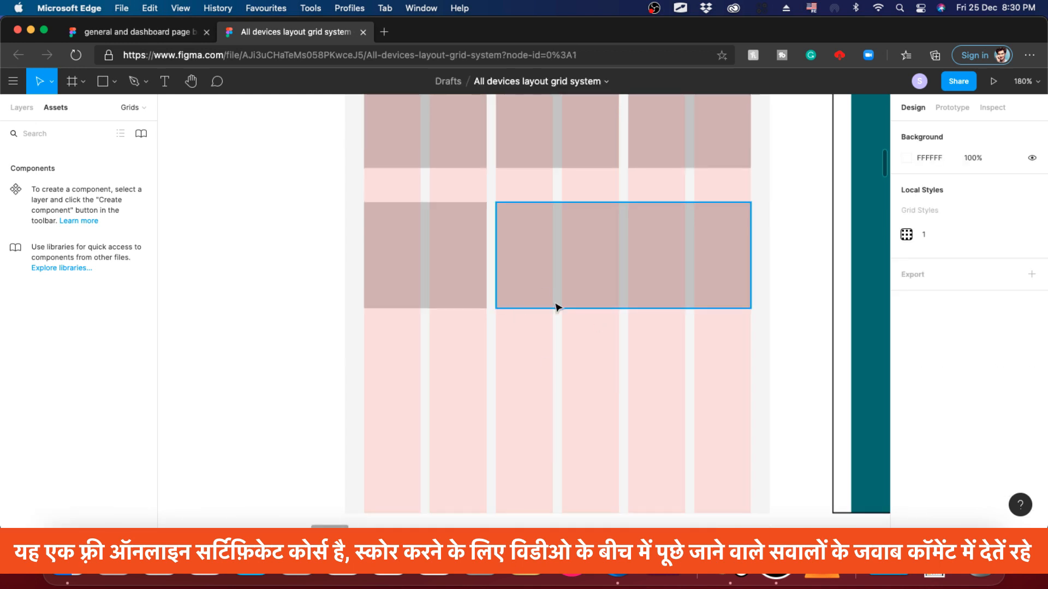
drag(609, 262, 478, 403)
- Move the remaining two-column rectangle to Y 388, widen it to 160 px, and place a copy over the last three columns
drag(451, 278, 419, 282)
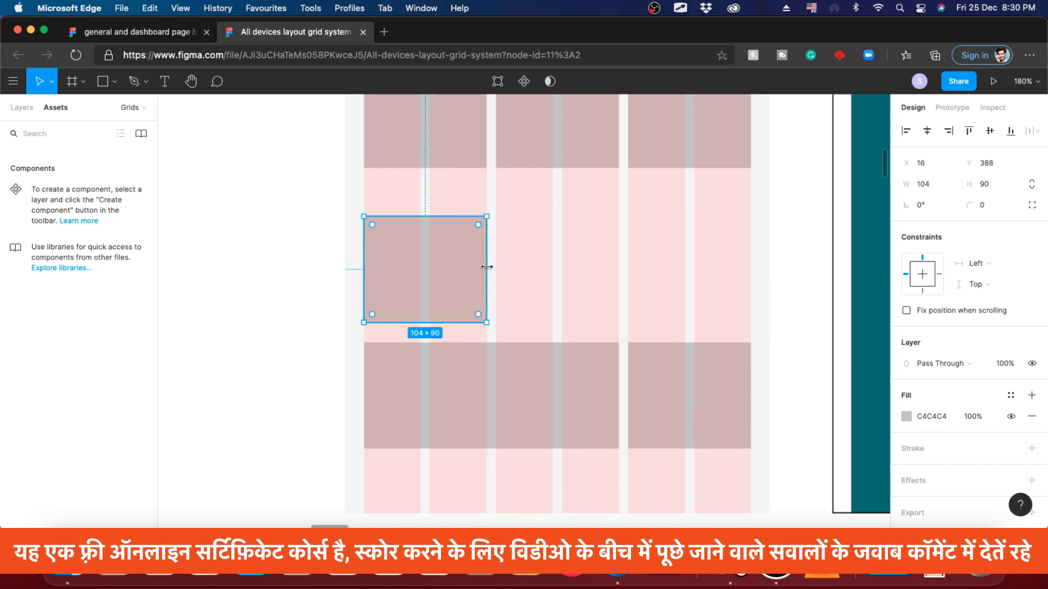
drag(487, 267, 553, 268)
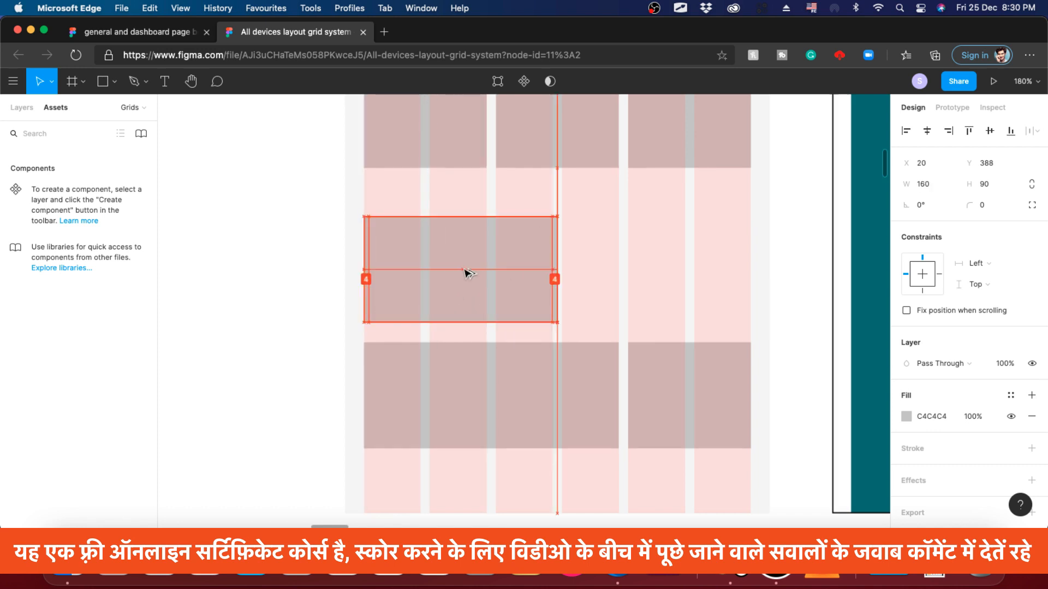
drag(467, 273, 561, 279)
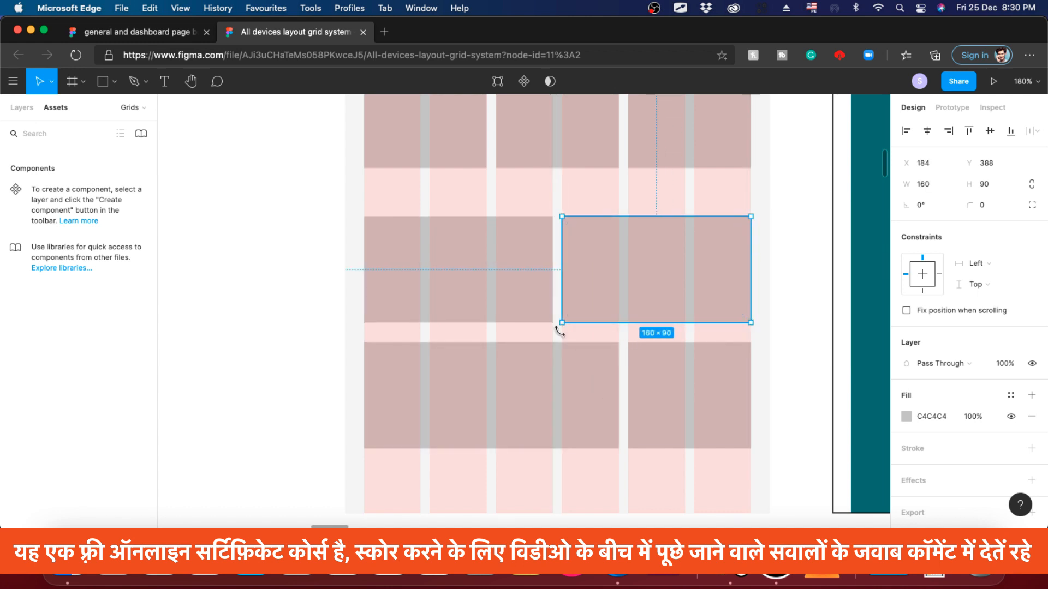
- Examine how the rectangles in each row of the Android - 1 frame span the six grid columns
scroll(534, 340, down, 3)
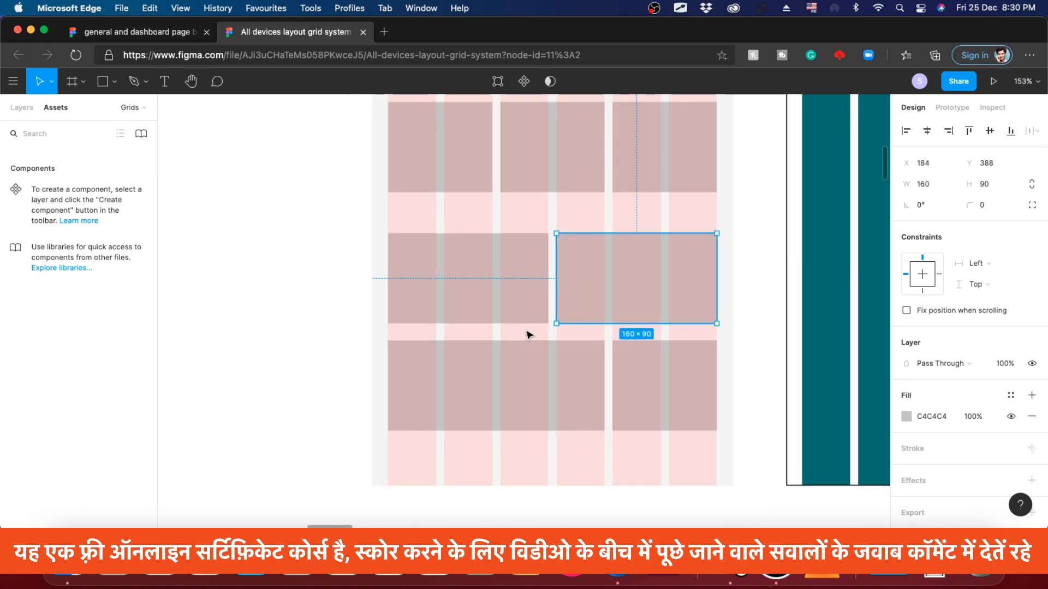
scroll(532, 342, down, 6)
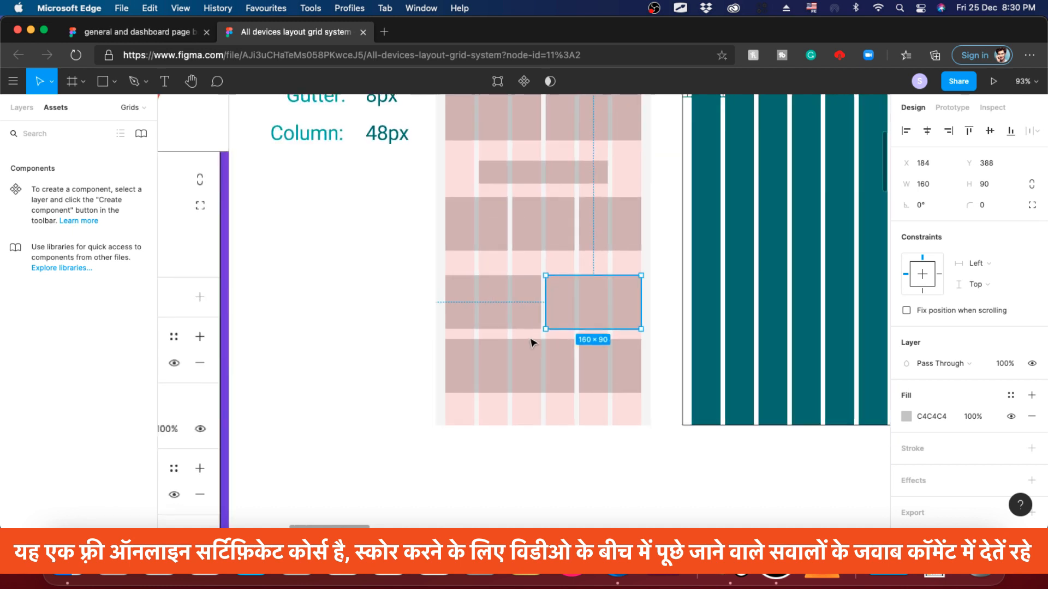
scroll(526, 335, up, 5)
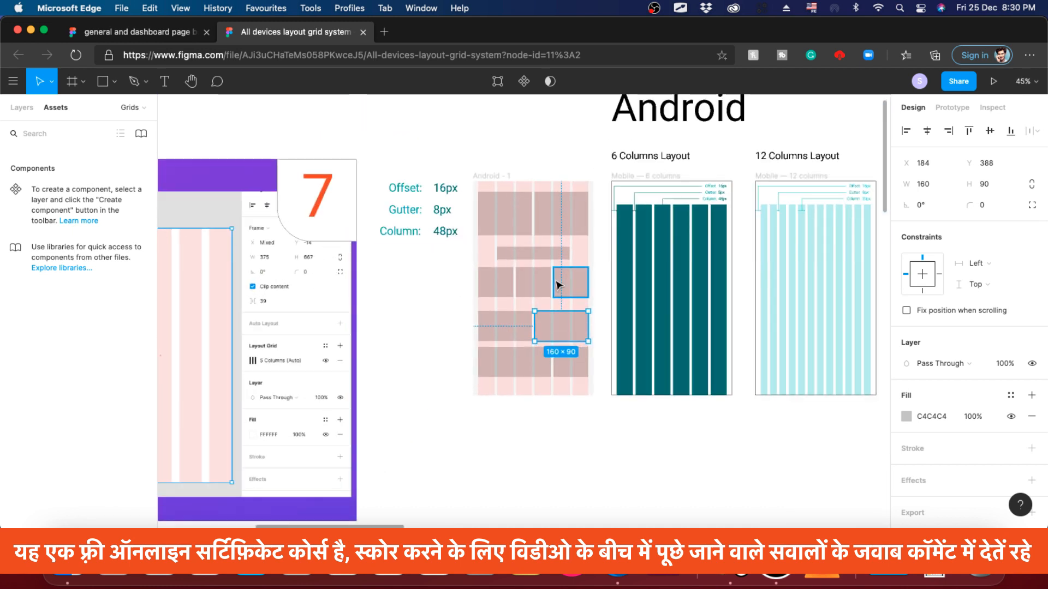
scroll(559, 285, up, 4)
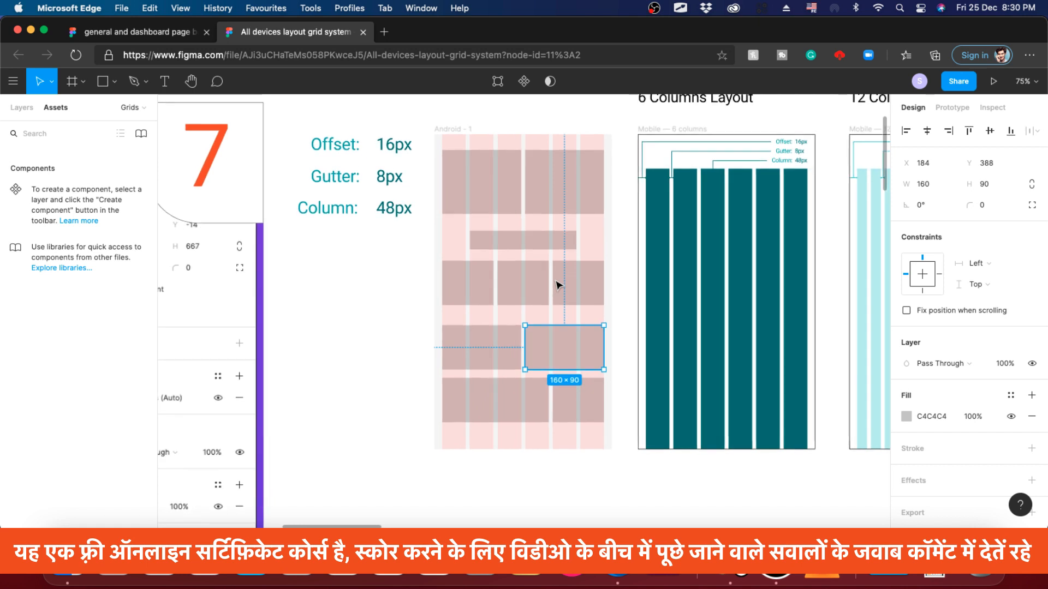
scroll(558, 285, up, 1)
click(529, 215)
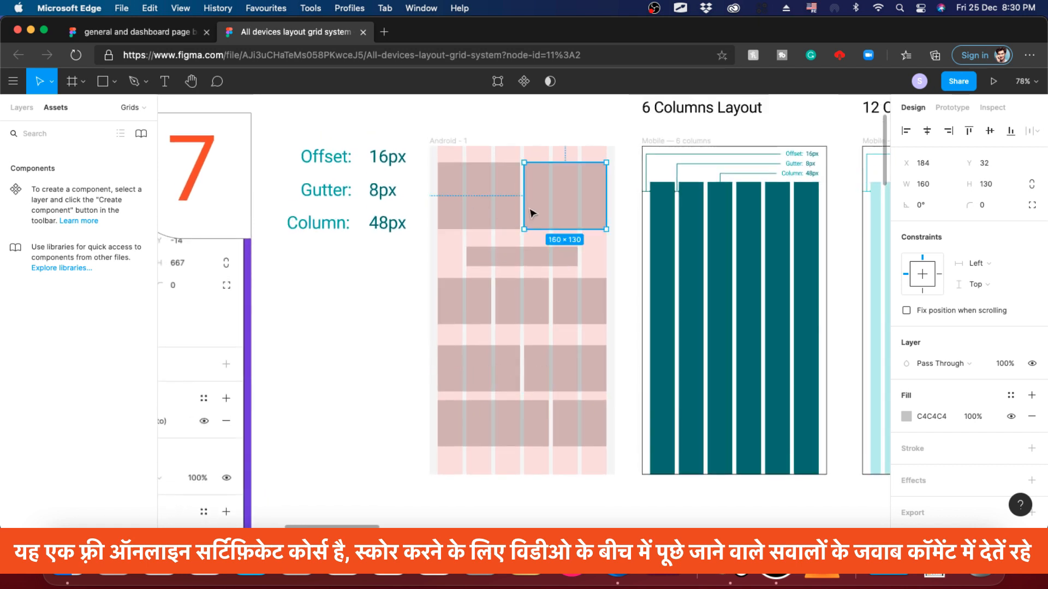
click(513, 221)
click(469, 303)
click(584, 308)
click(560, 384)
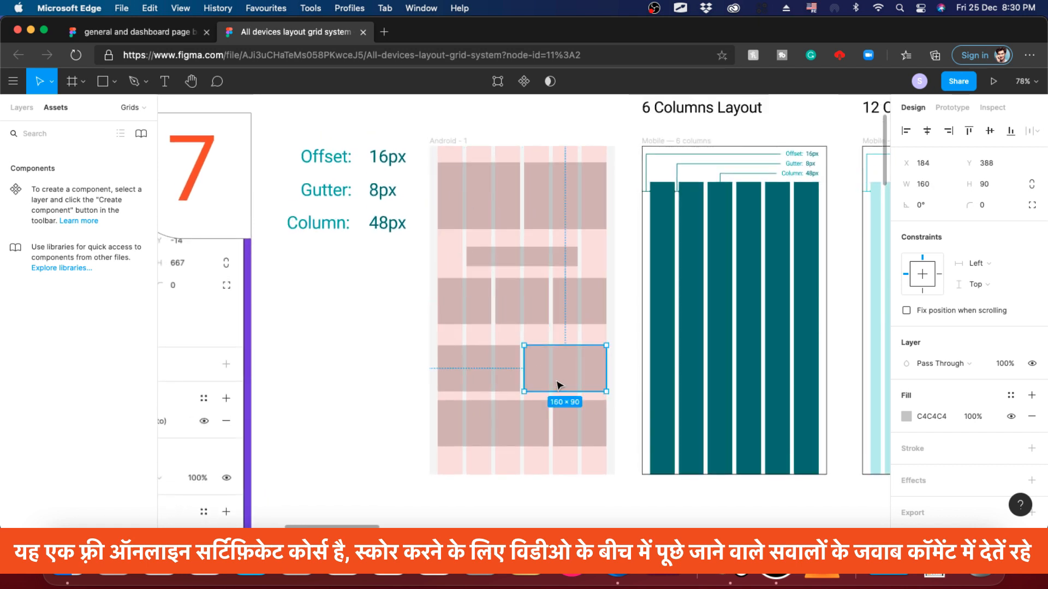
click(494, 437)
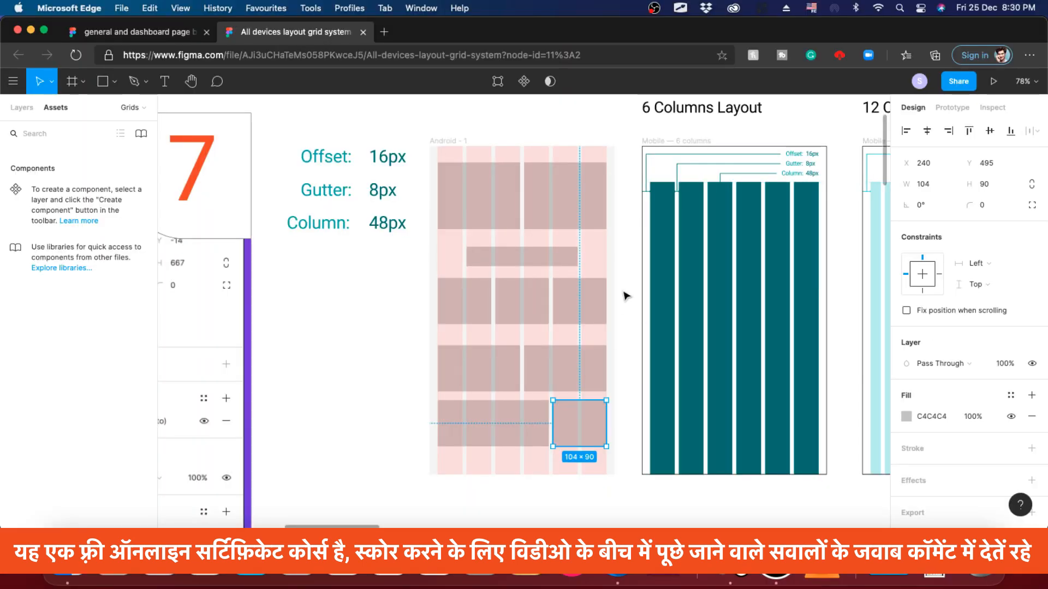
click(627, 296)
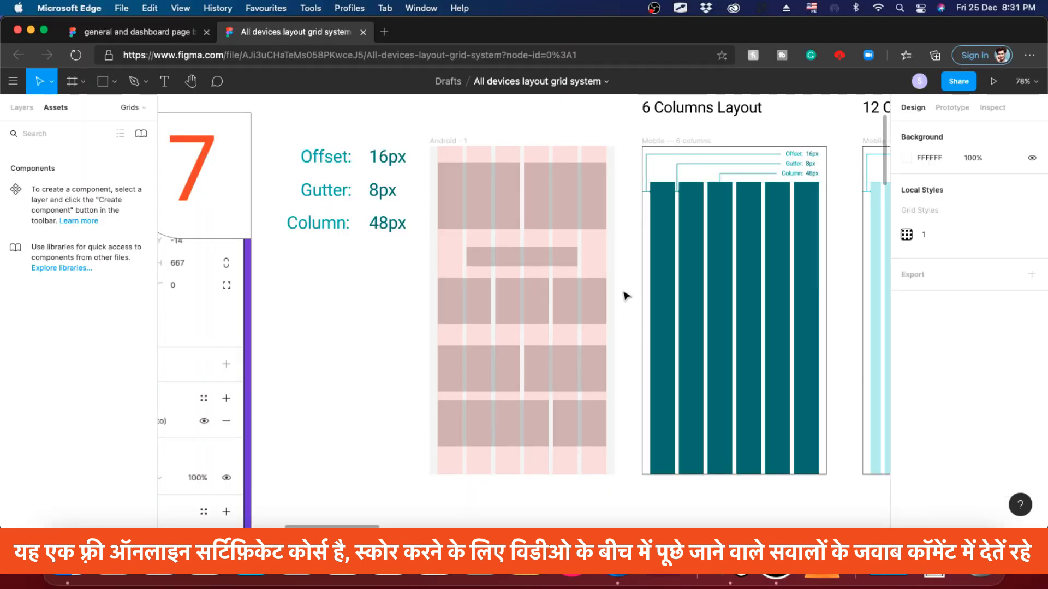
click(114, 82)
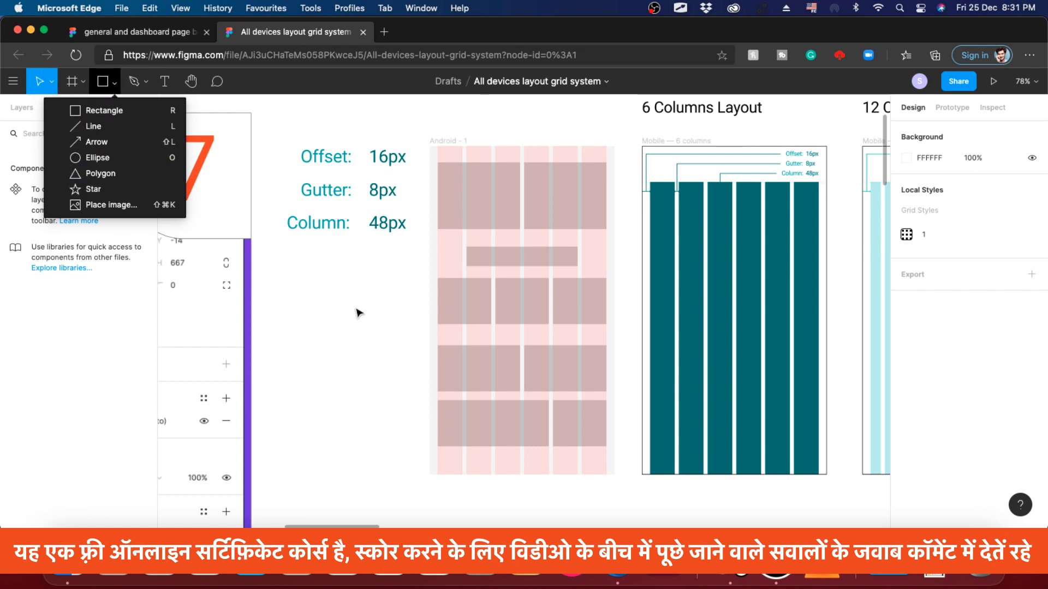
click(358, 312)
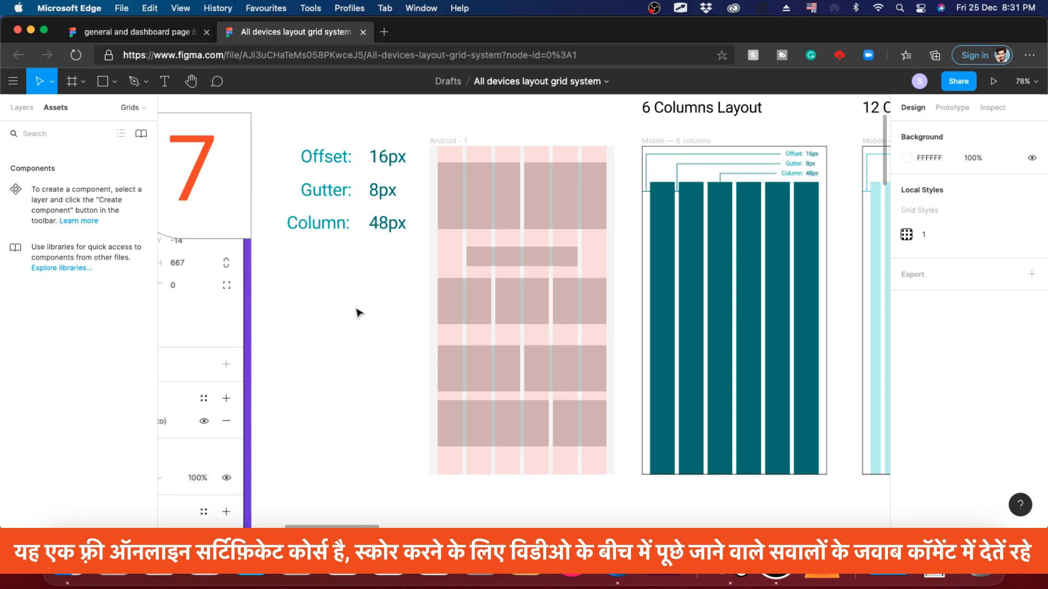
- Examine the column width and gutter settings of the home page frame's layout grid
click(776, 577)
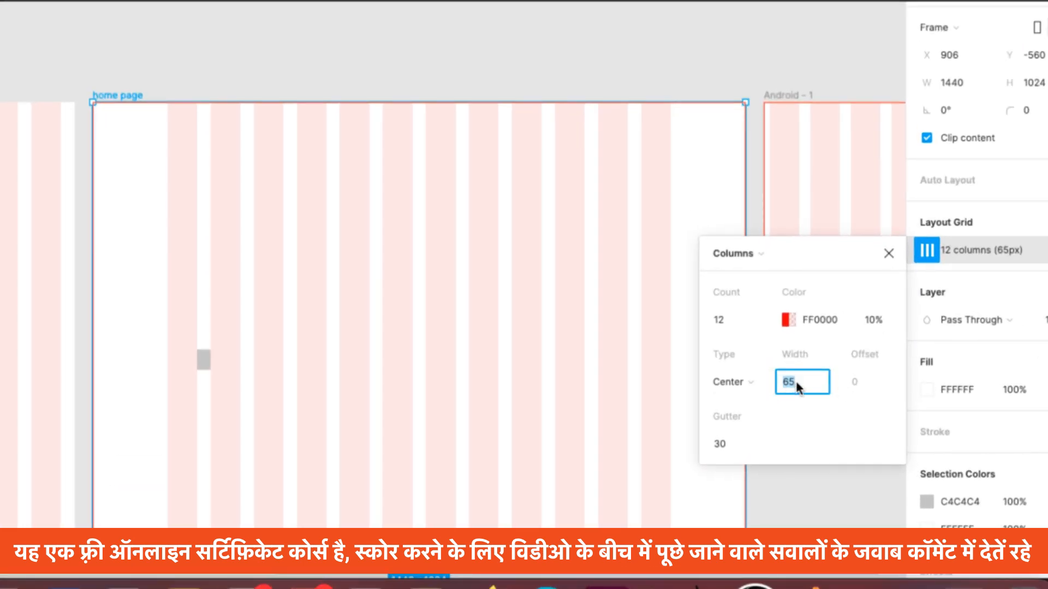
click(713, 444)
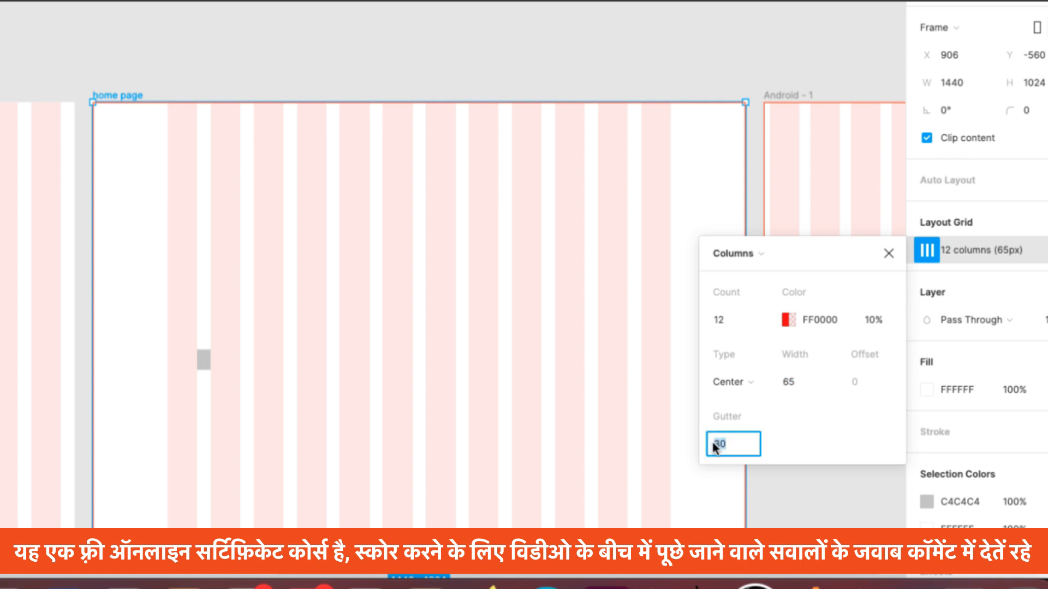
- Open the column grid settings of the side pannel dashboard page frame
click(830, 440)
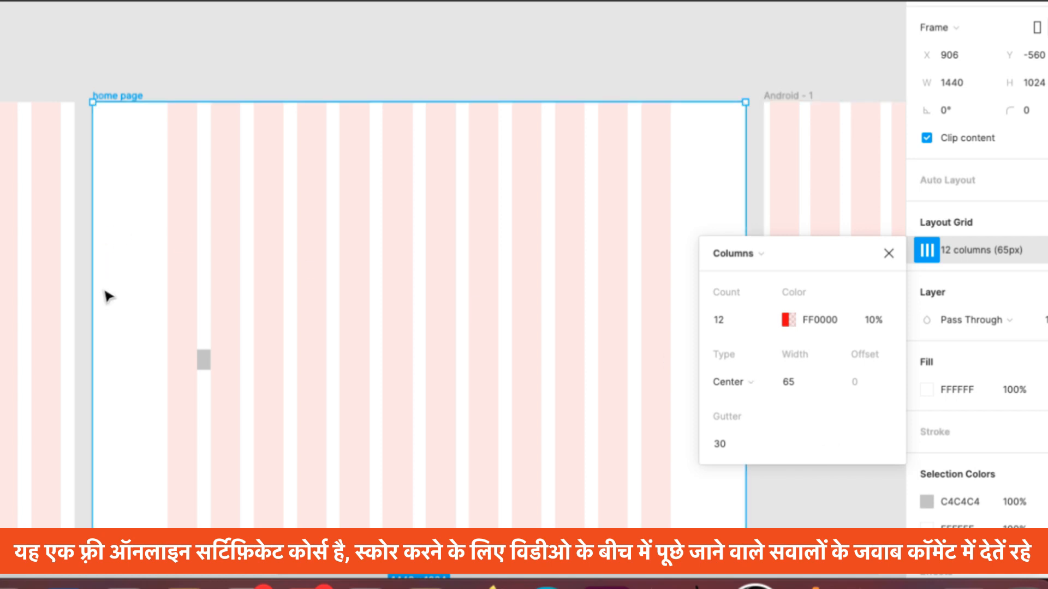
key(space)
drag(175, 164, 622, 165)
drag(191, 201, 388, 163)
drag(275, 194, 297, 187)
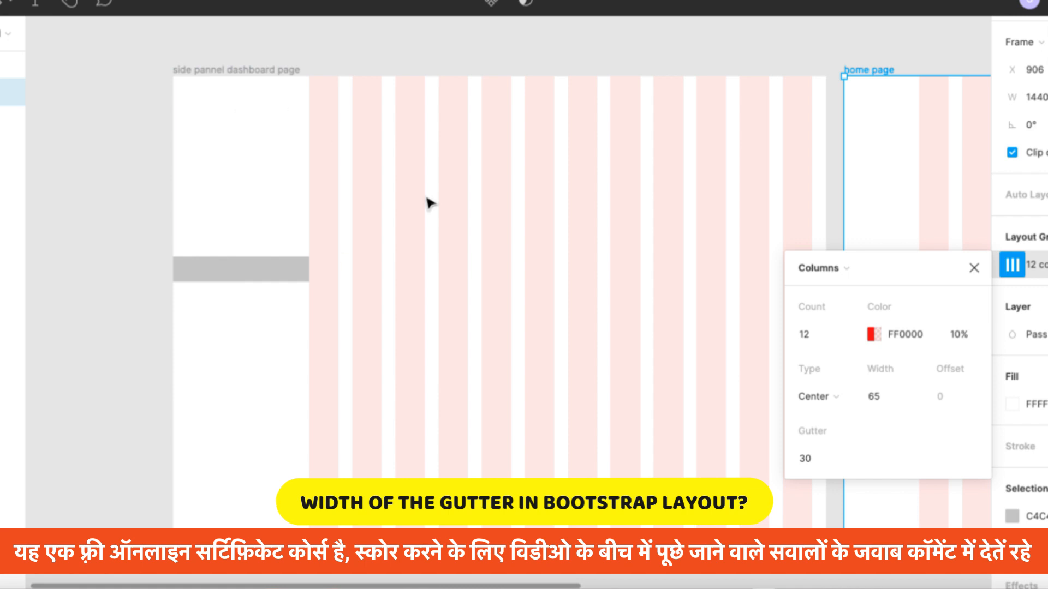
click(257, 73)
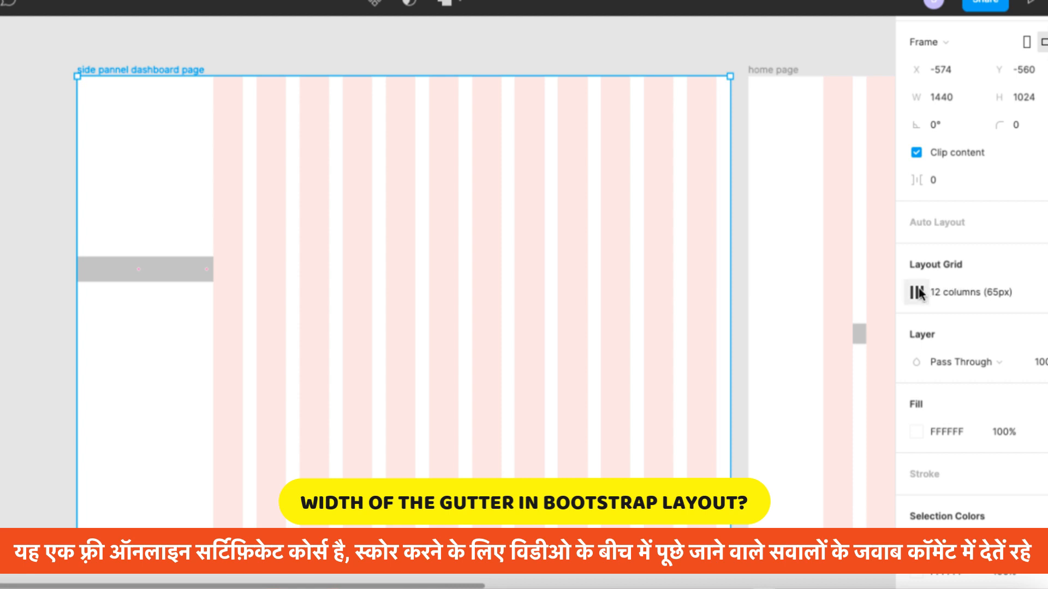
click(969, 293)
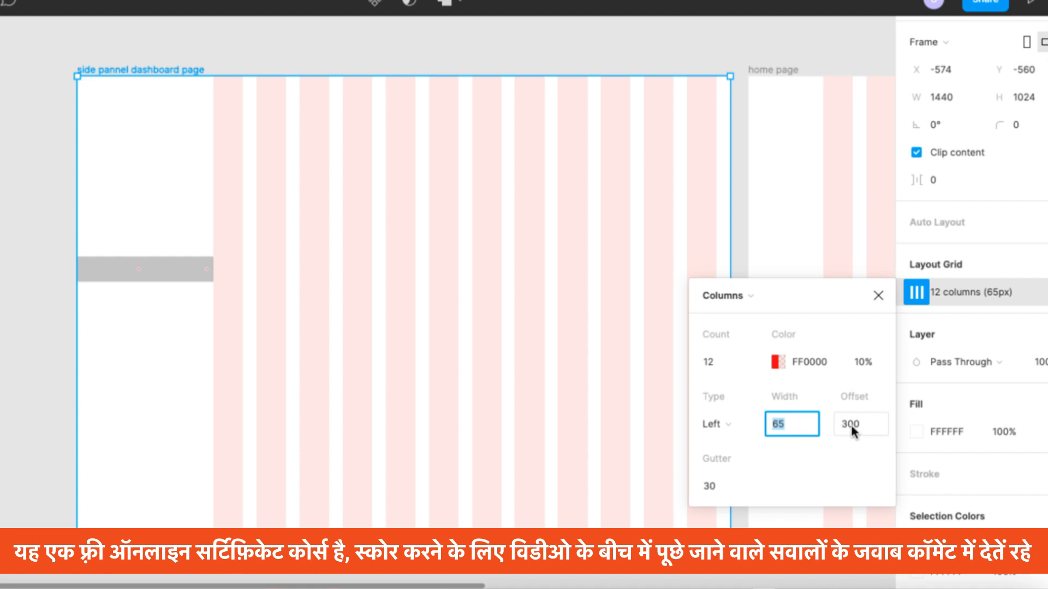
- Try the Center type on the side pannel dashboard page's column grid and restore it to Left
click(710, 425)
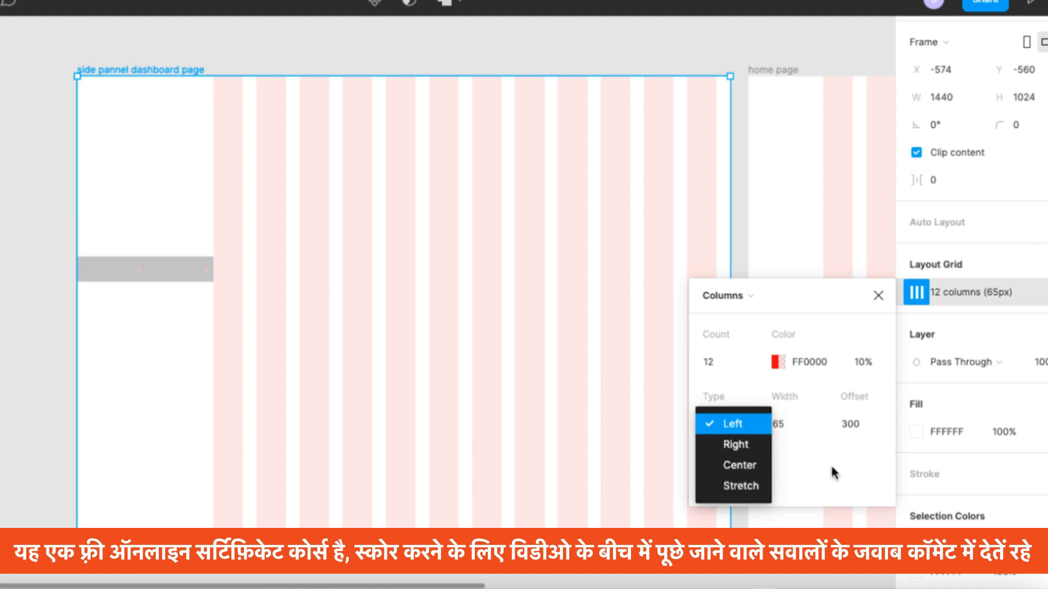
click(707, 361)
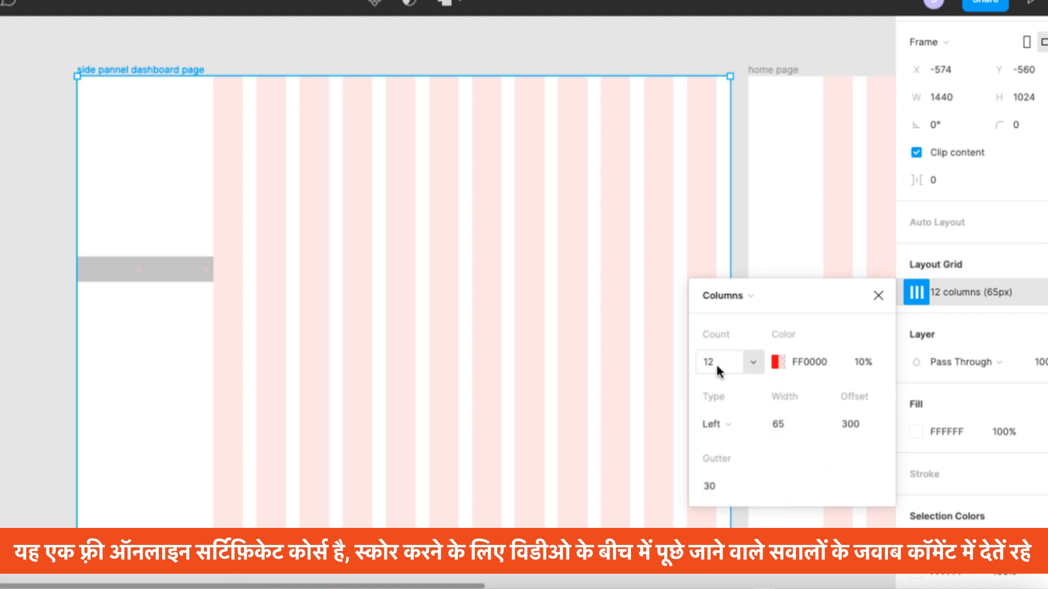
click(716, 425)
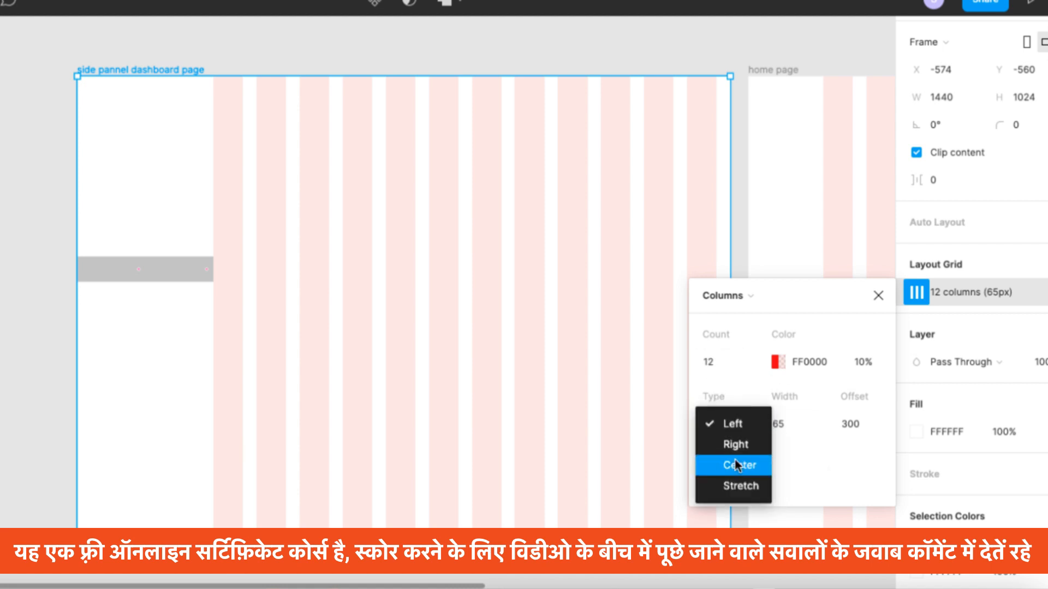
click(735, 463)
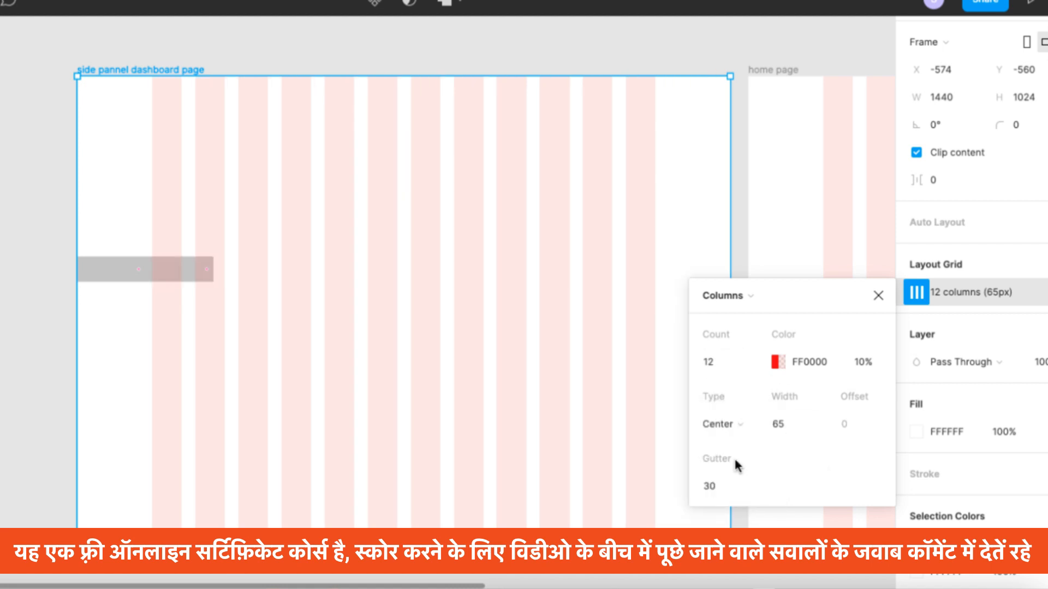
click(724, 424)
click(733, 383)
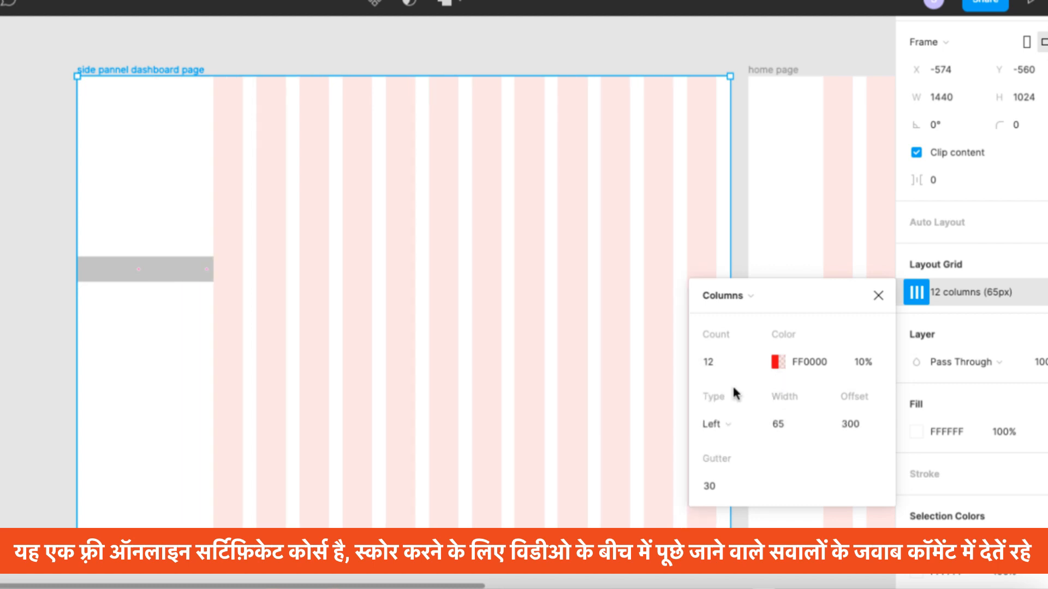
- Try the Right type on the dashboard frame's column grid and return it to Left
click(726, 426)
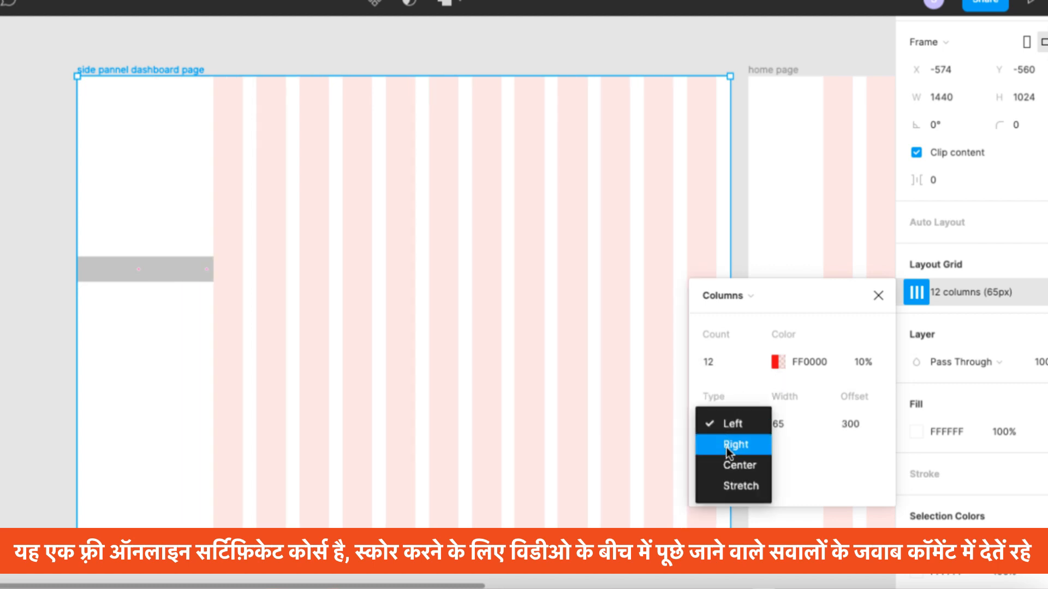
click(726, 448)
click(724, 423)
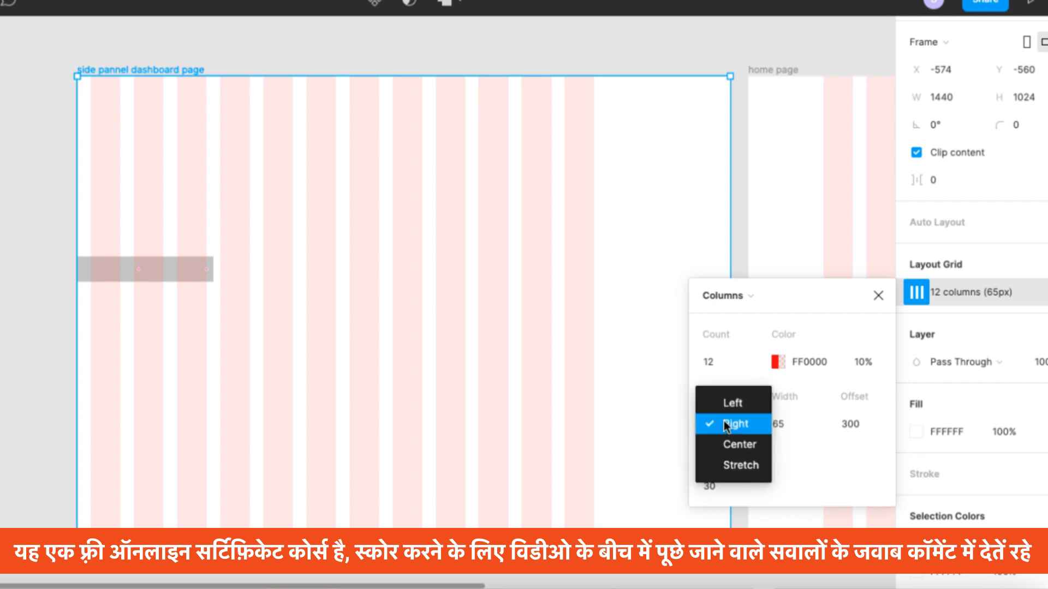
click(724, 402)
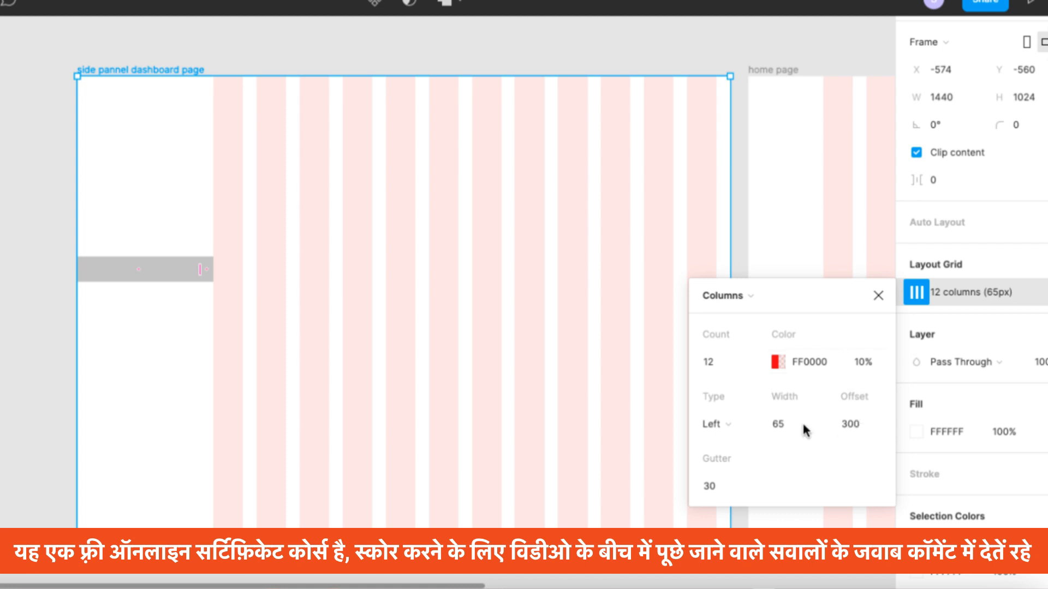
- Select the shorter grey rectangle in the dashboard frame's side panel area to examine its size and position
click(144, 272)
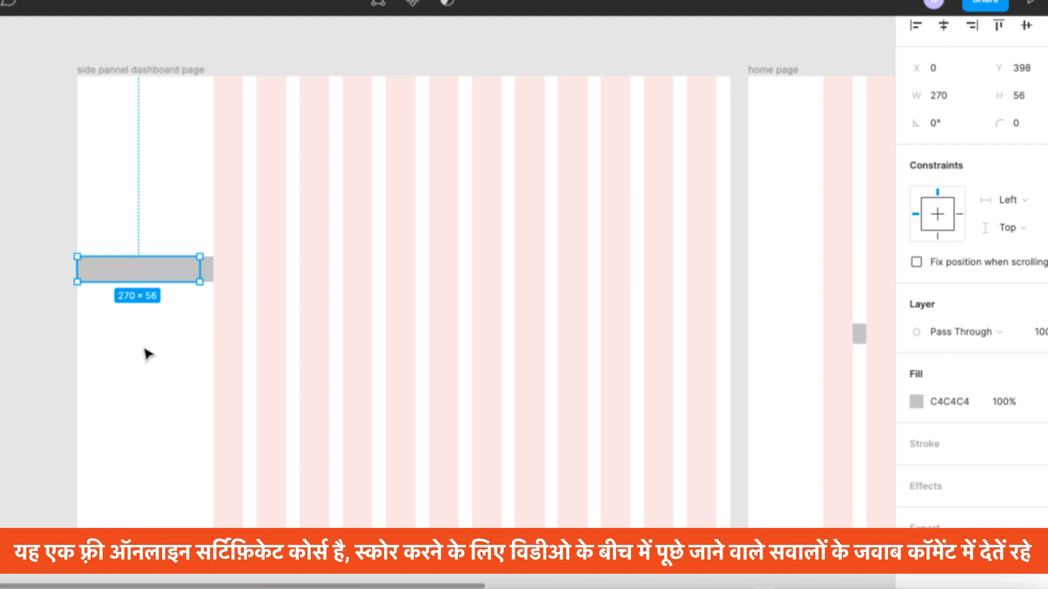
scroll(159, 341, down, 5)
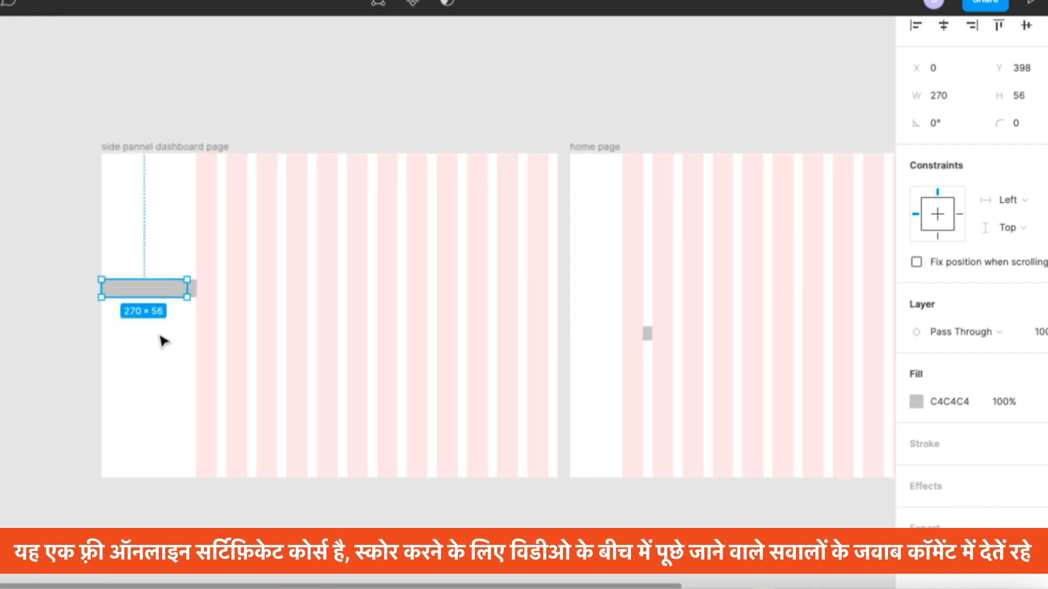
key(alt)
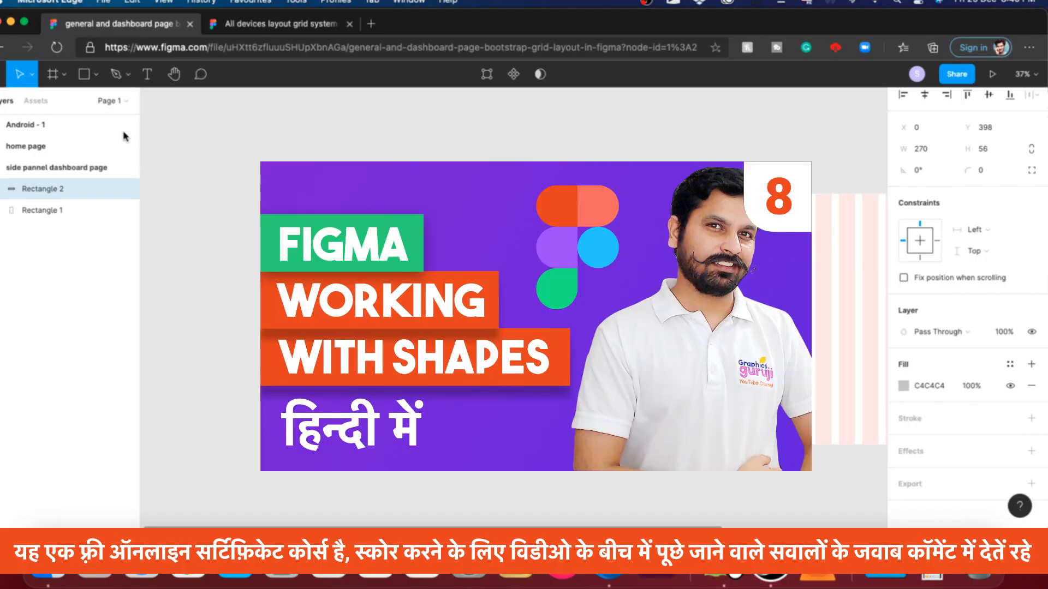
- Display the list of available shape tools
click(95, 75)
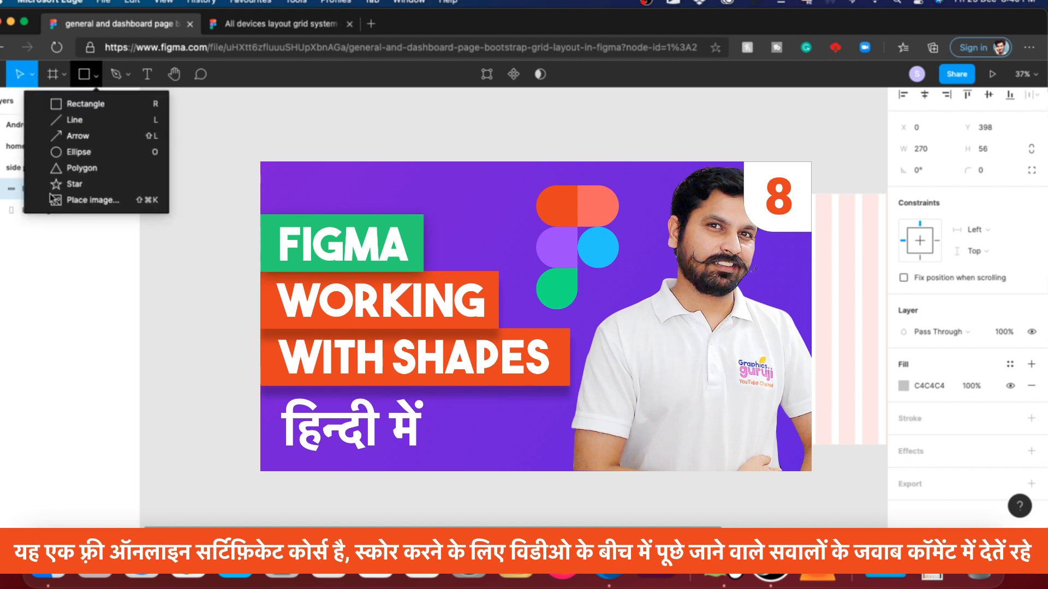